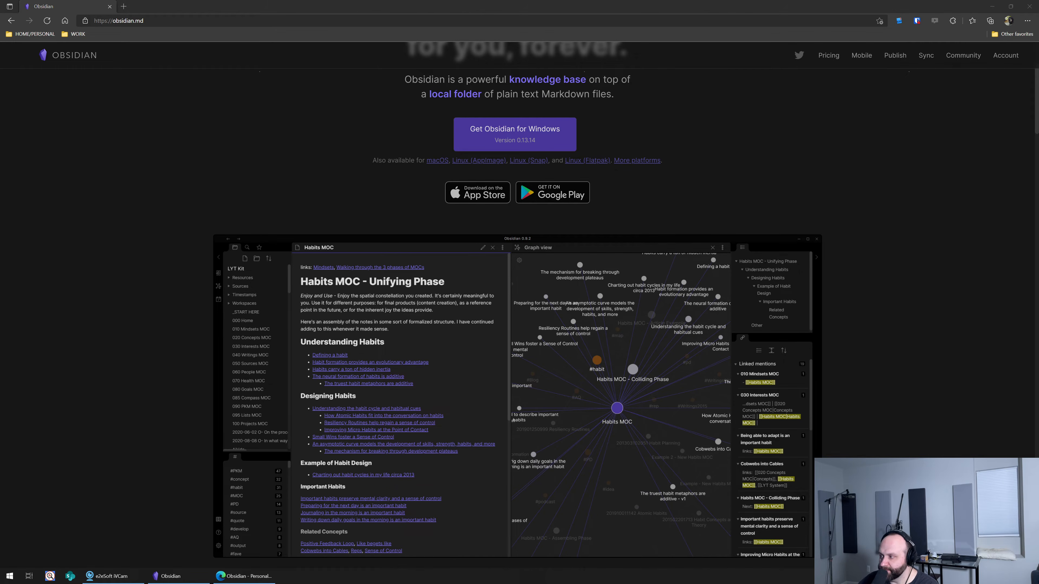
- Close the browser tab showing the Obsidian website
scroll(574, 194, up, 4)
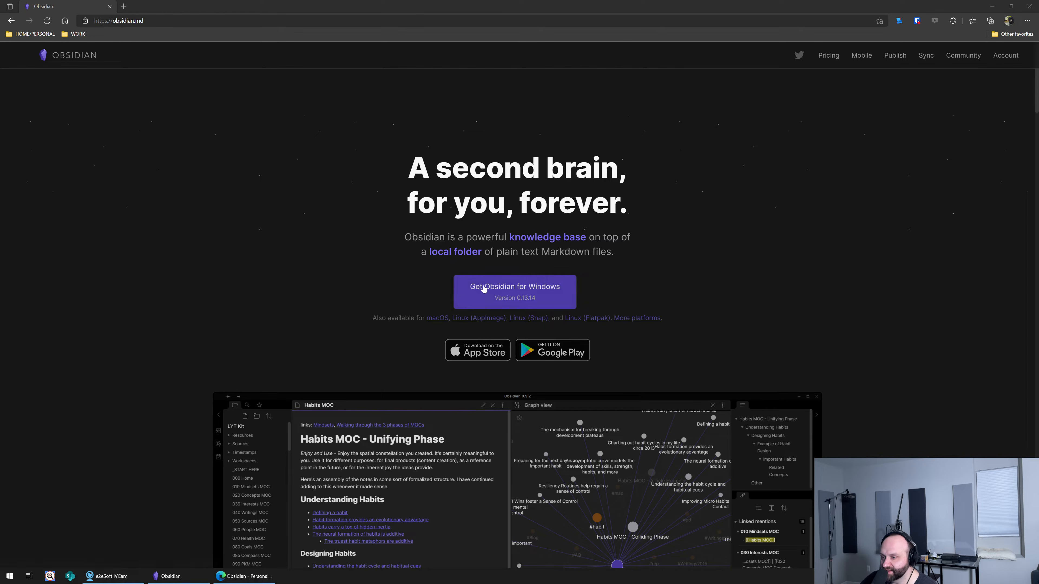
click(108, 6)
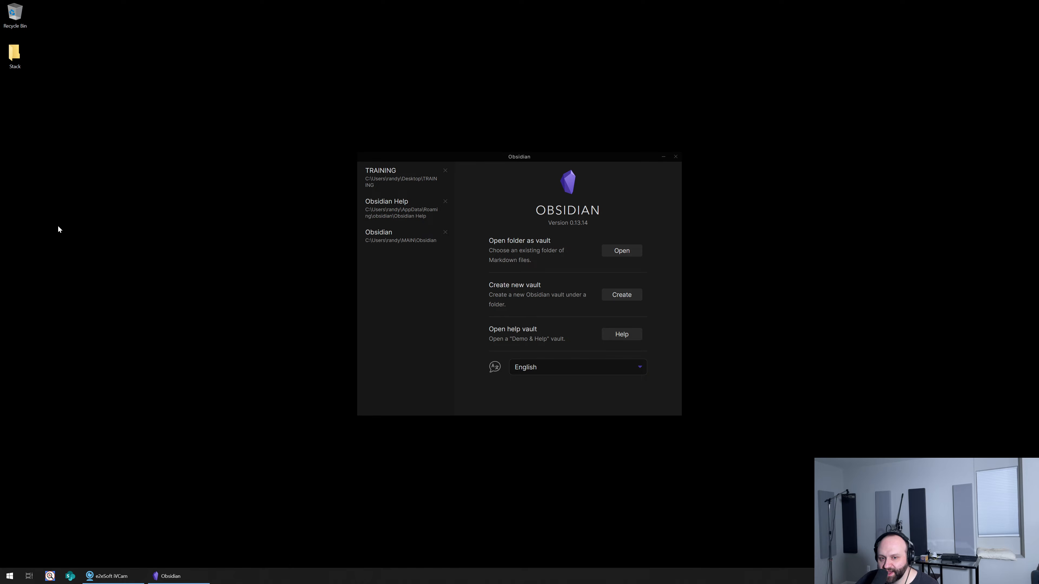
right_click(78, 224)
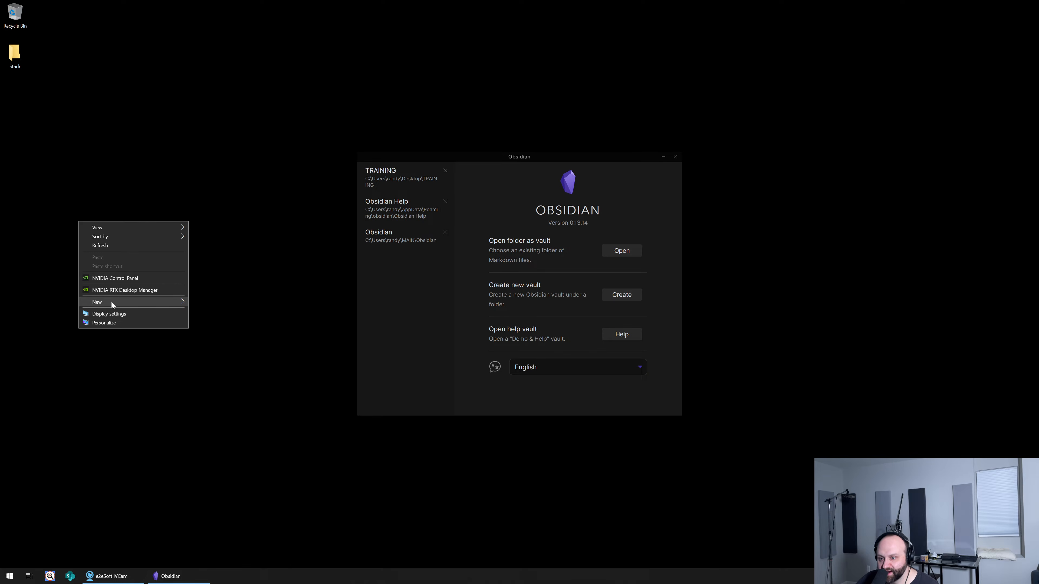
mouse_move(114, 303)
click(248, 120)
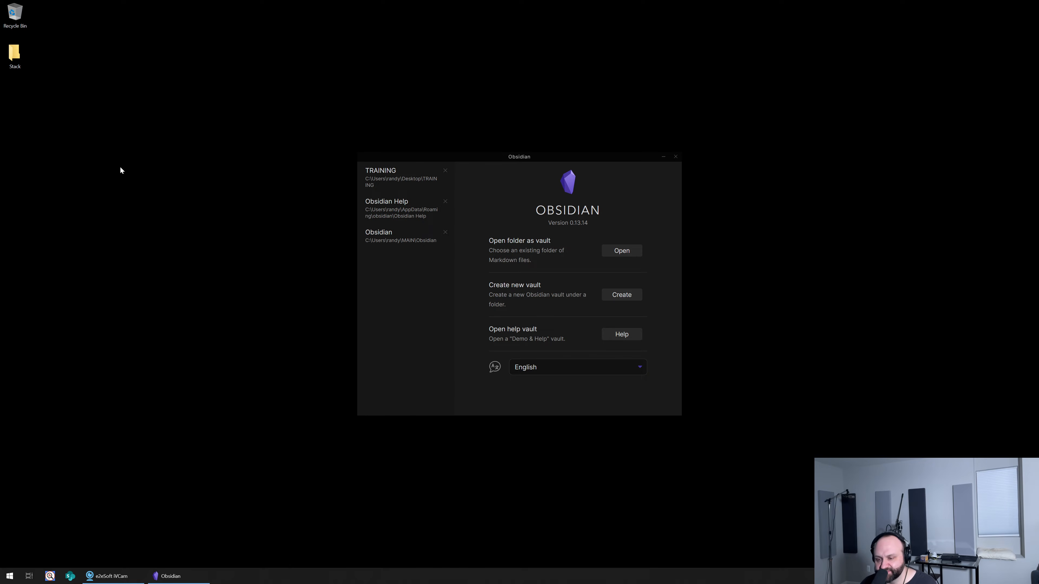
right_click(132, 199)
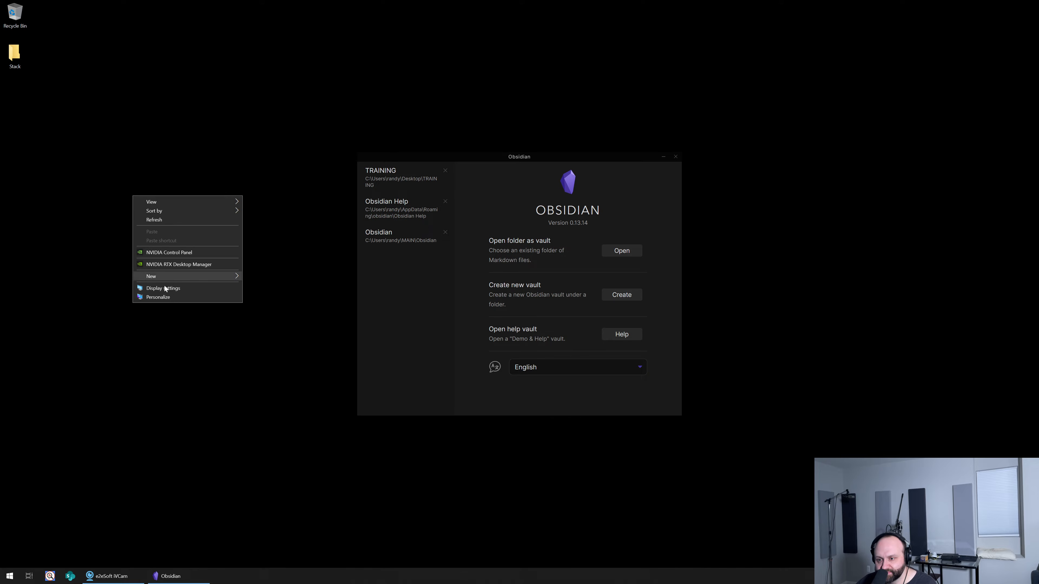
mouse_move(169, 280)
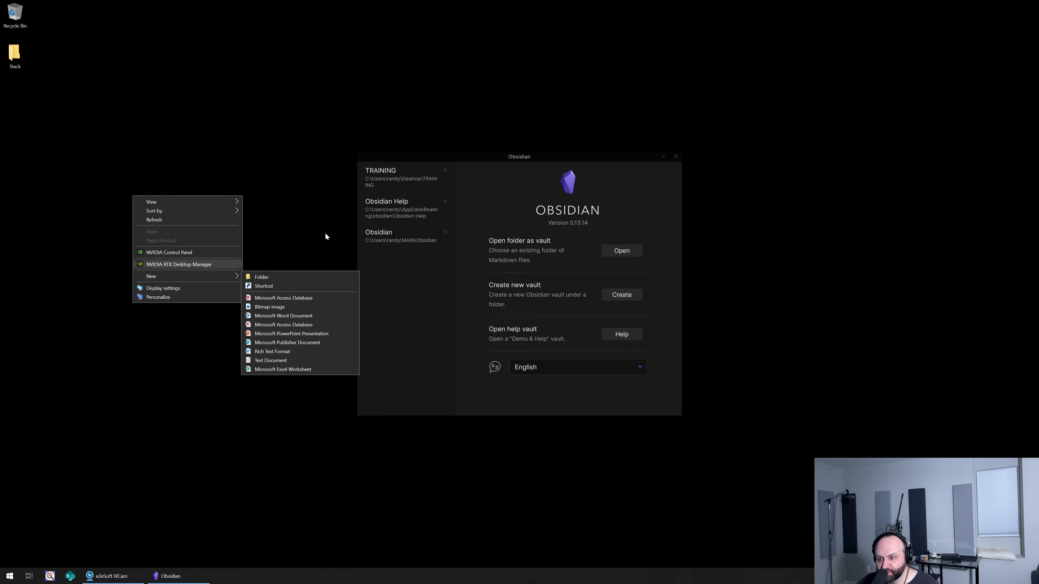
click(160, 221)
- Create a new folder named TRAINING on the Windows desktop
right_click(157, 221)
mouse_move(183, 299)
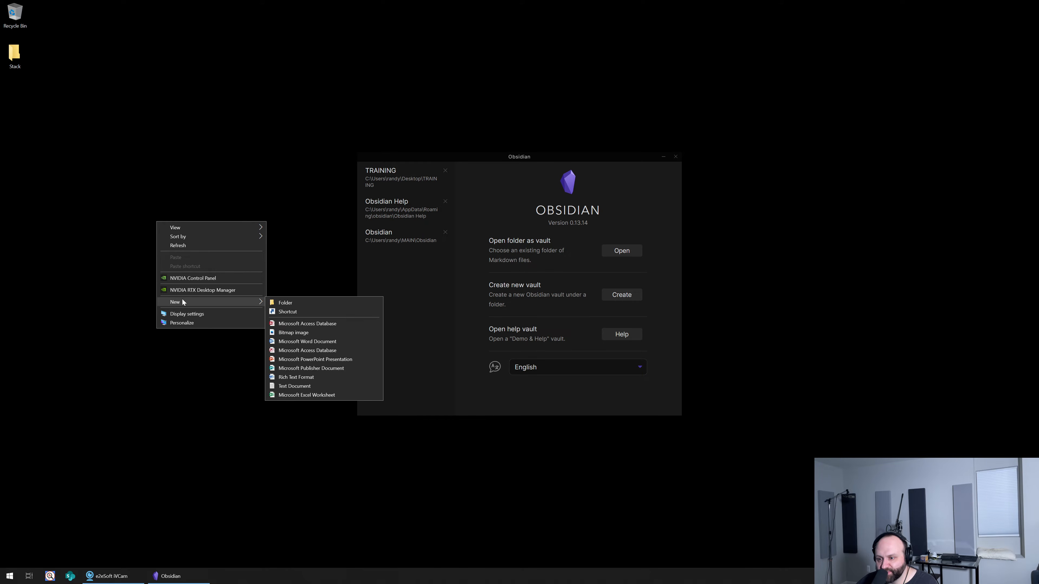
click(279, 303)
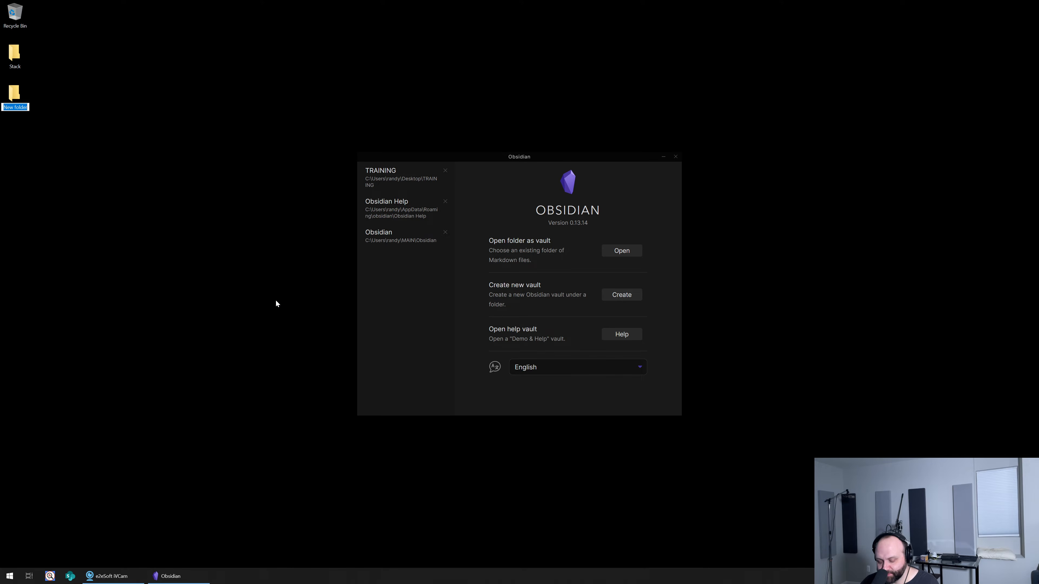
text(TRAINING)
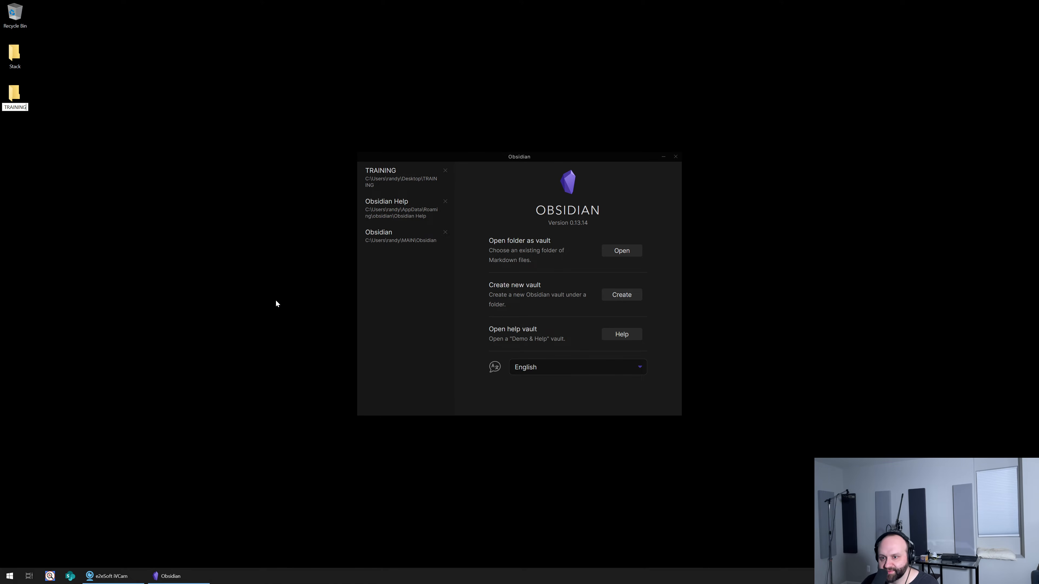
key(Return)
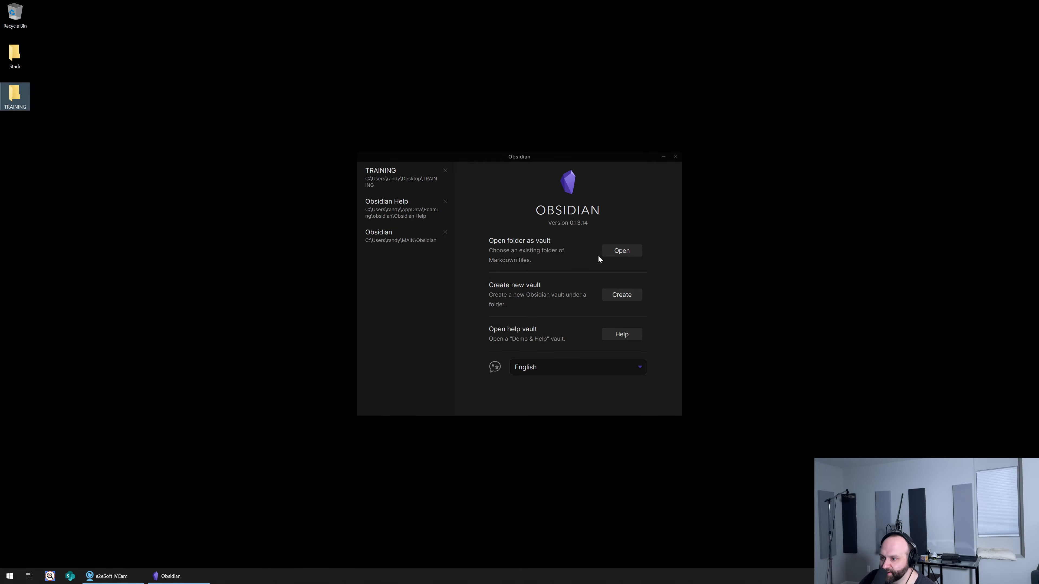
- Open the TRAINING folder from the Desktop as an Obsidian vault
click(621, 251)
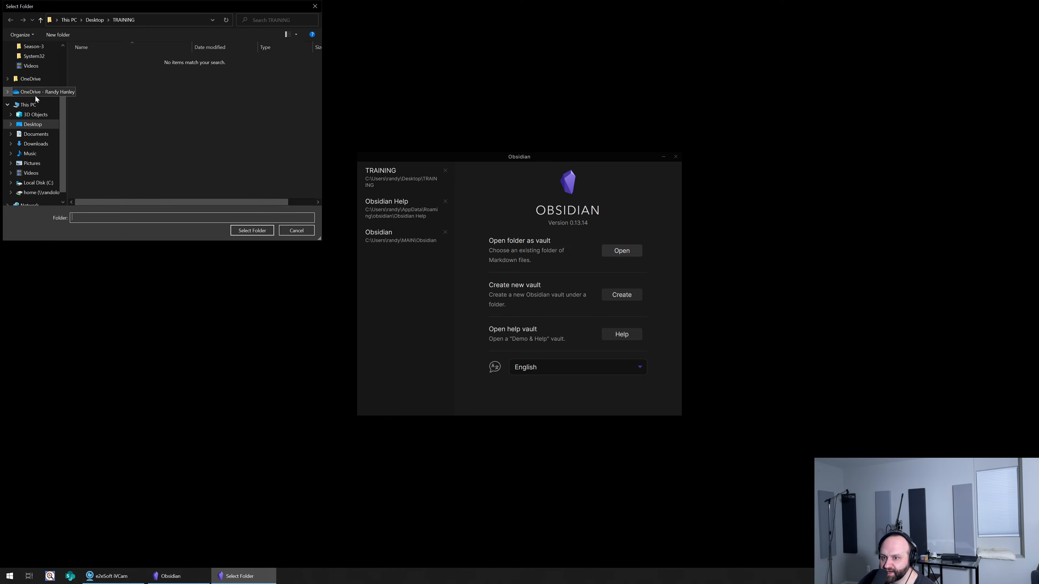
scroll(35, 99, up, 3)
click(32, 62)
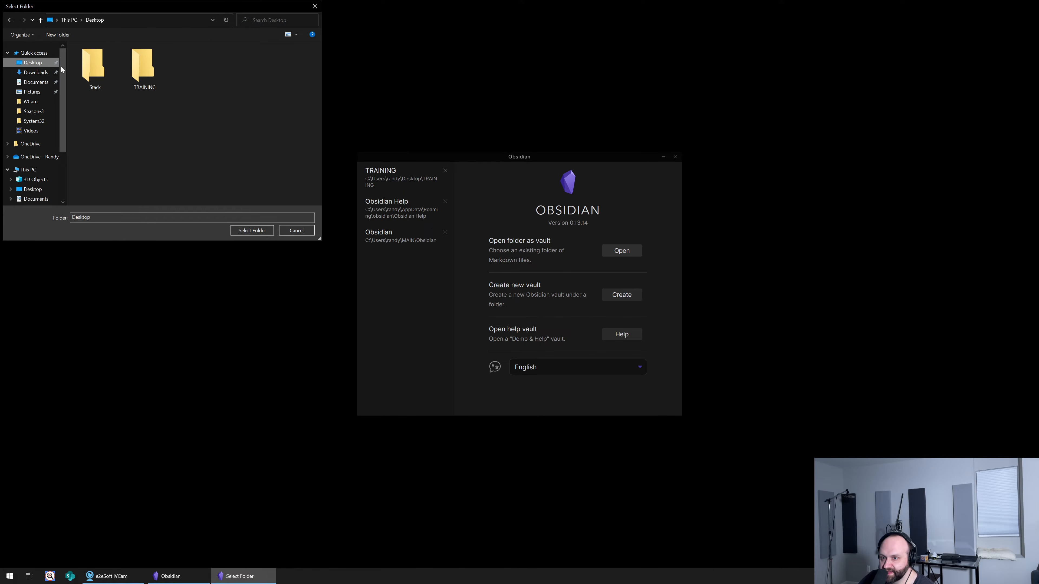
click(130, 76)
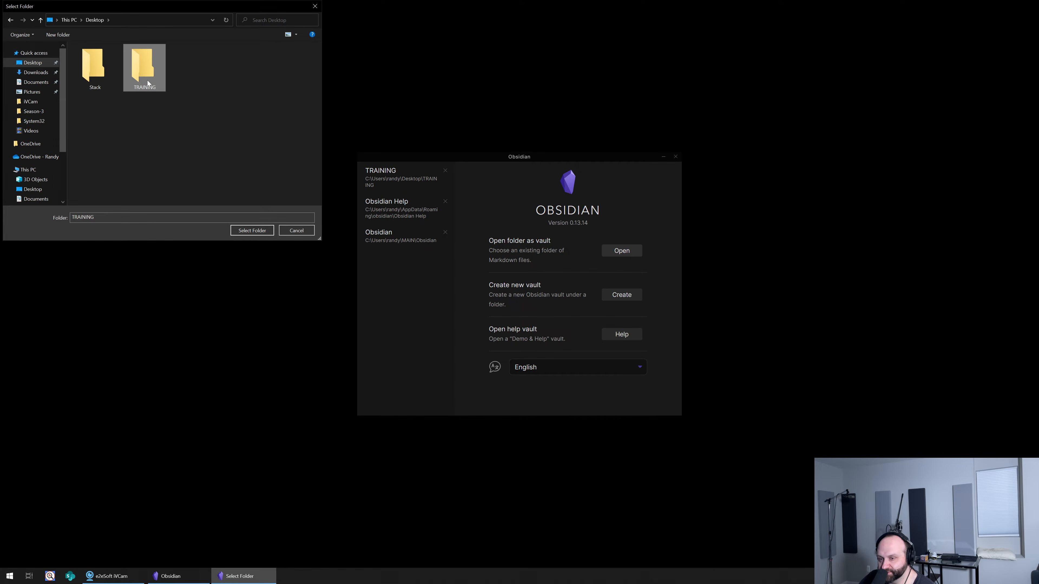
click(252, 230)
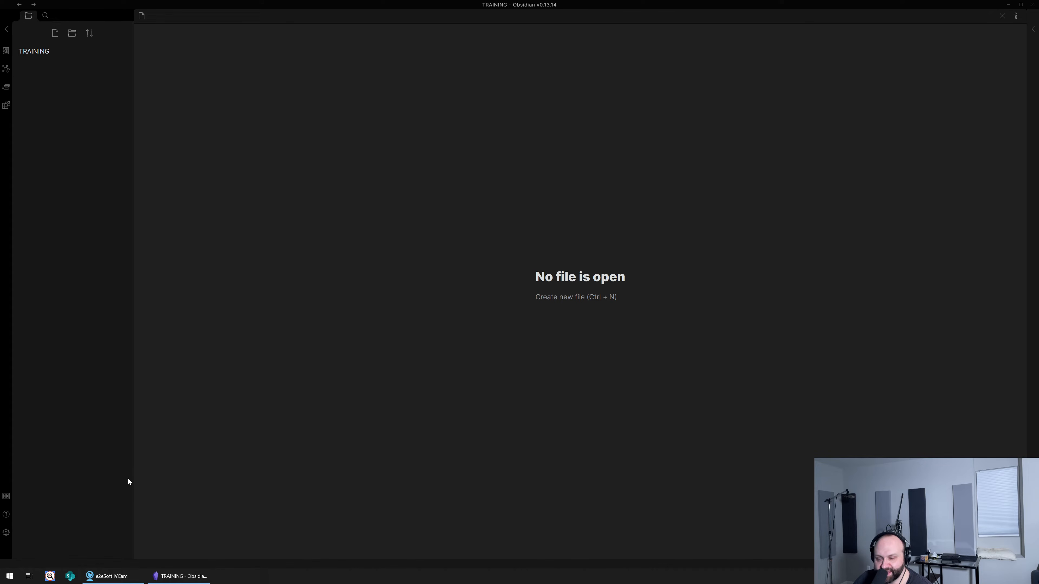
- Enable Fold indent and Spellcheck in the vault's editor settings
click(6, 532)
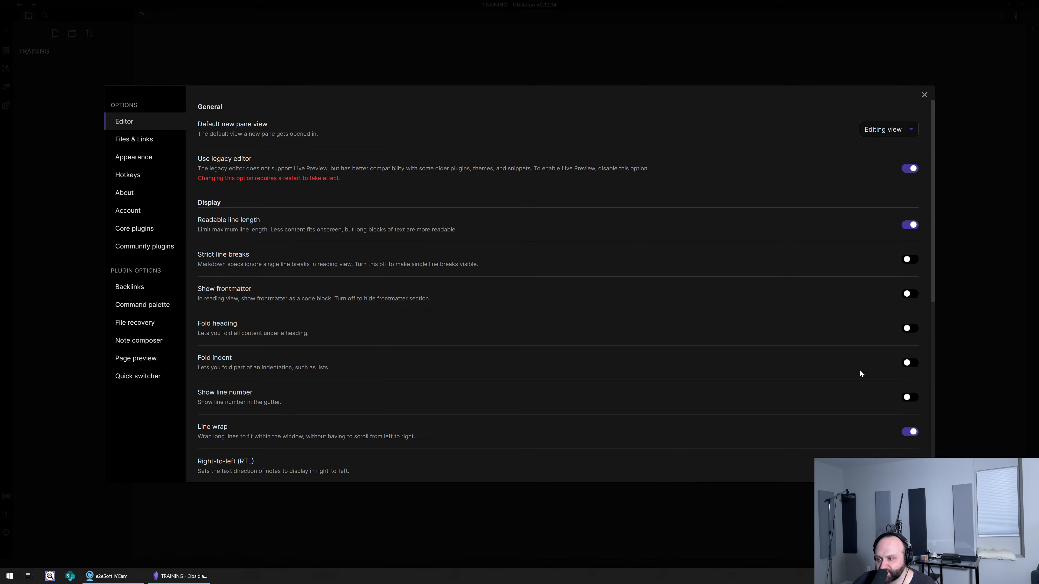
click(907, 364)
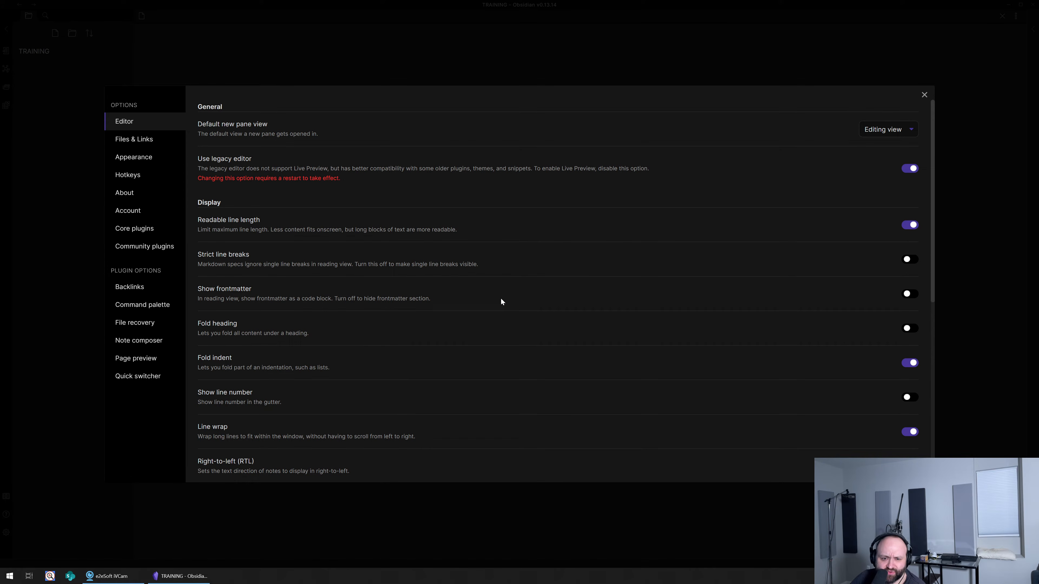
scroll(603, 301, down, 8)
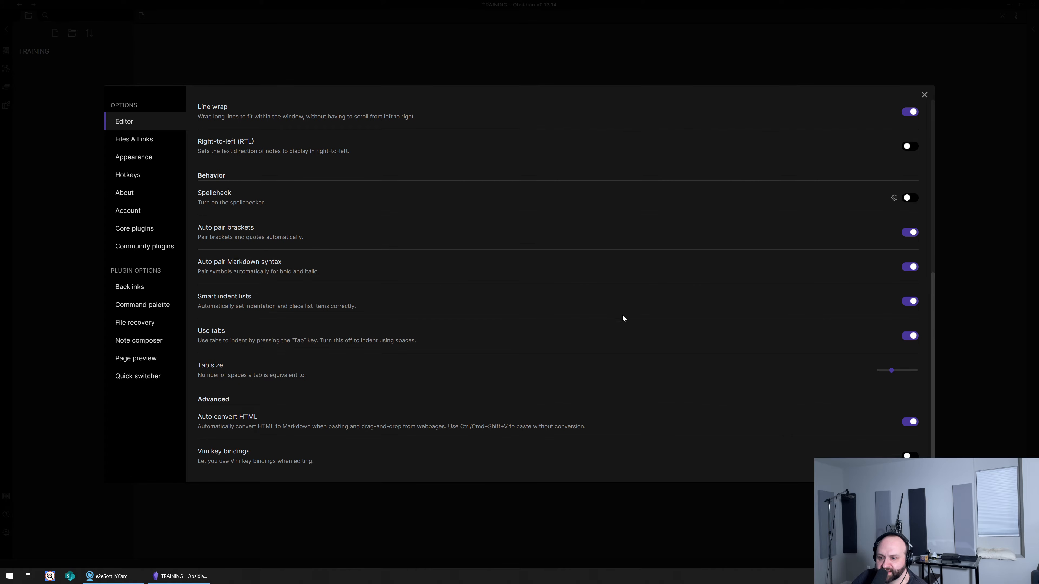
click(905, 201)
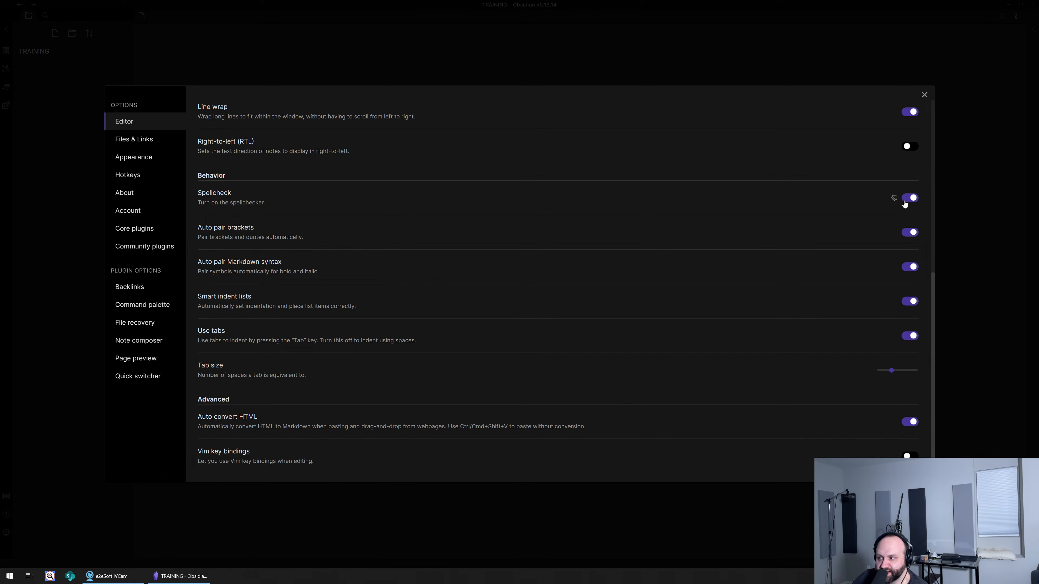
scroll(852, 202, up, 3)
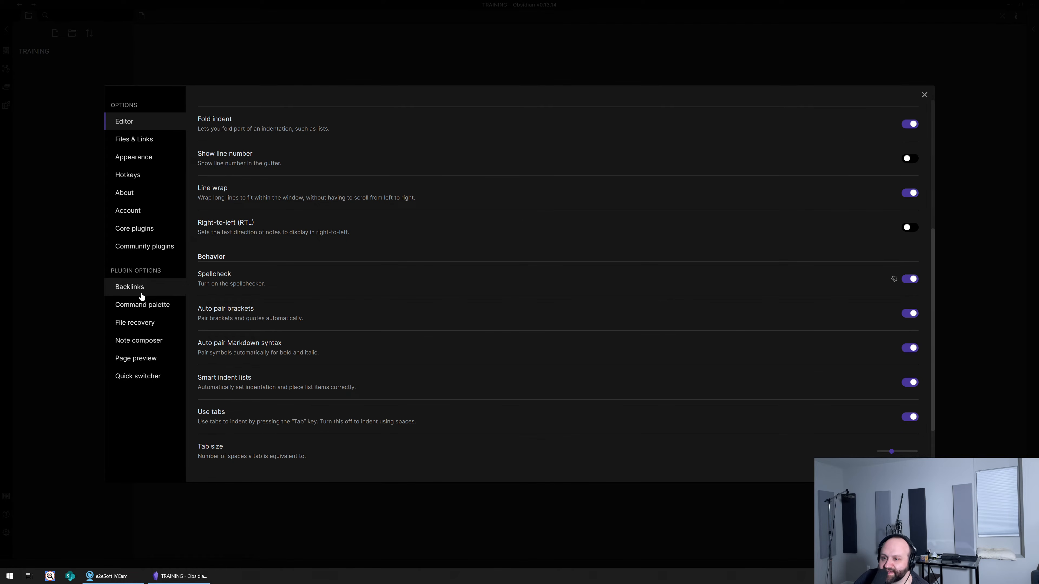
- Turn off Safe Mode to allow community plugins, and close the settings
click(148, 252)
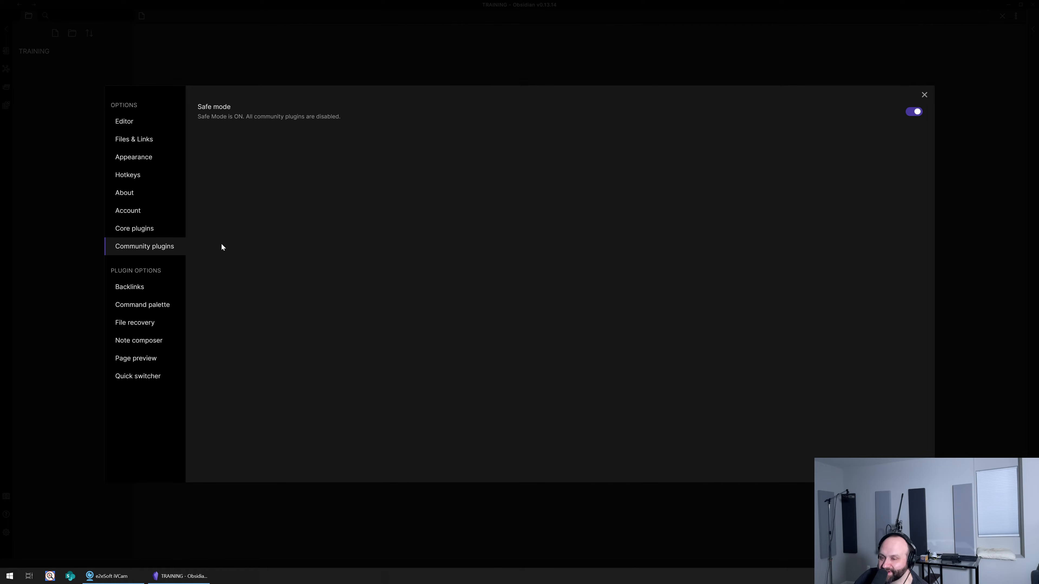
click(908, 111)
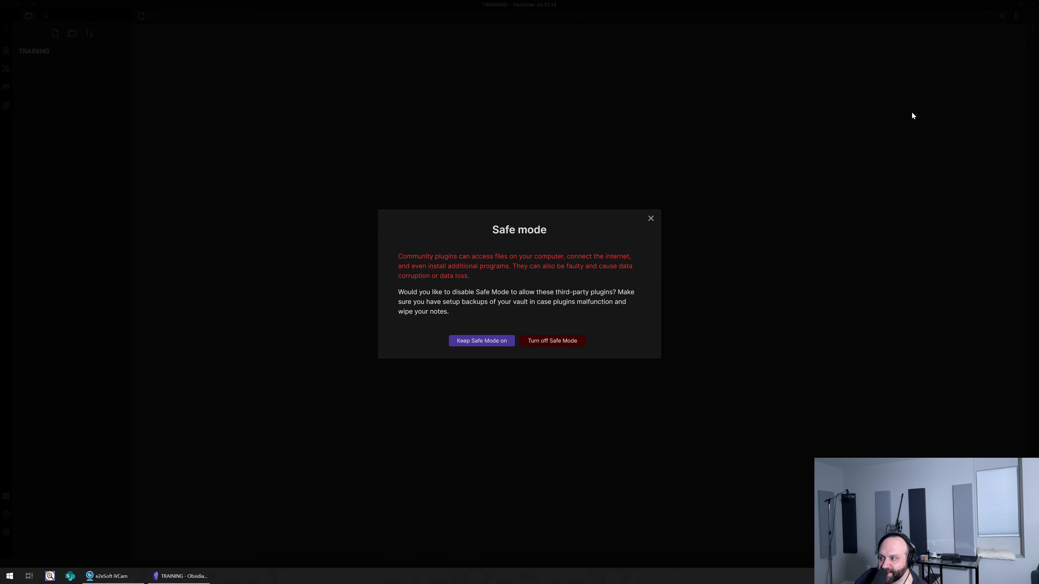
click(545, 345)
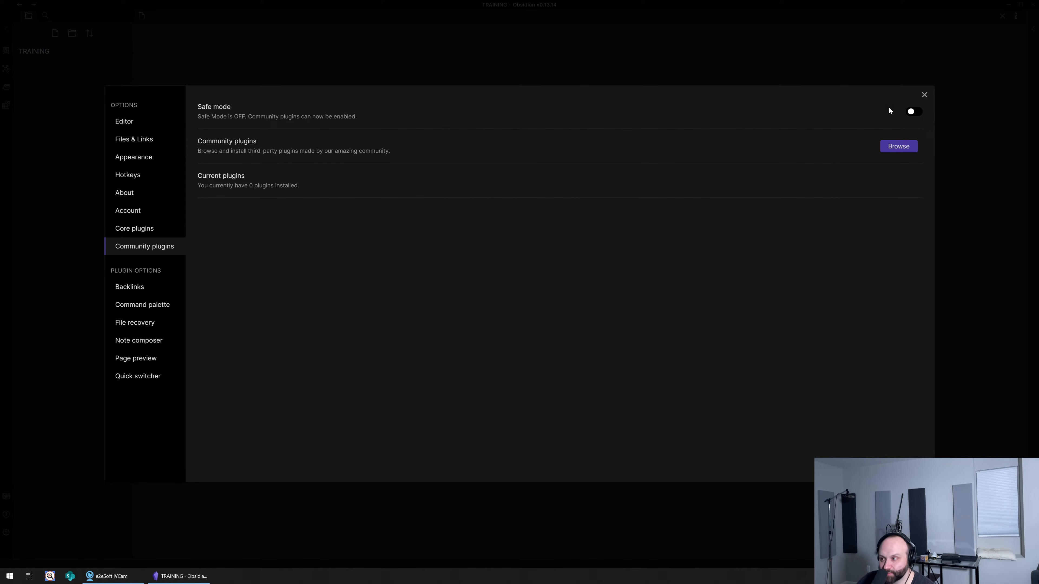
click(924, 95)
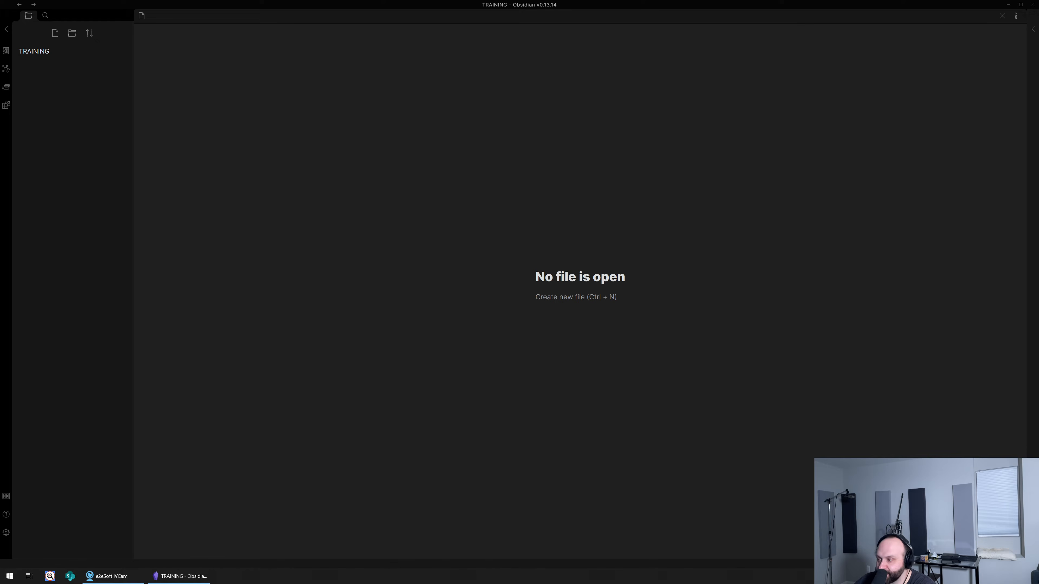
- Switch to File Explorer, collapse the This PC tree and open the TRAINING folder on the Desktop
key(super+e)
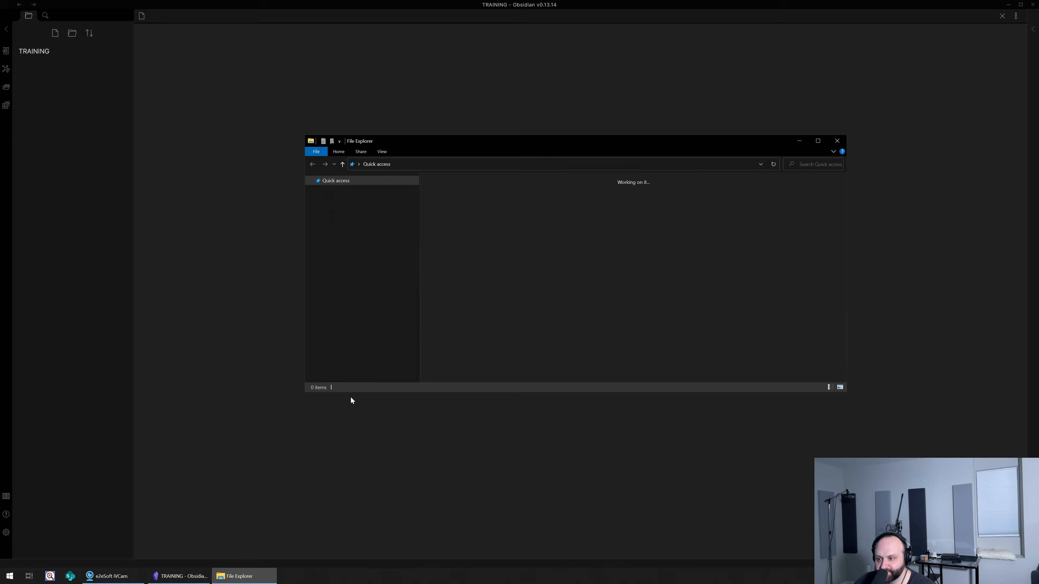
key(alt+F4)
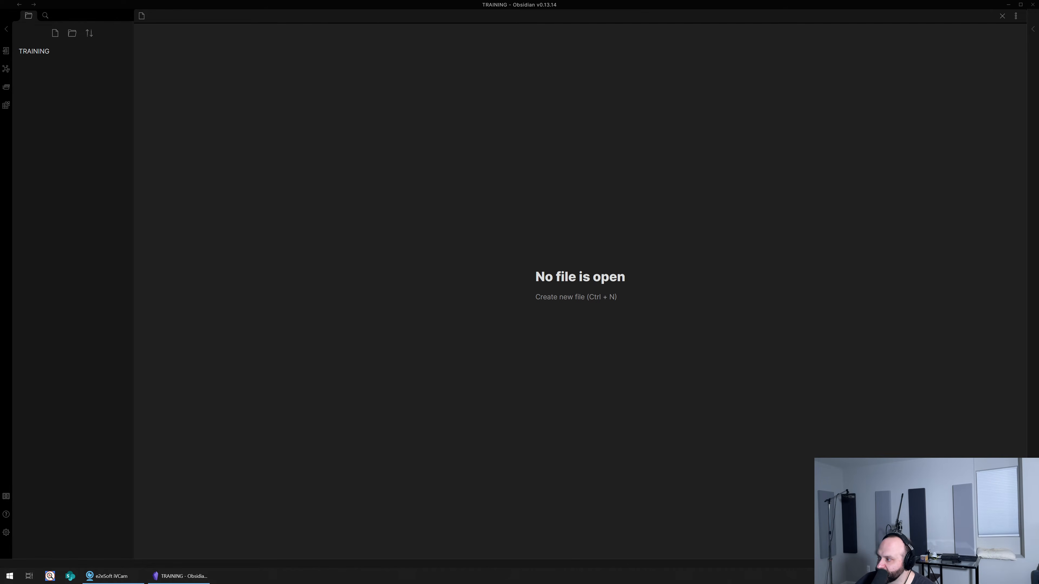
key(super+e)
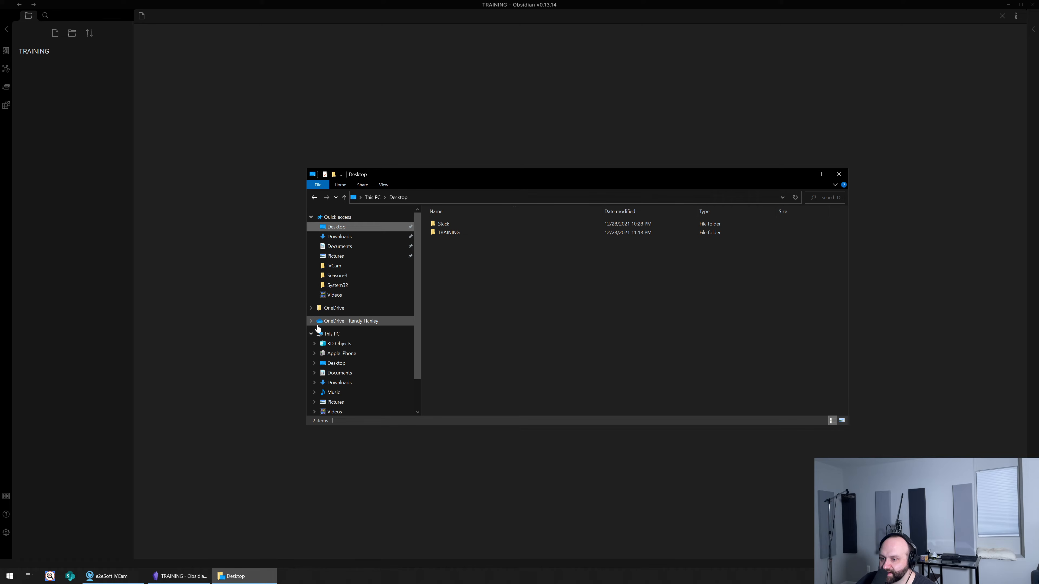
click(310, 333)
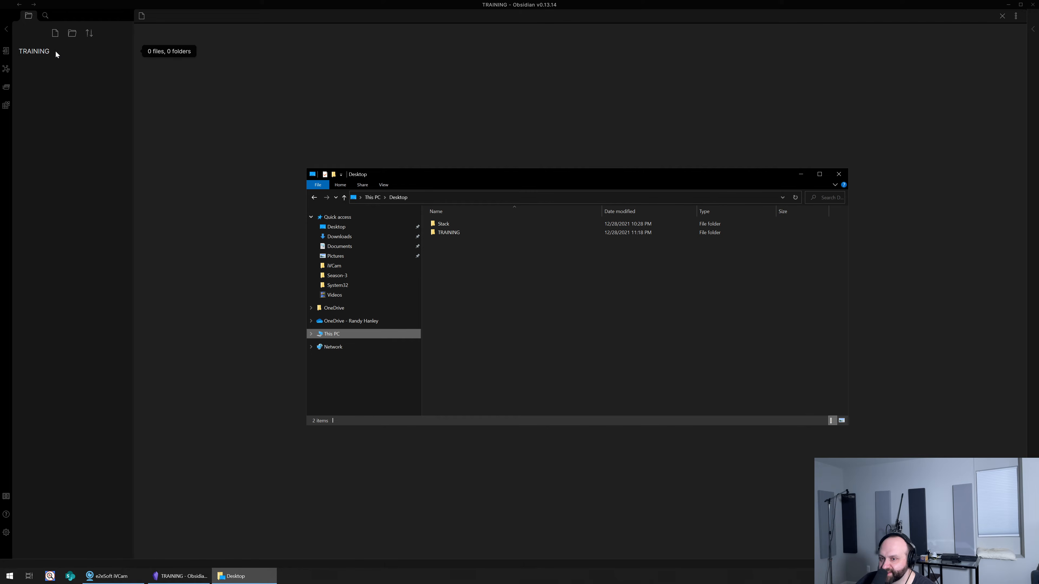
drag(457, 175, 466, 176)
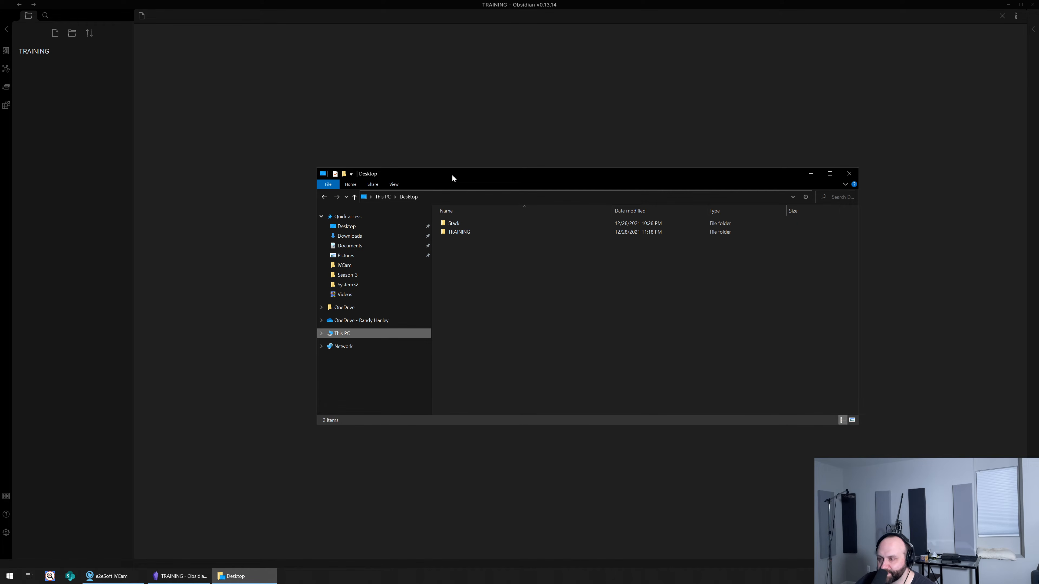
double_click(459, 232)
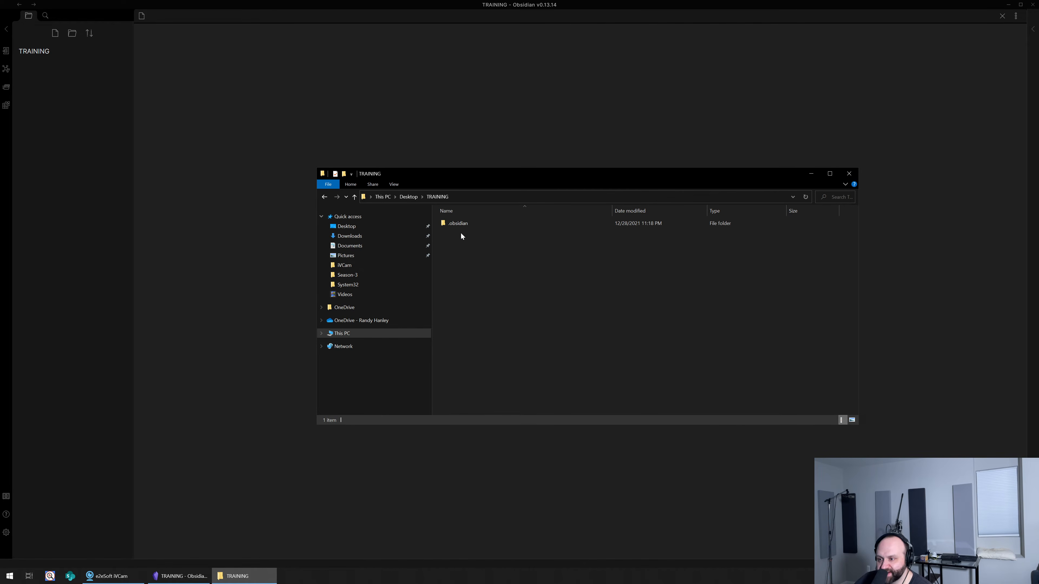
right_click(477, 250)
mouse_move(511, 348)
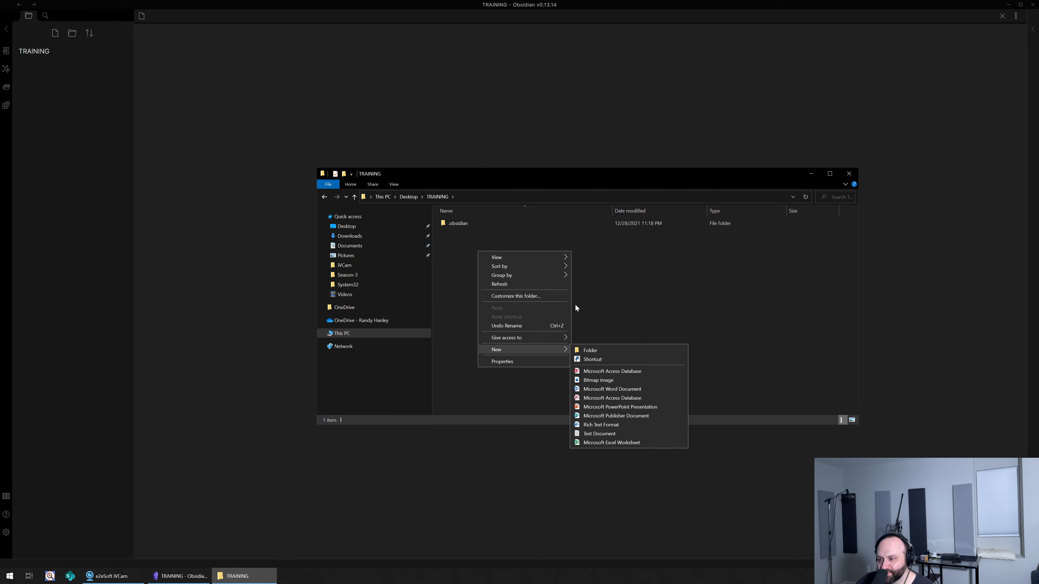
click(453, 249)
- Return to Obsidian and create a new note in the TRAINING vault
click(73, 91)
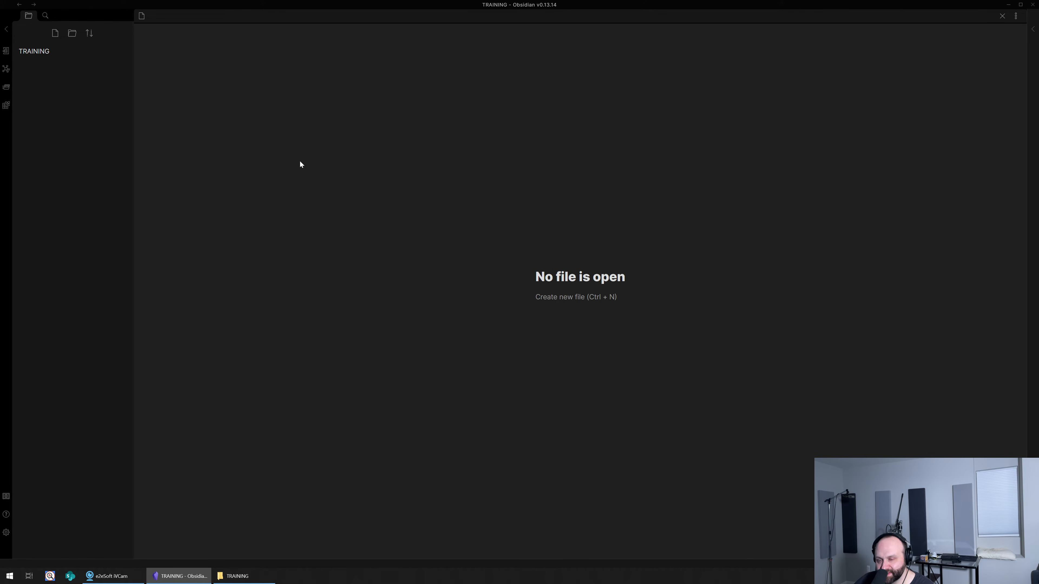
click(553, 298)
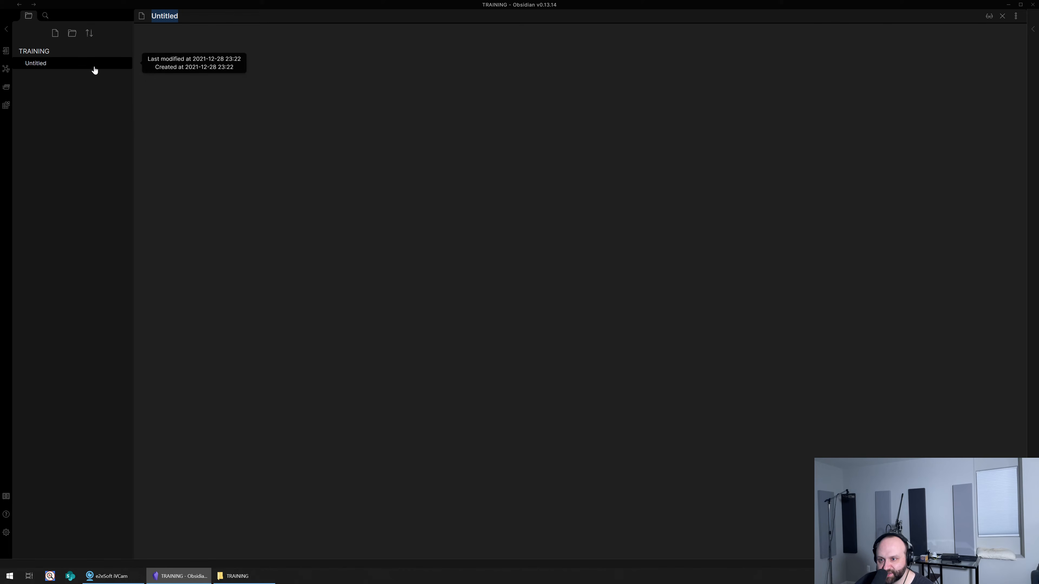
- Check the new note's file in the TRAINING folder in File Explorer, and return to Obsidian
click(239, 577)
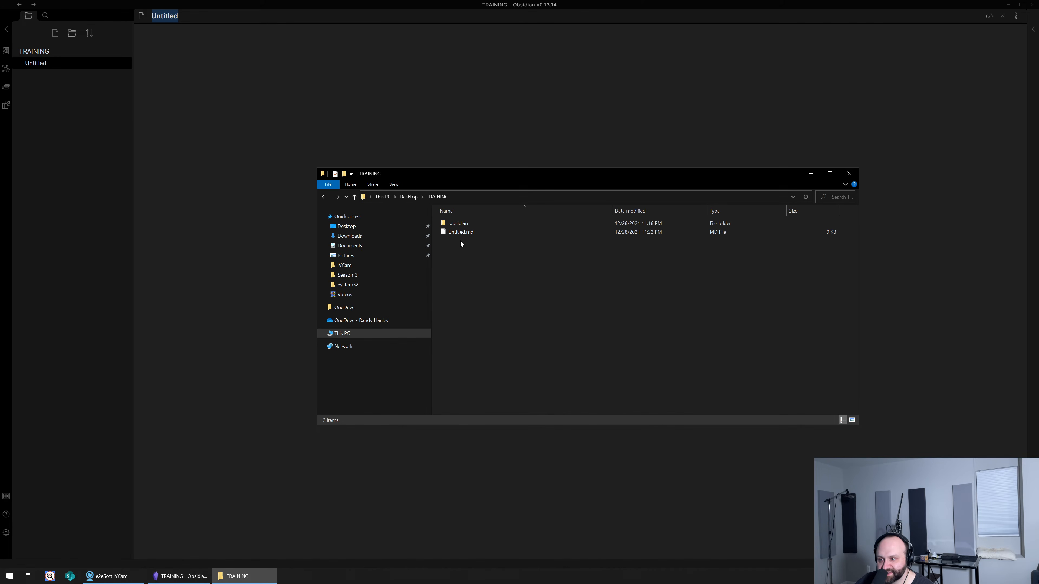
mouse_move(458, 234)
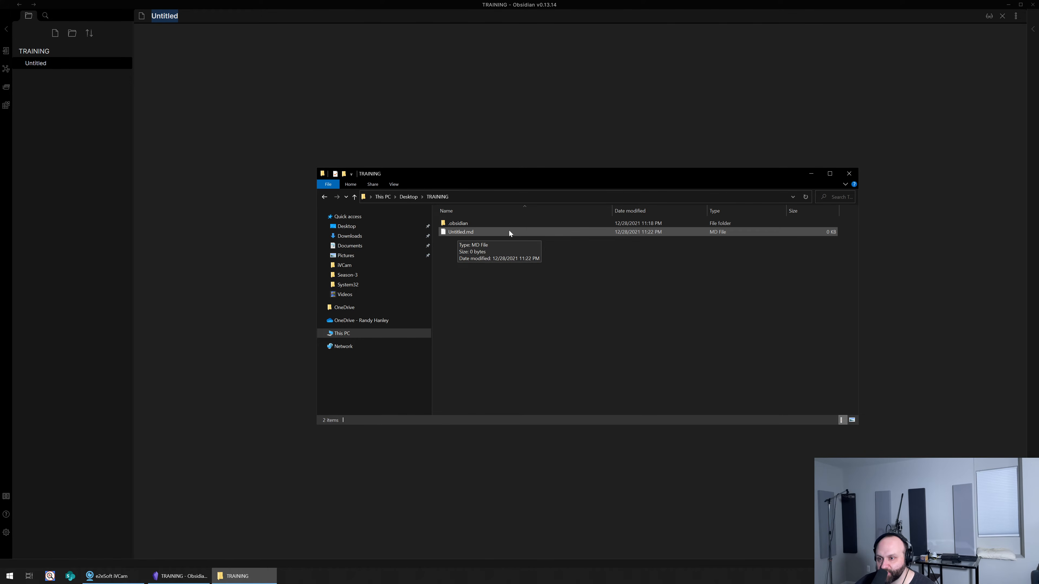
click(413, 115)
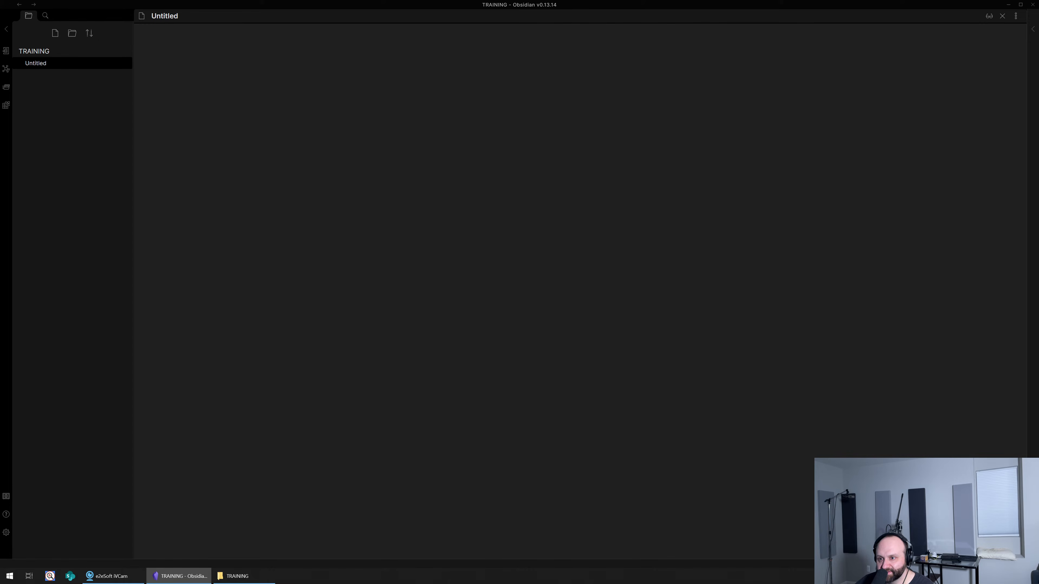
- Rename the Untitled note to First Note and check its file in the TRAINING folder in File Explorer
key(ctrl+a)
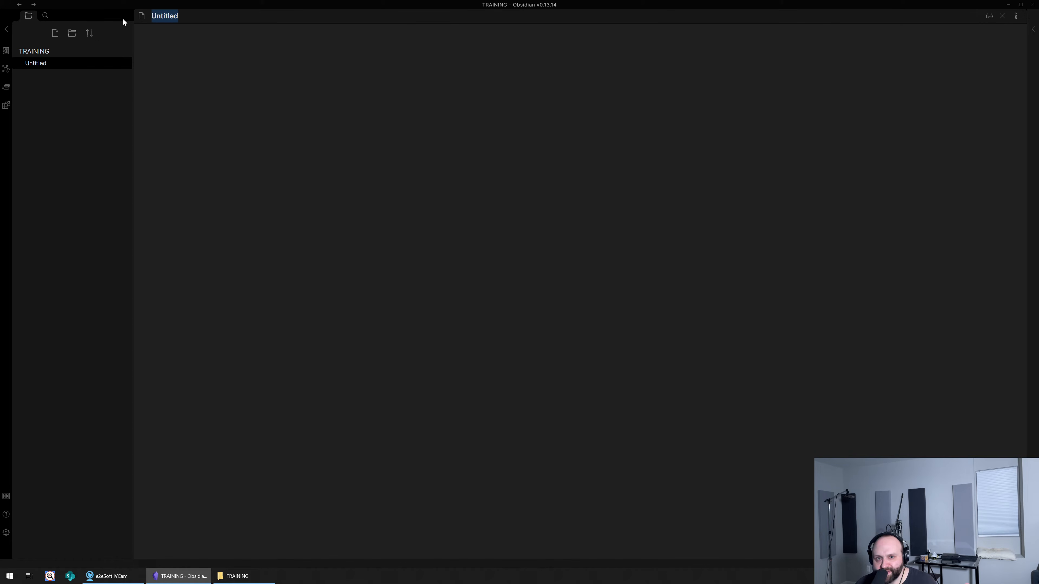
right_click(36, 62)
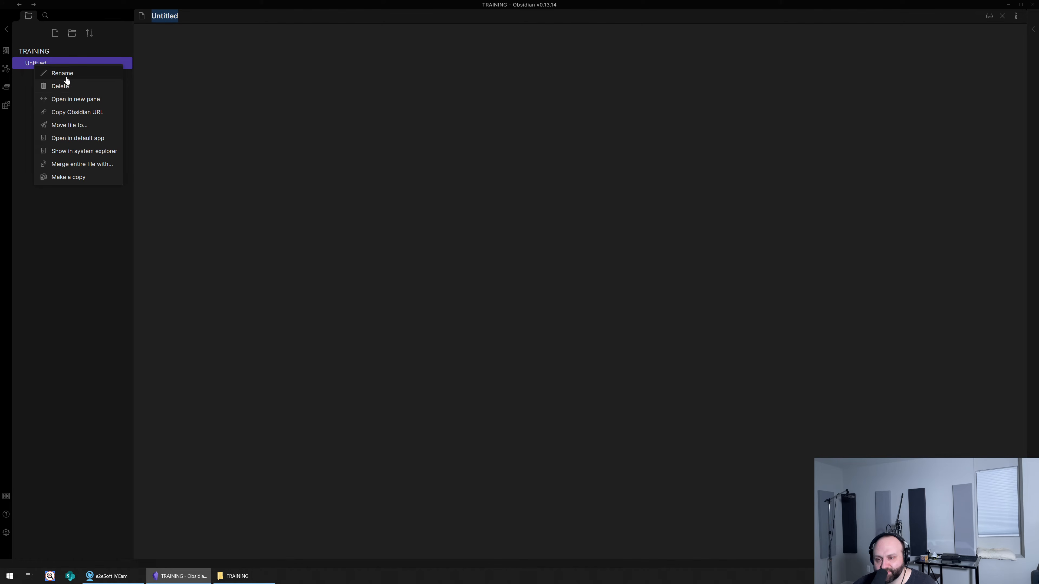
click(194, 68)
click(191, 17)
drag(191, 16, 128, 16)
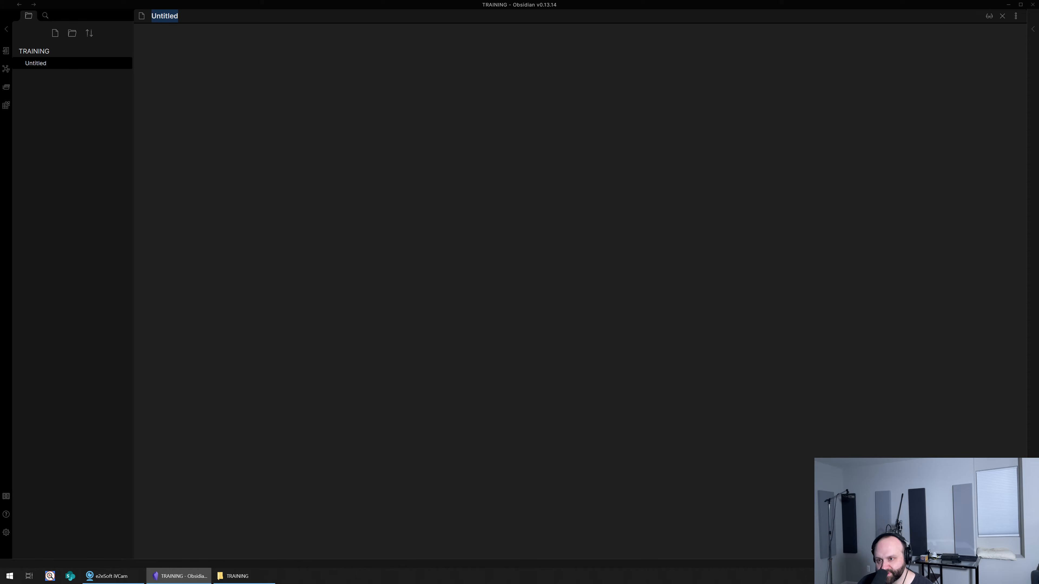
text(First Note)
key(Return)
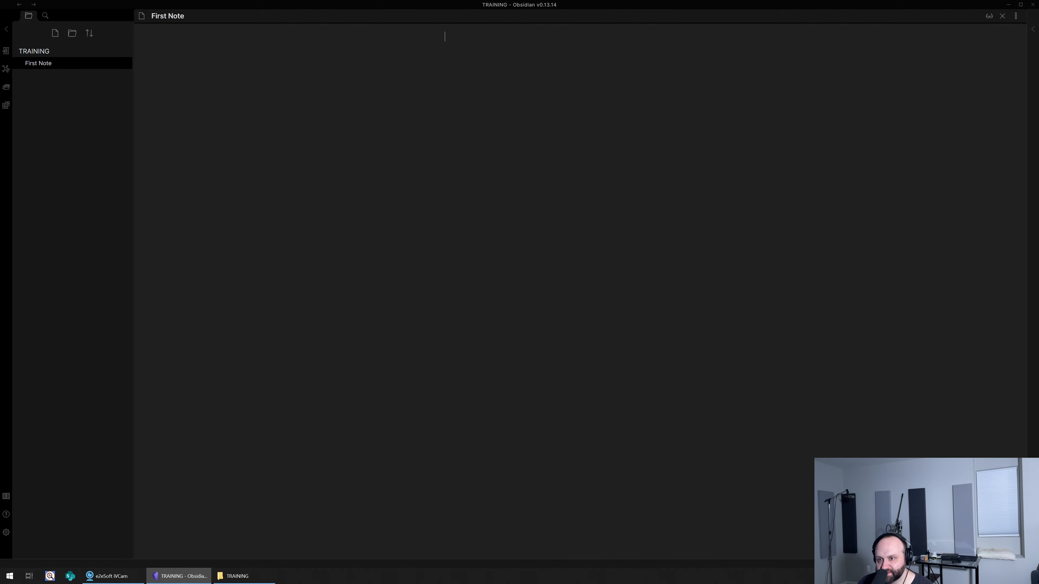
click(241, 576)
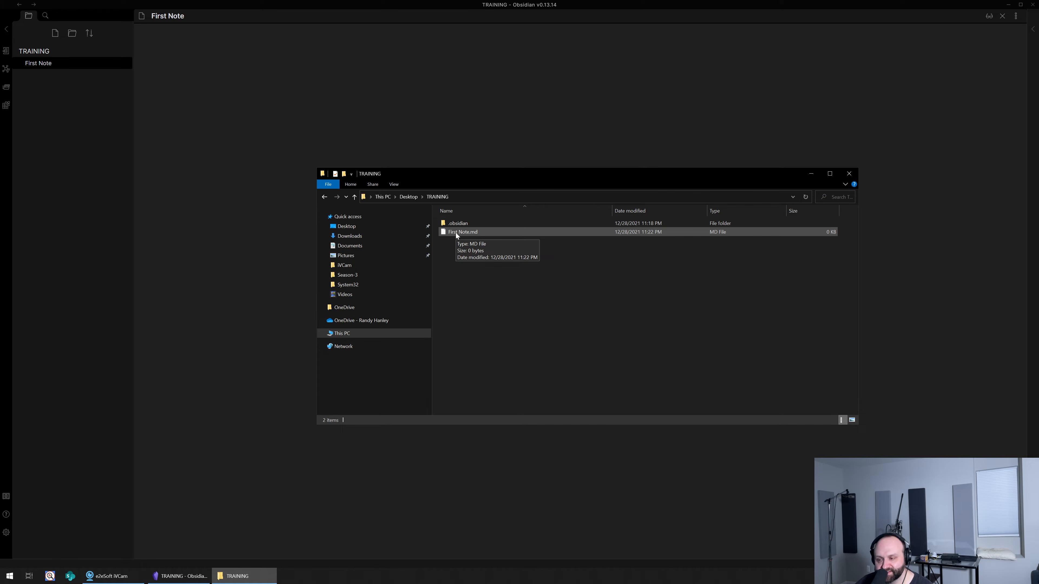
- Return to Obsidian and write "First line of text." in the body of First Note
click(409, 59)
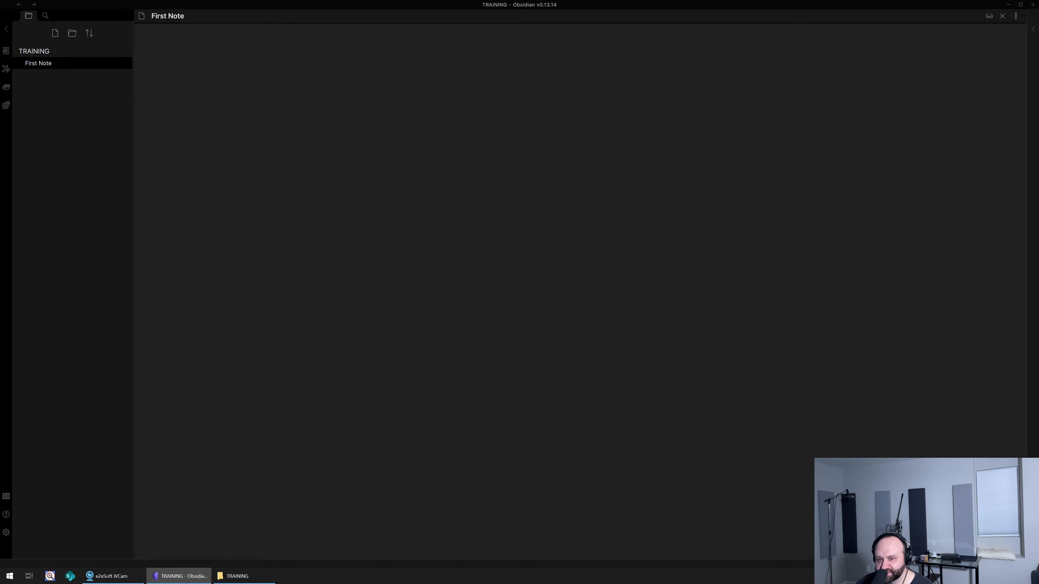
text(Fir)
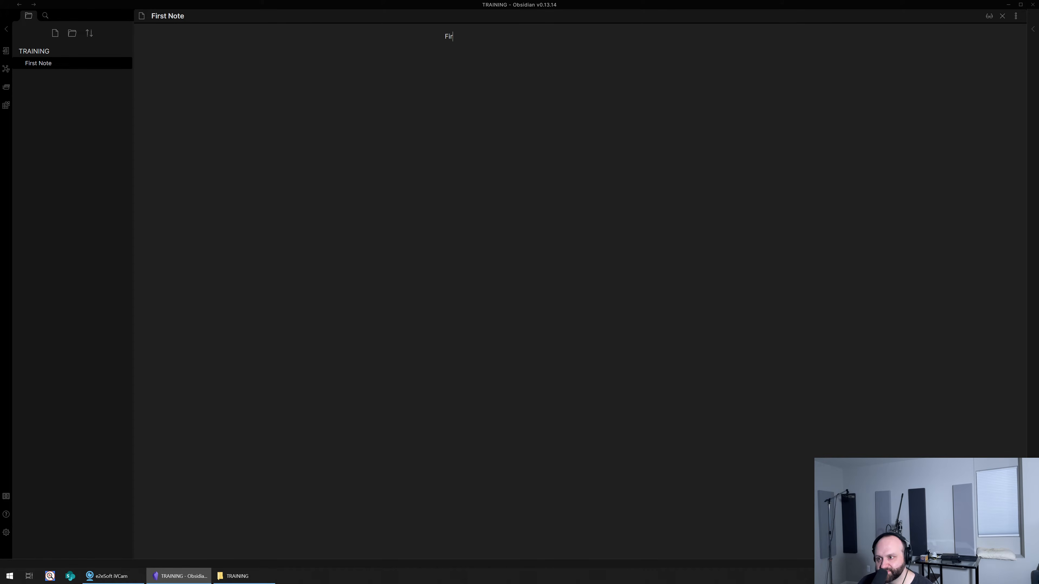
text(st line of text/)
key(BackSpace)
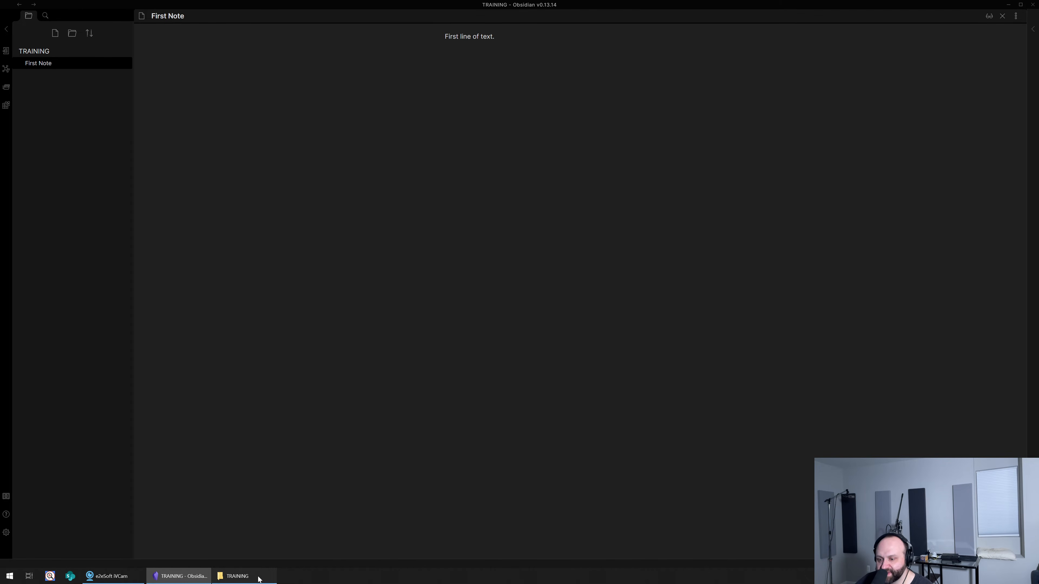
- Switch to File Explorer and open First Note.md from the TRAINING folder in Notepad++
click(250, 577)
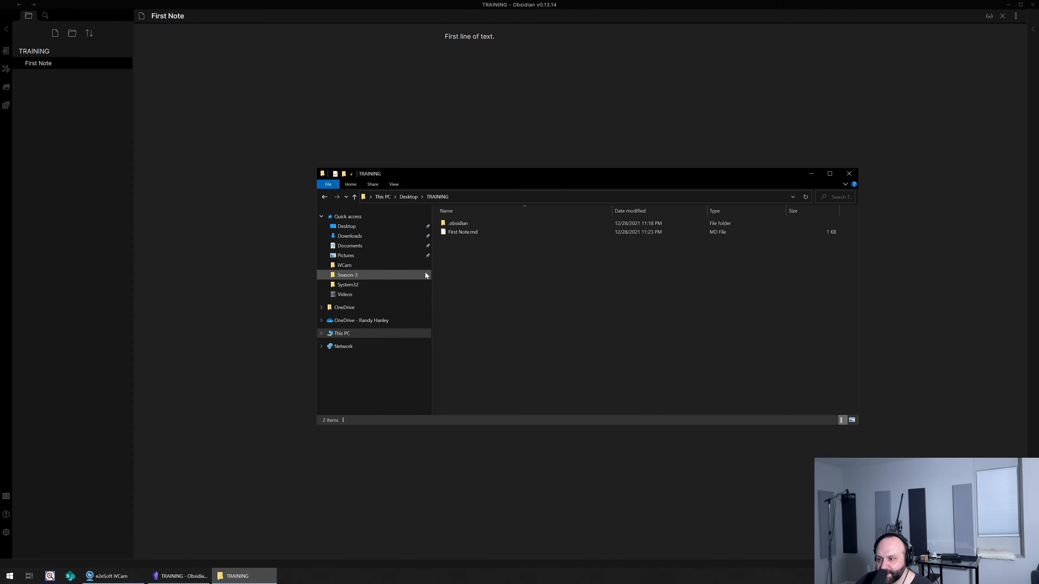
right_click(460, 232)
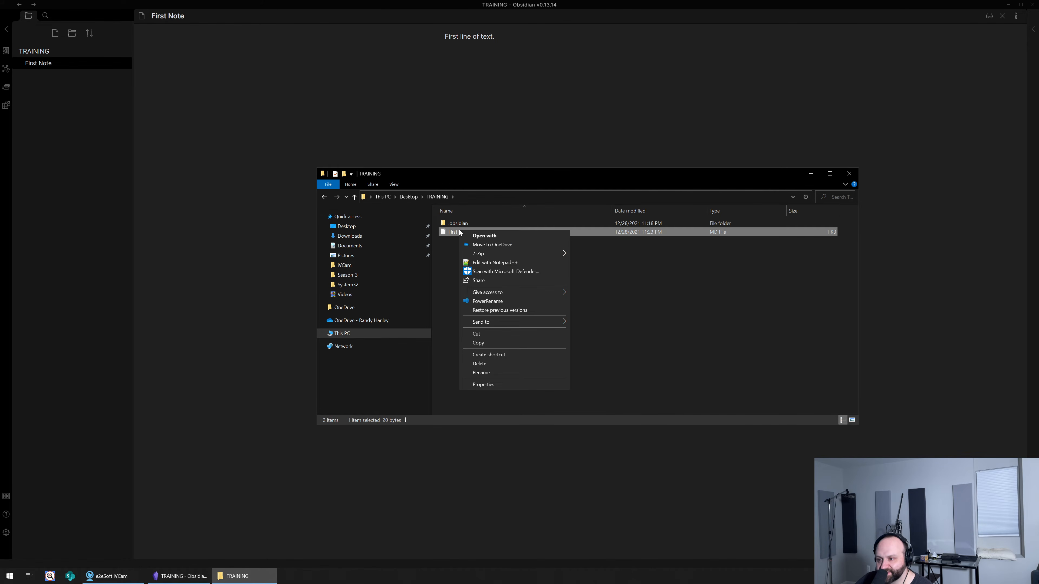
click(485, 262)
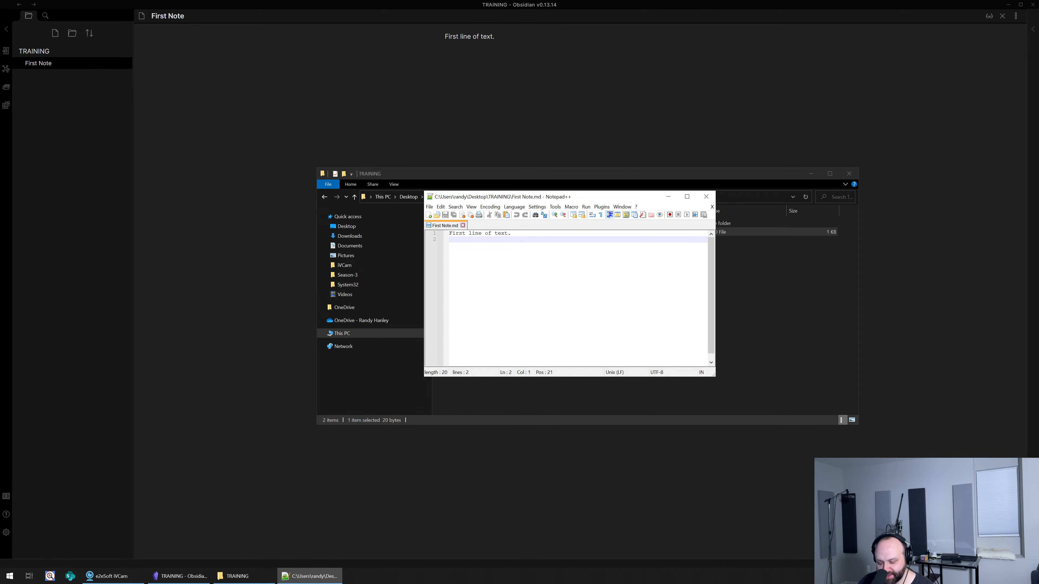
- Add "hello." as the second line of First Note.md, save it, and put the Notepad++ and File Explorer windows away
text(hello.)
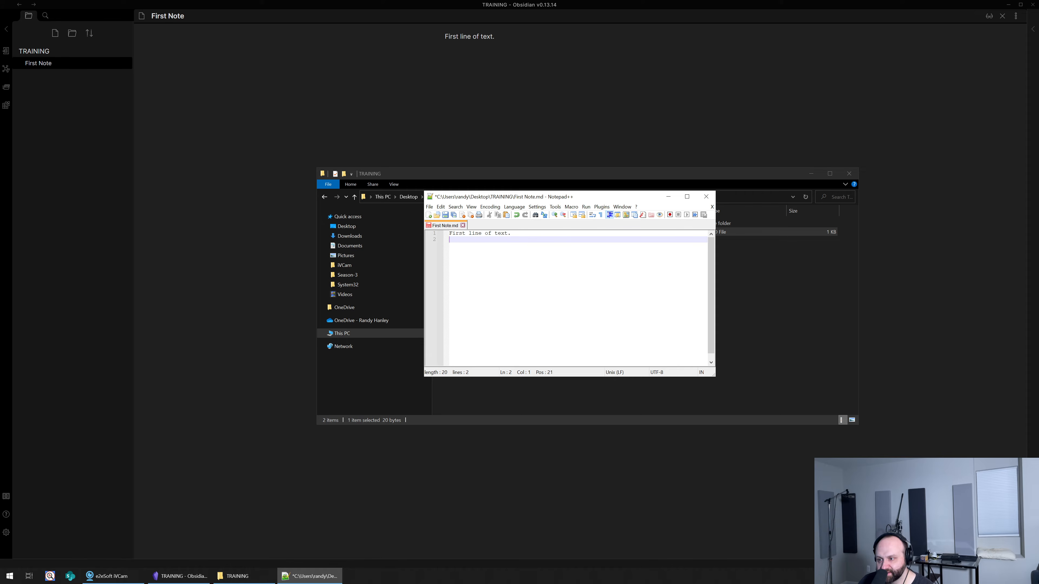
key(Return)
key(ctrl+s)
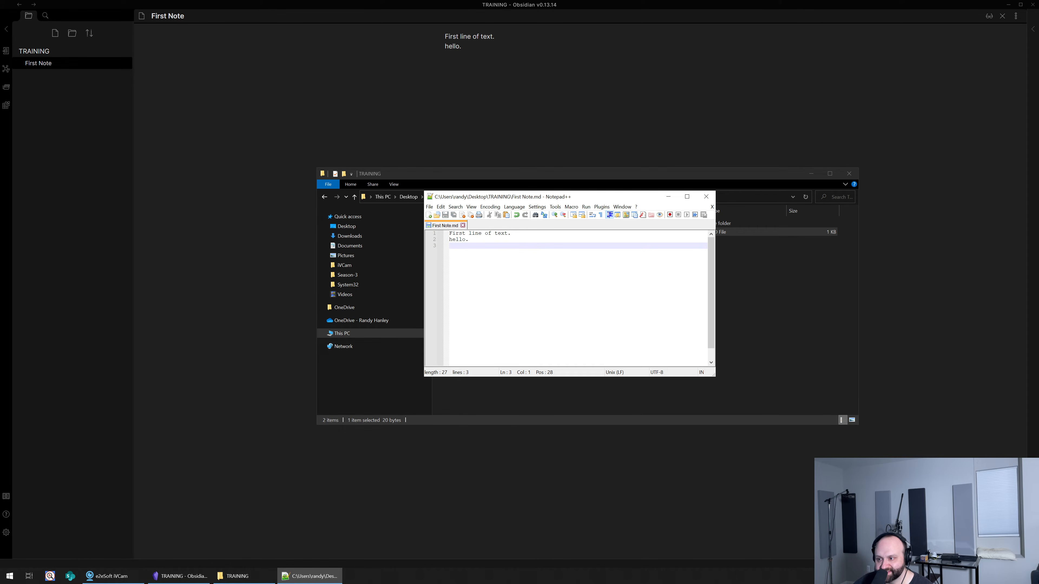
click(710, 196)
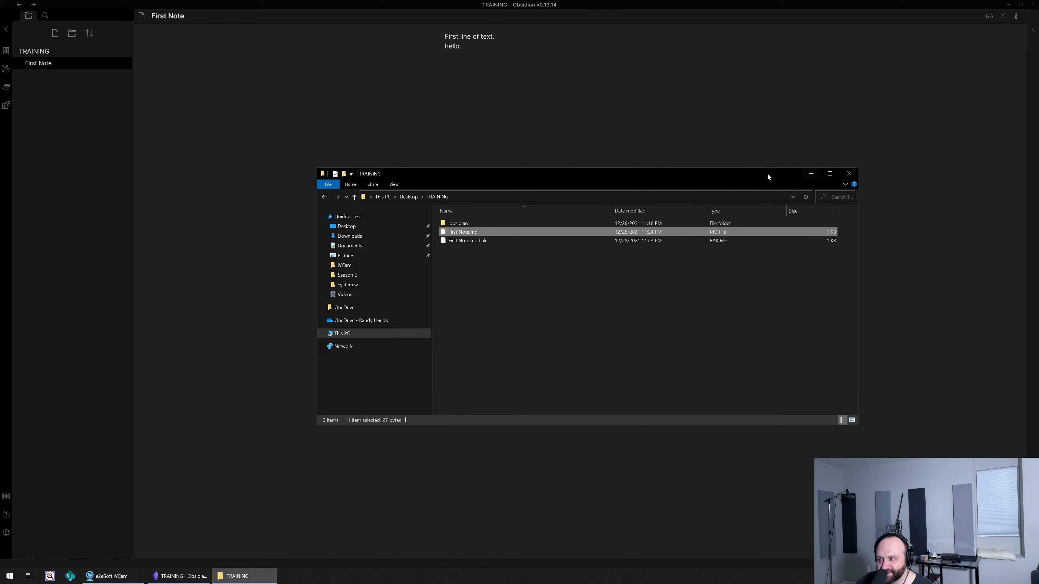
drag(768, 175, 1038, 186)
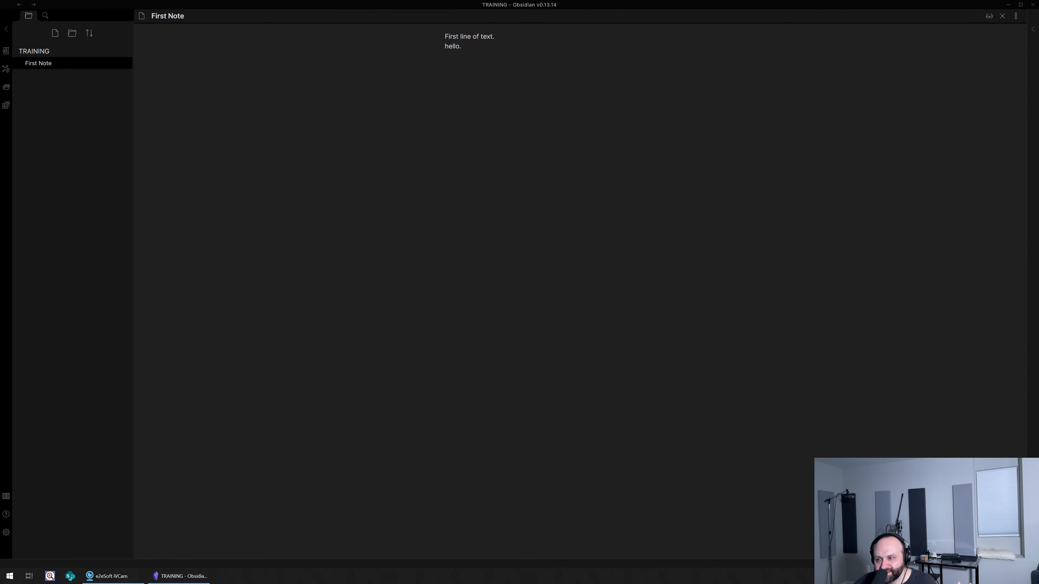
- Return to Obsidian, add the level-six heading "###### Heading" below the text, and toggle the reading view on and off
key(alt+Tab)
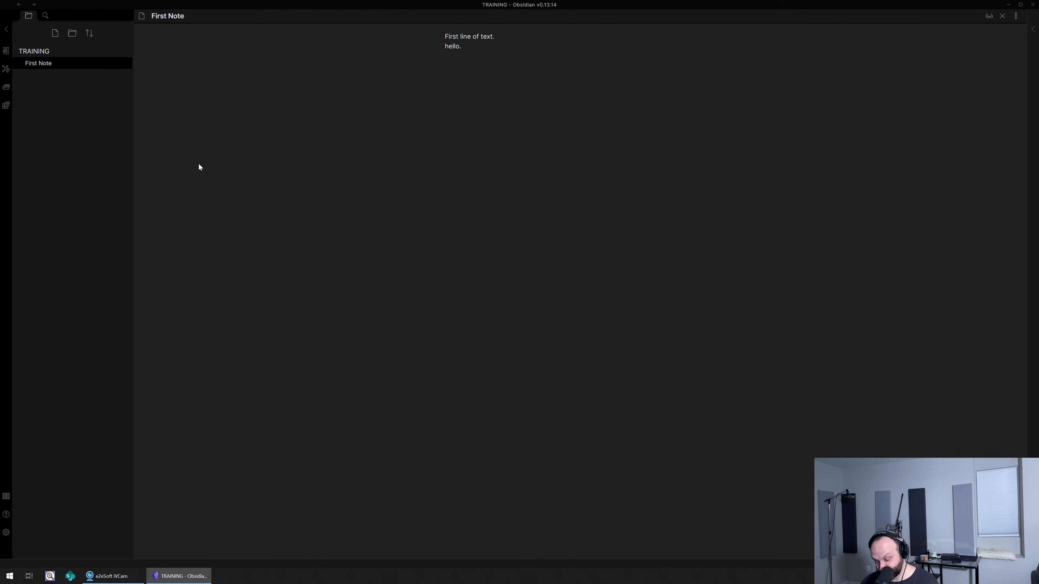
text(######)
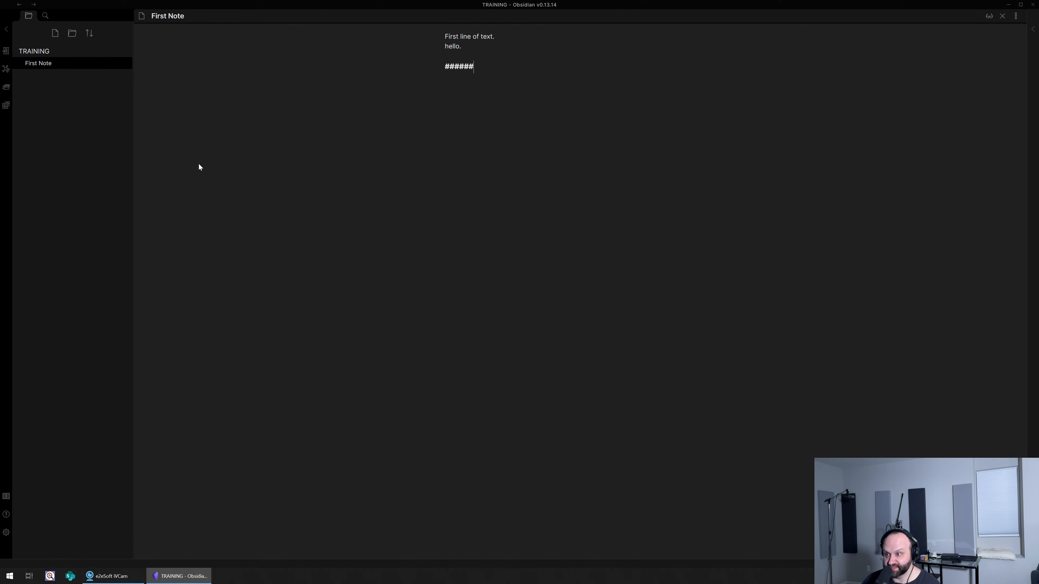
text( Heading)
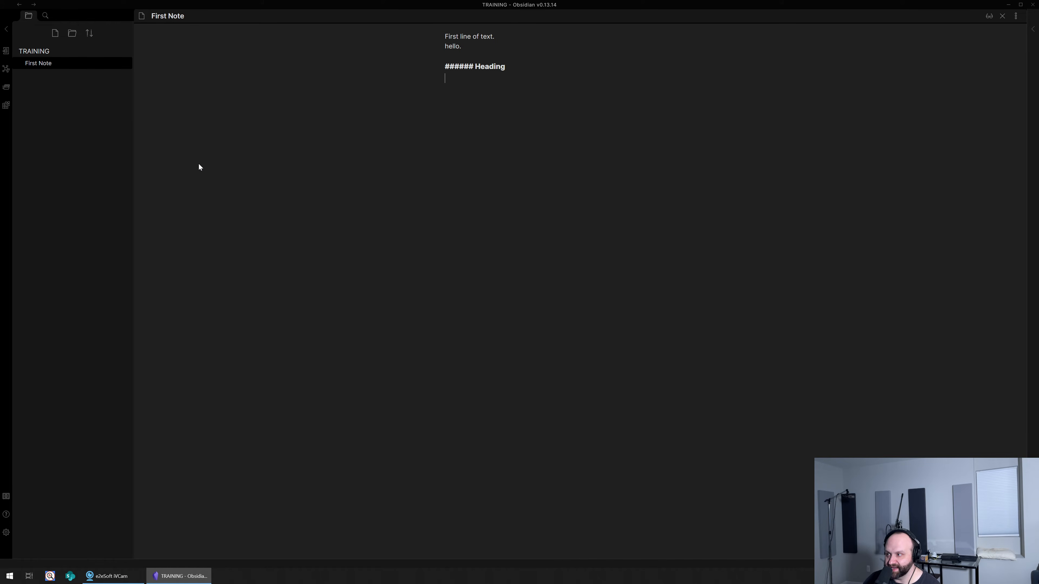
click(987, 19)
click(989, 21)
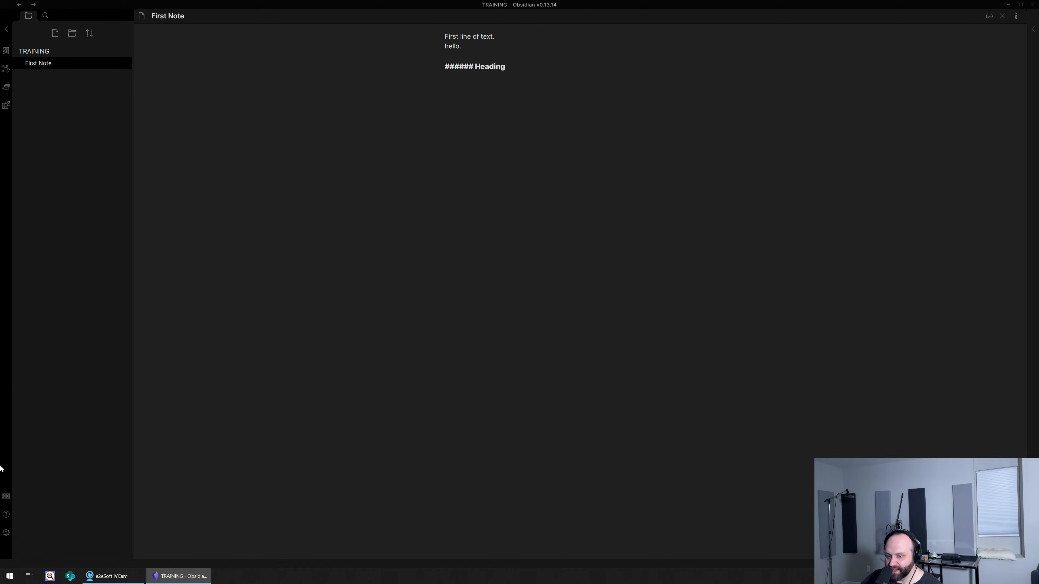
- Open the settings and look through the general, display, behavior and advanced Editor options
click(6, 532)
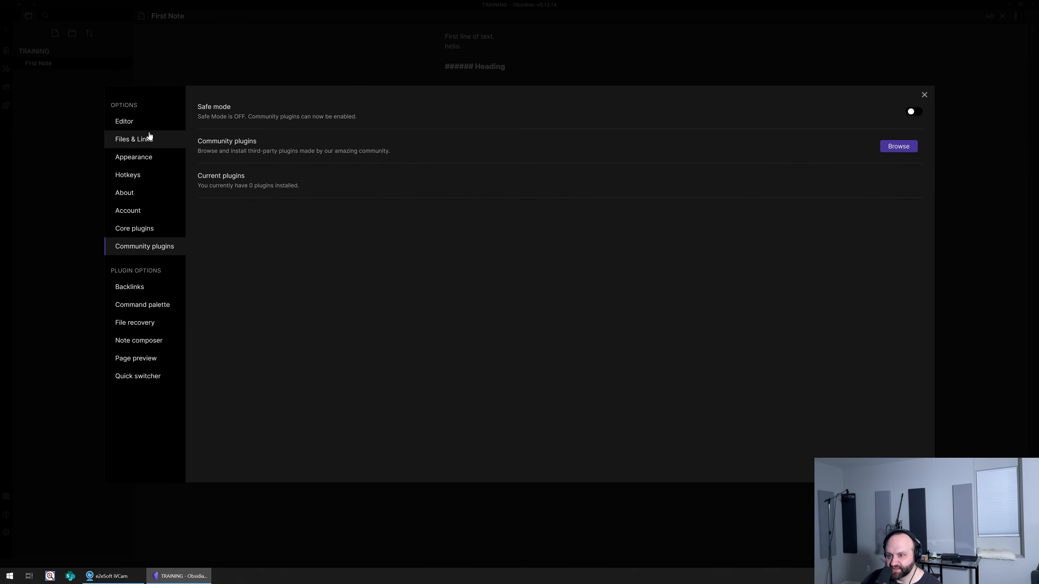
click(145, 122)
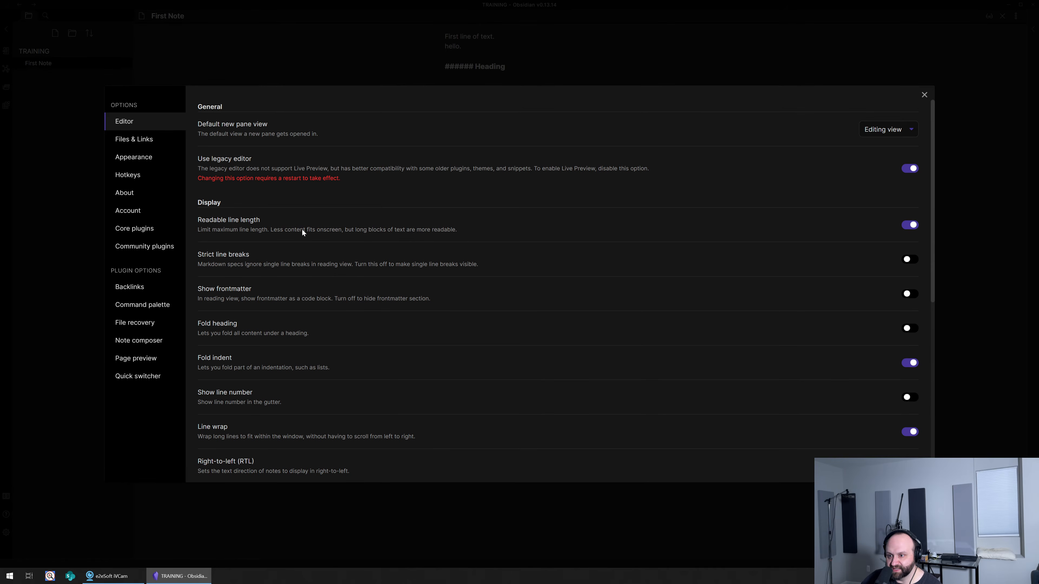
scroll(329, 228, down, 8)
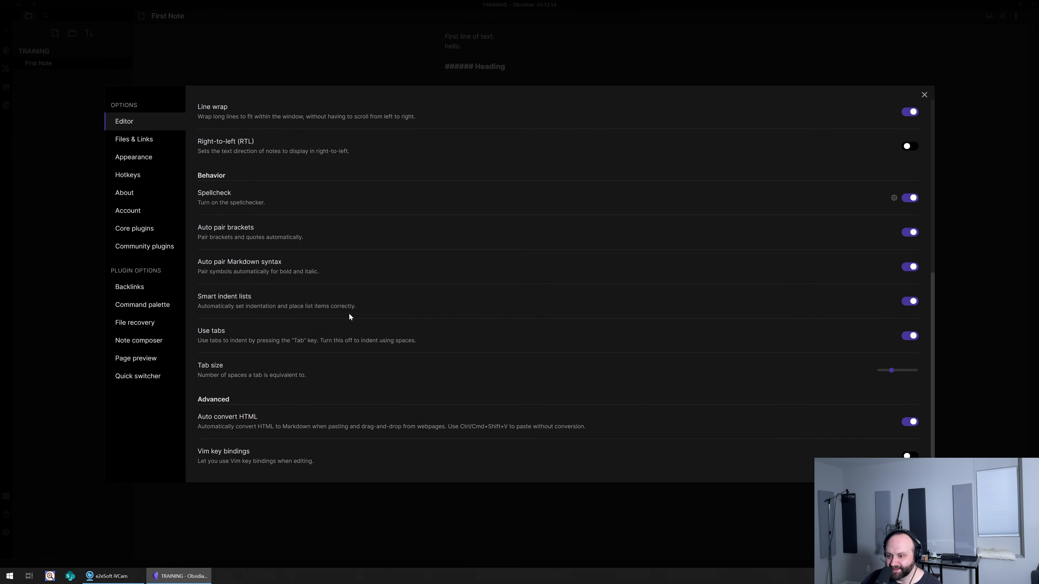
scroll(349, 313, up, 8)
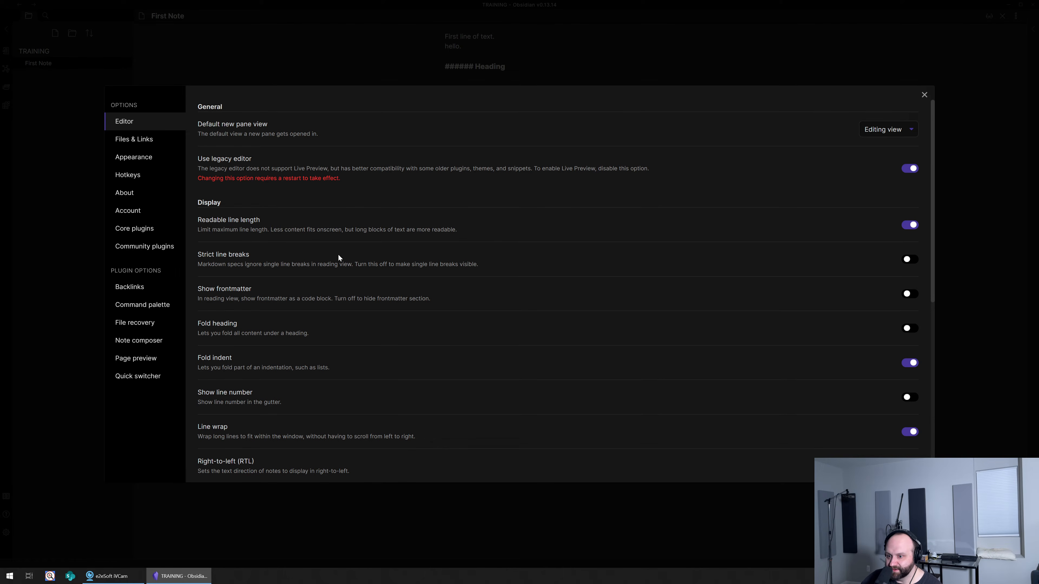
scroll(335, 306, down, 6)
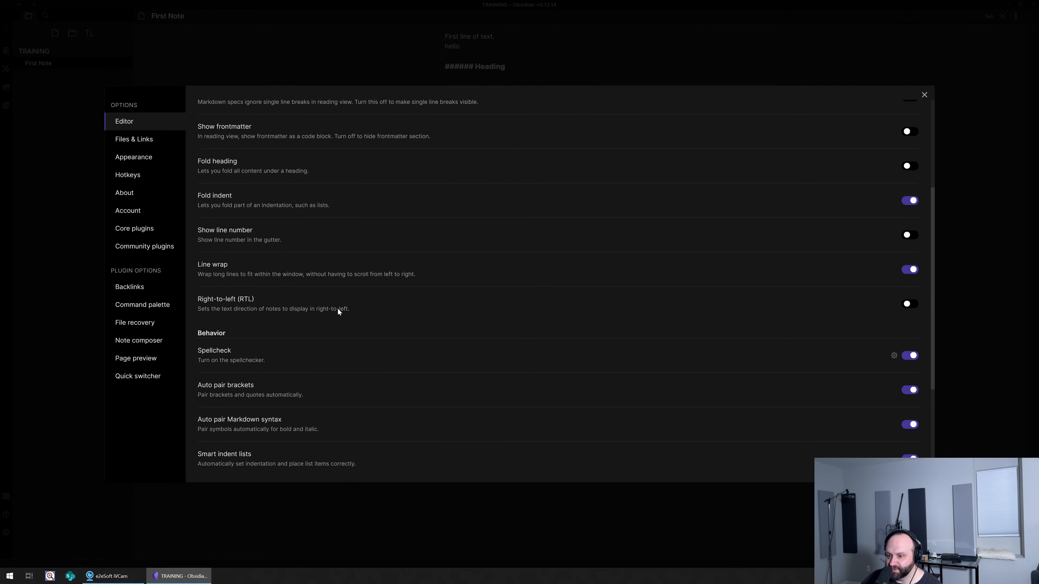
scroll(338, 312, down, 2)
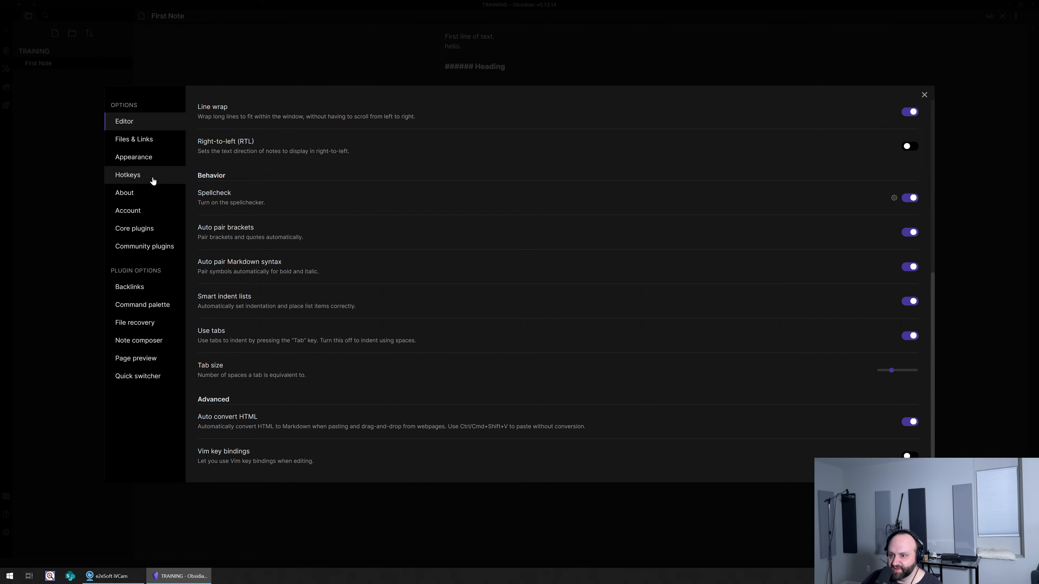
- Check the Community plugins settings and look through the full list of core plugins
click(142, 244)
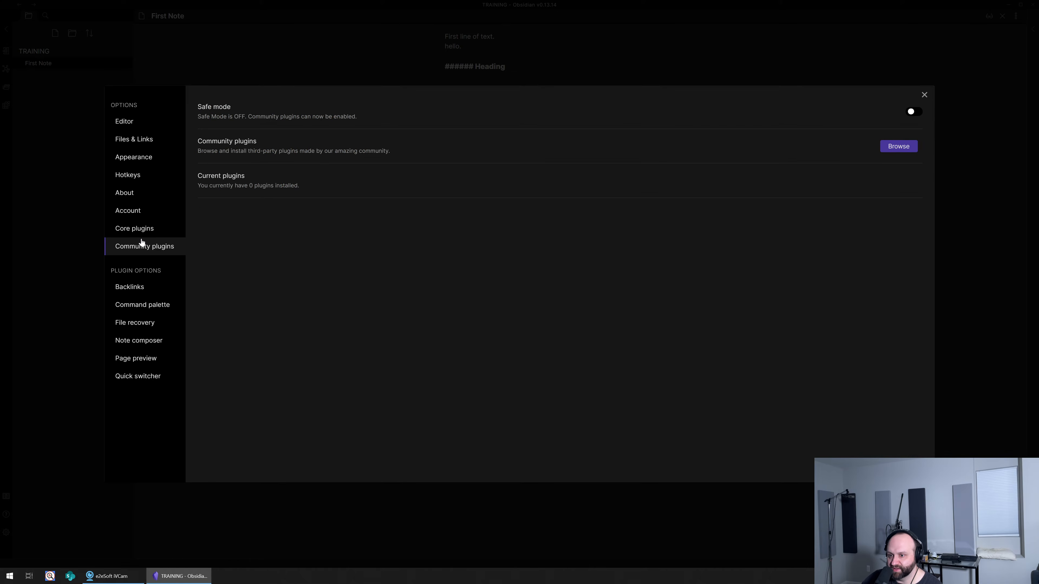
click(139, 231)
scroll(366, 291, down, 6)
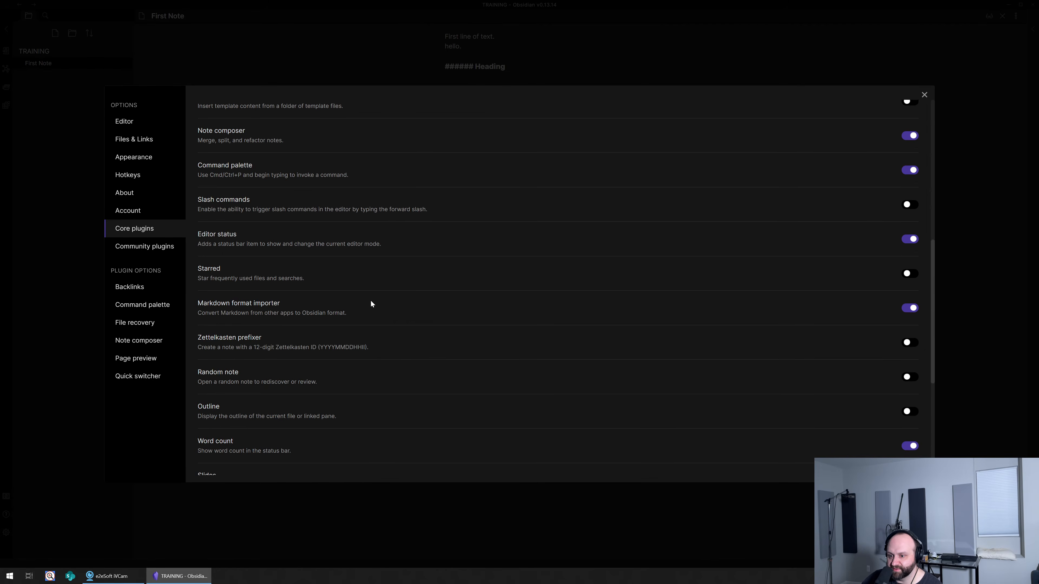
scroll(371, 304, down, 5)
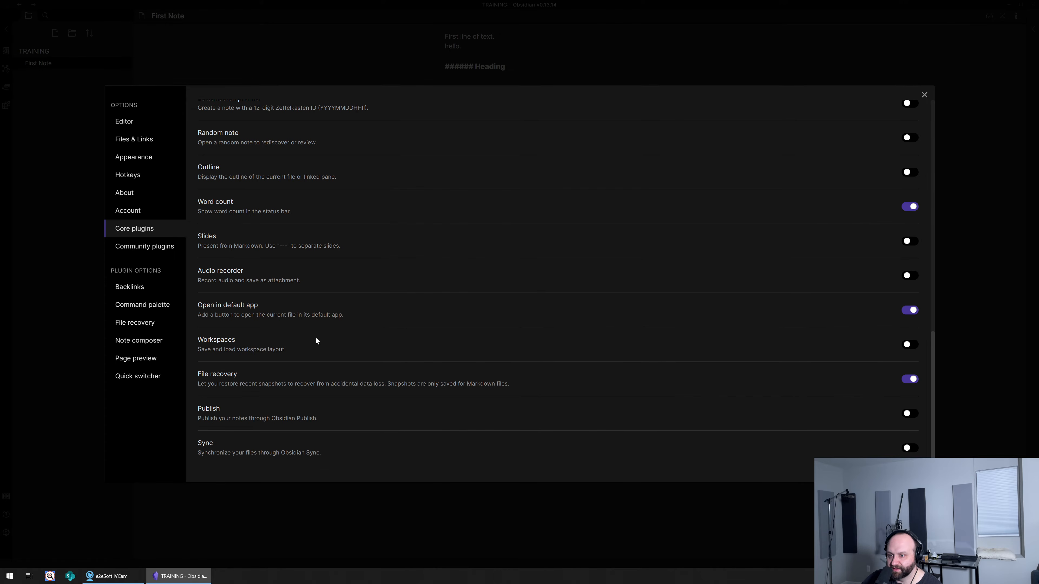
scroll(316, 340, up, 10)
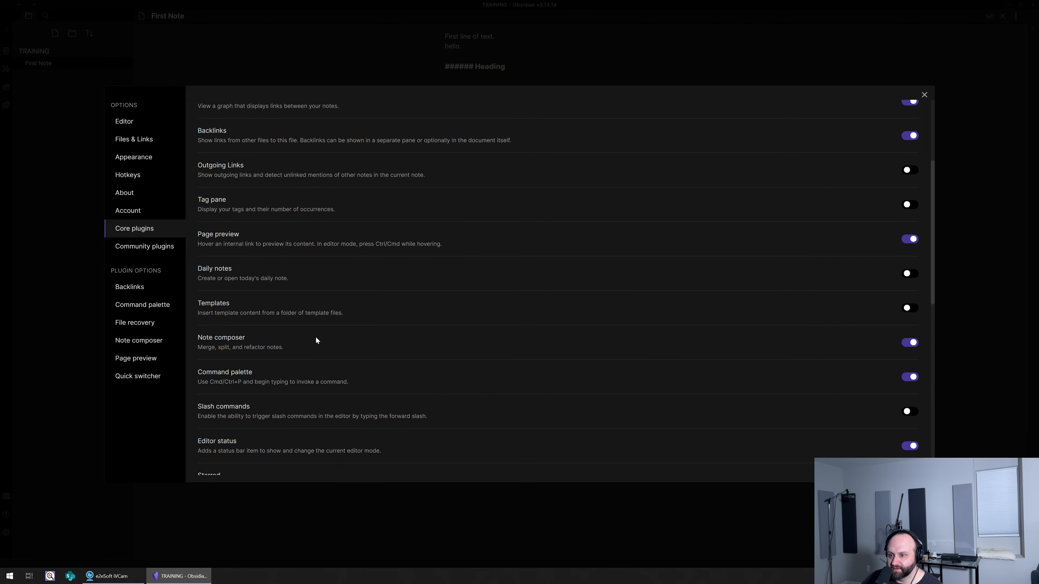
scroll(317, 337, up, 4)
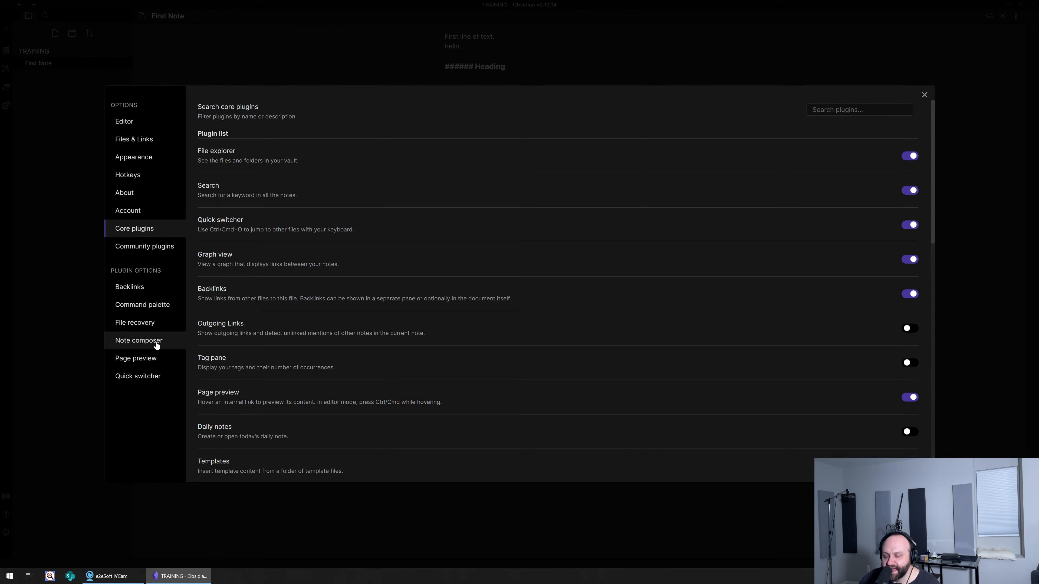
- Look through the Appearance settings and the Editor options again, including the choices for the default new pane view
click(148, 162)
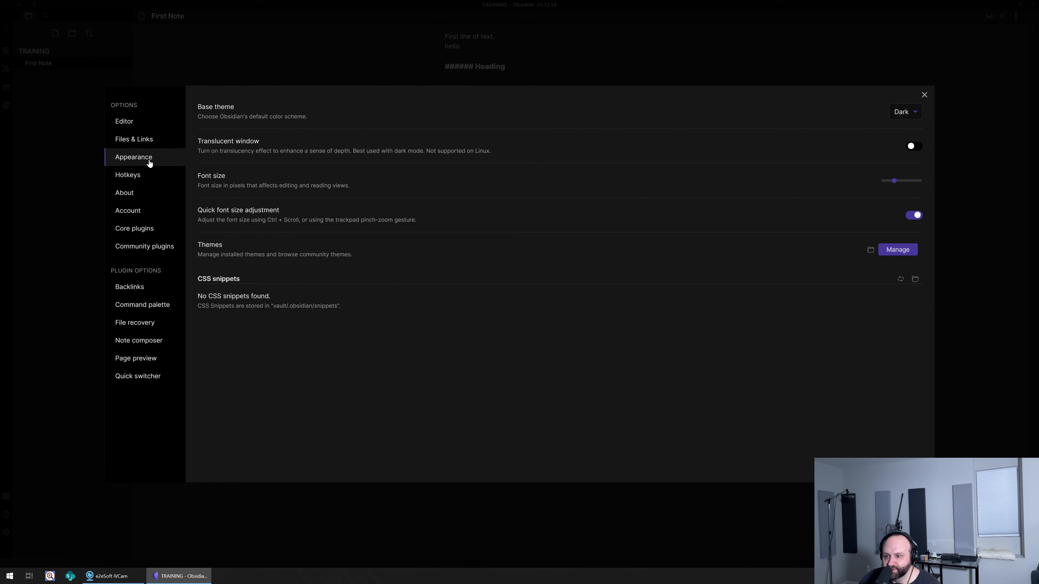
click(137, 124)
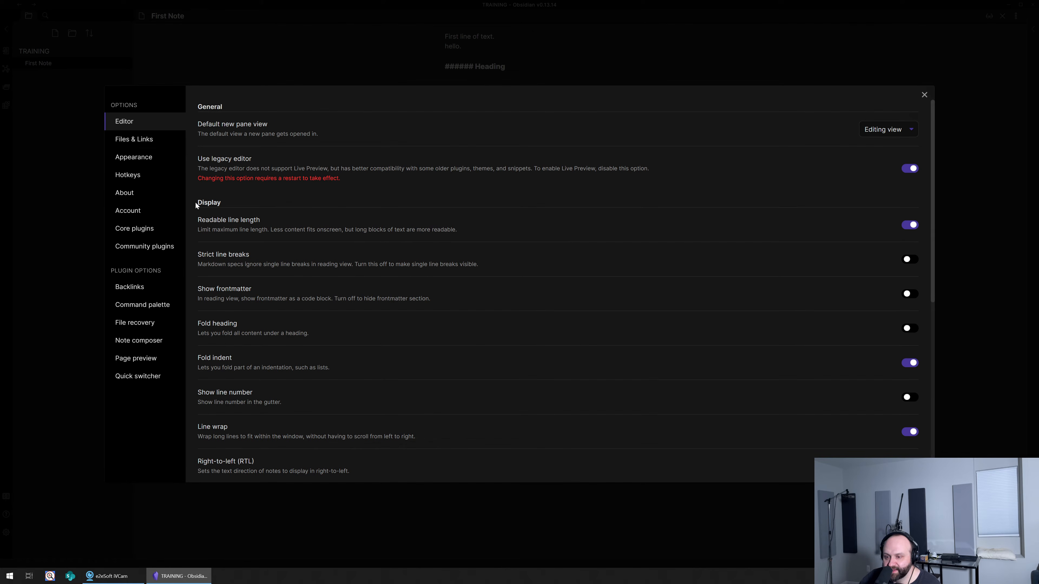
click(870, 133)
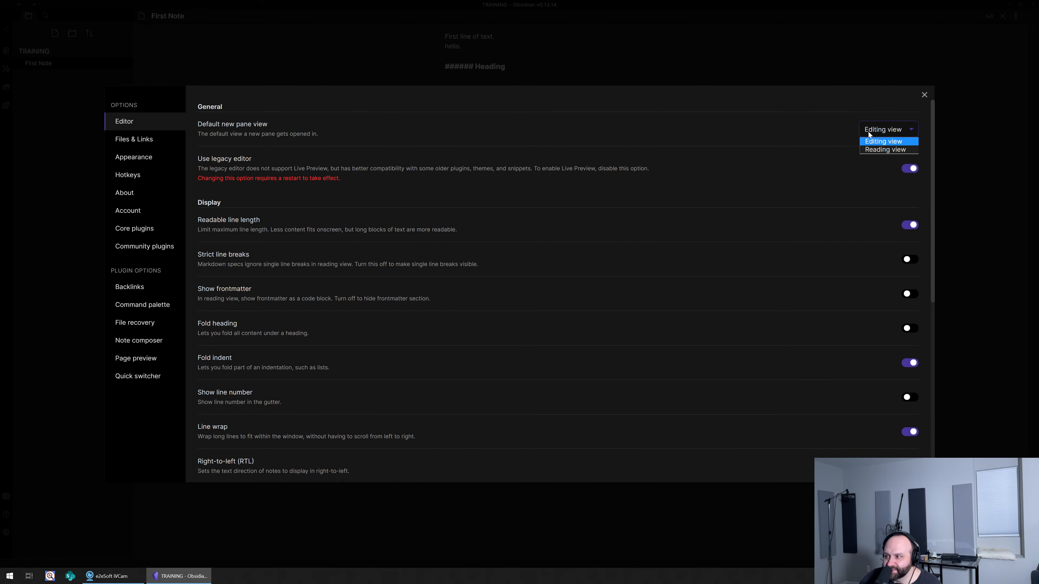
click(832, 128)
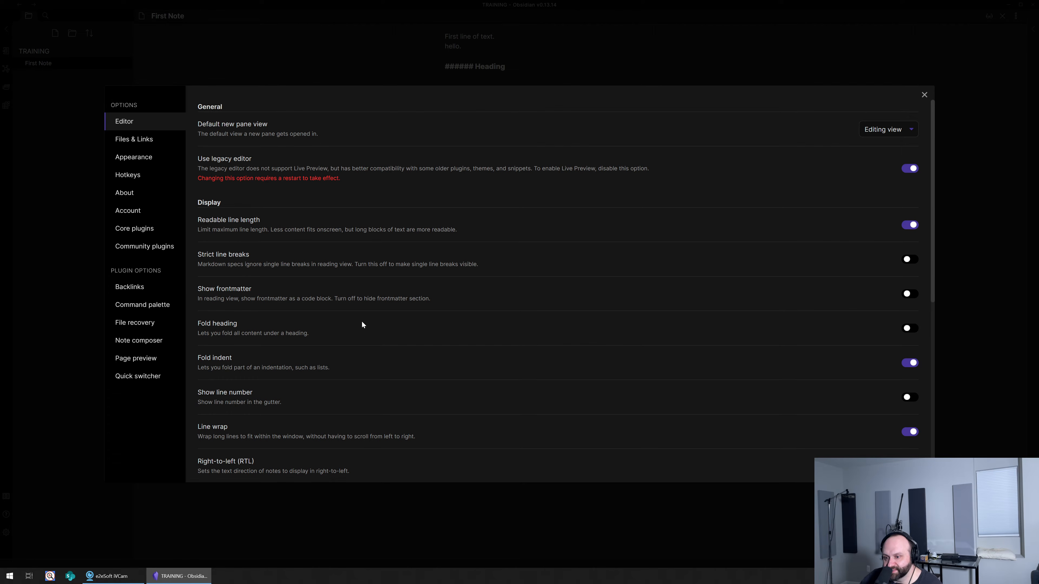
scroll(354, 334, down, 3)
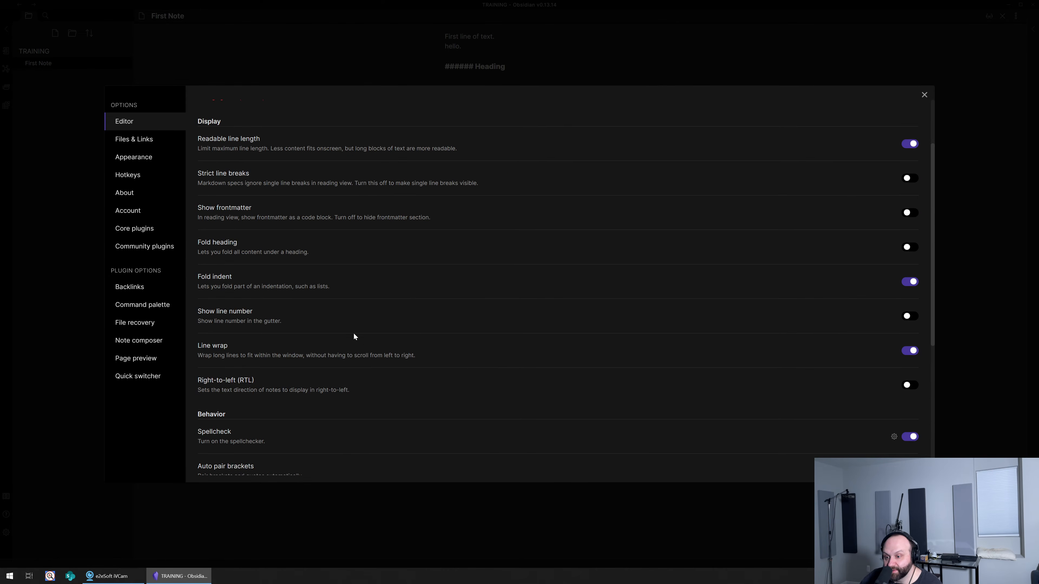
scroll(354, 333, down, 5)
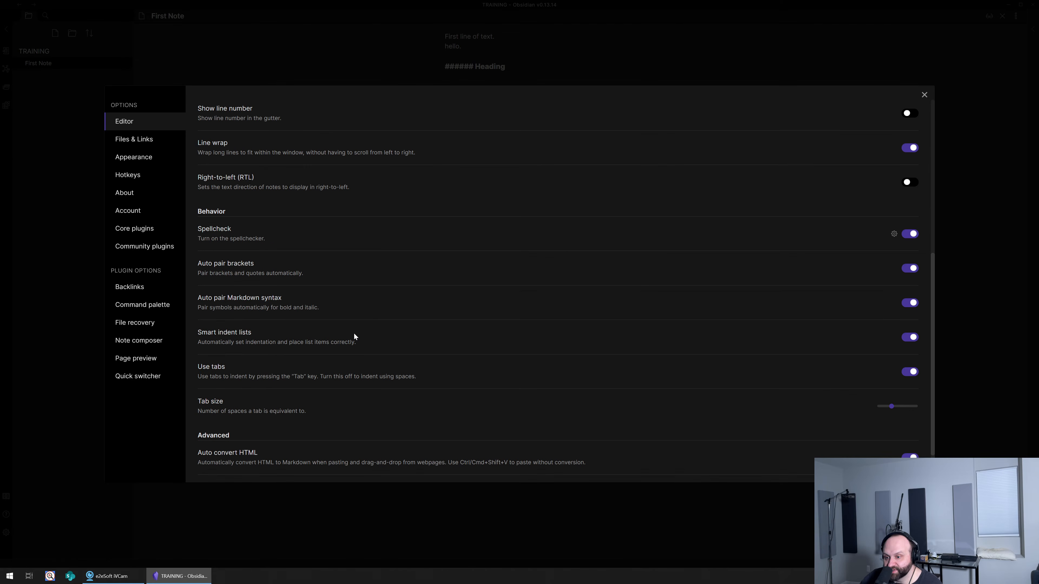
- Look through the Files & Links, Appearance, Hotkeys, About, Account, Core plugins and Community plugins settings
click(133, 140)
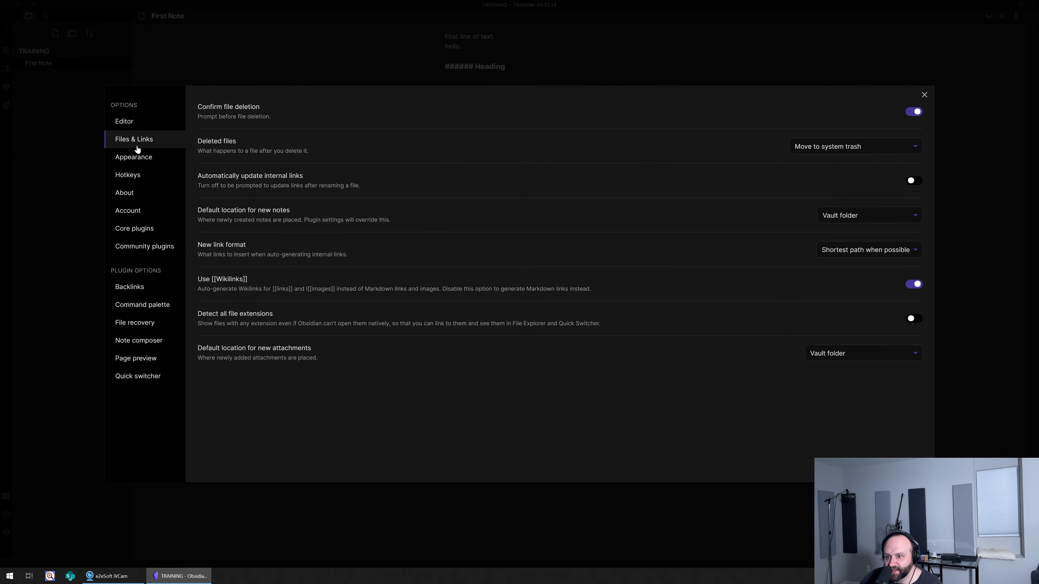
click(139, 158)
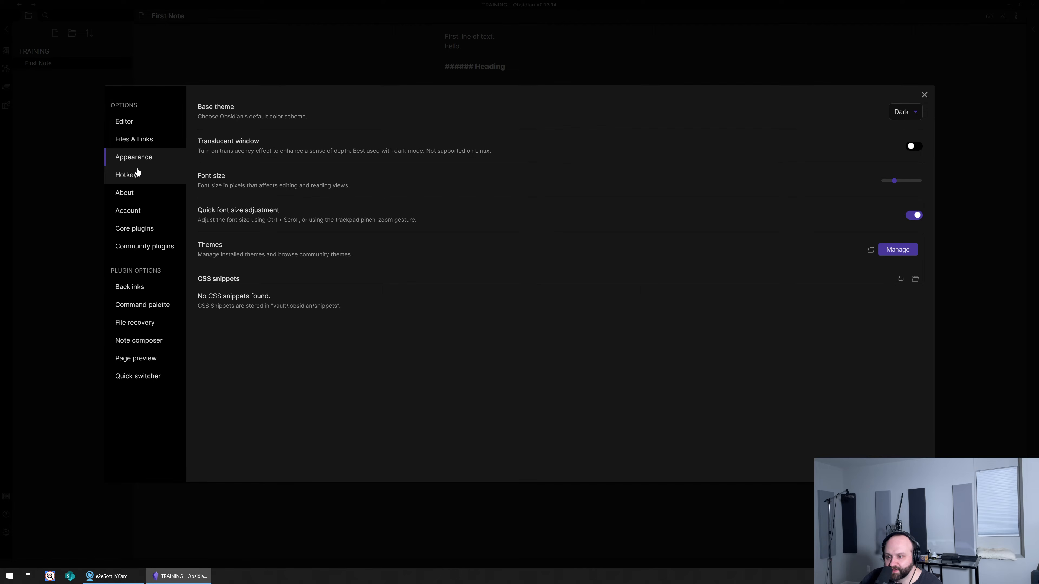
click(137, 172)
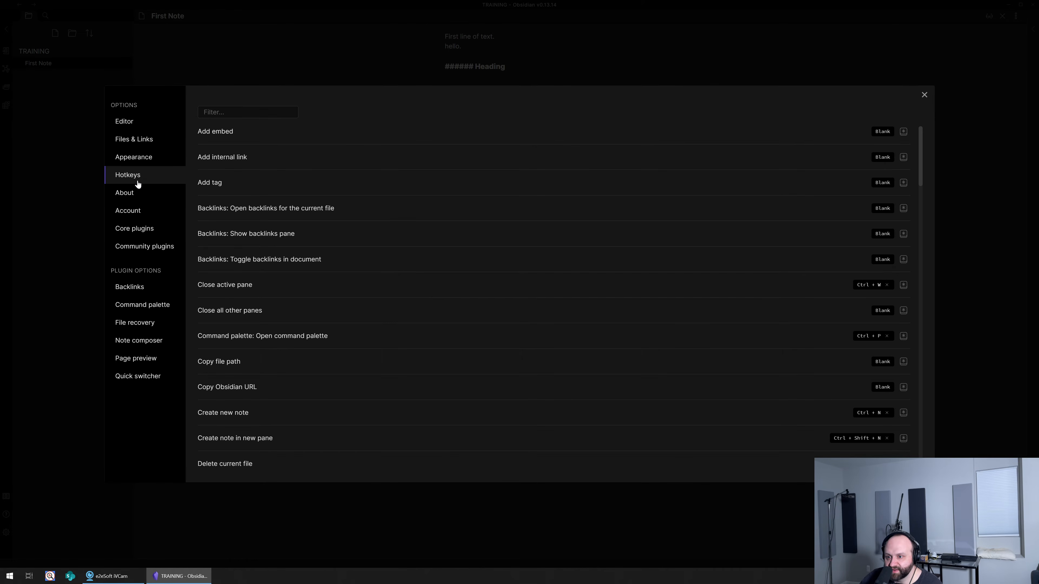
click(137, 192)
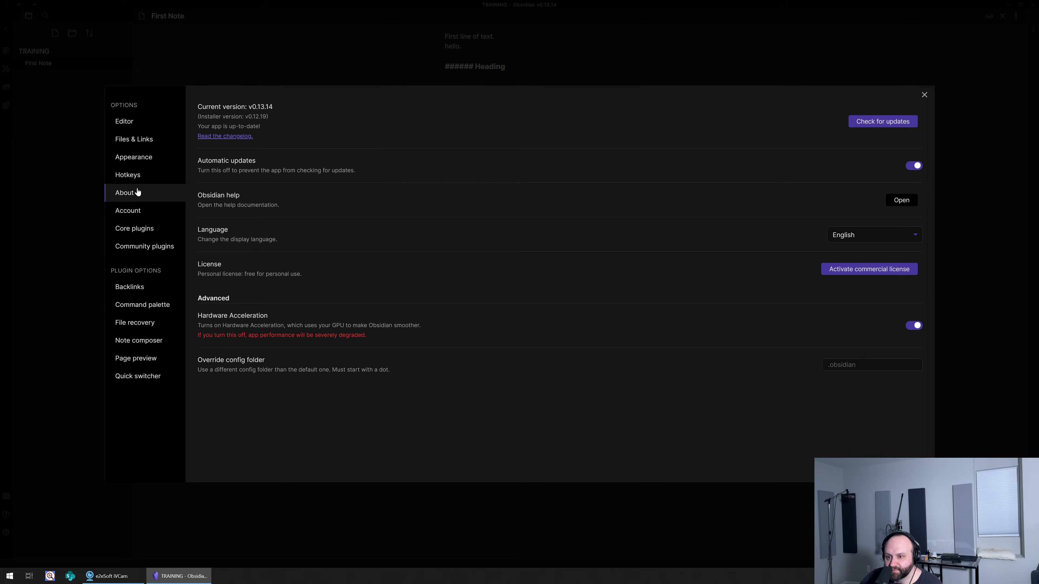
click(136, 210)
click(141, 228)
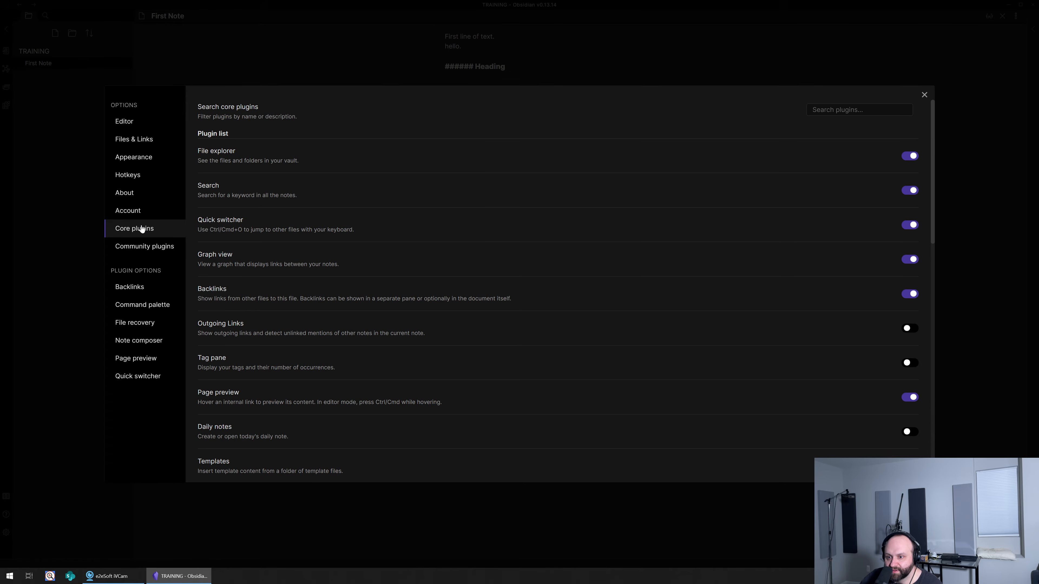
click(145, 247)
- Look through the plugin options from Backlinks to Quick switcher and close the settings
click(140, 287)
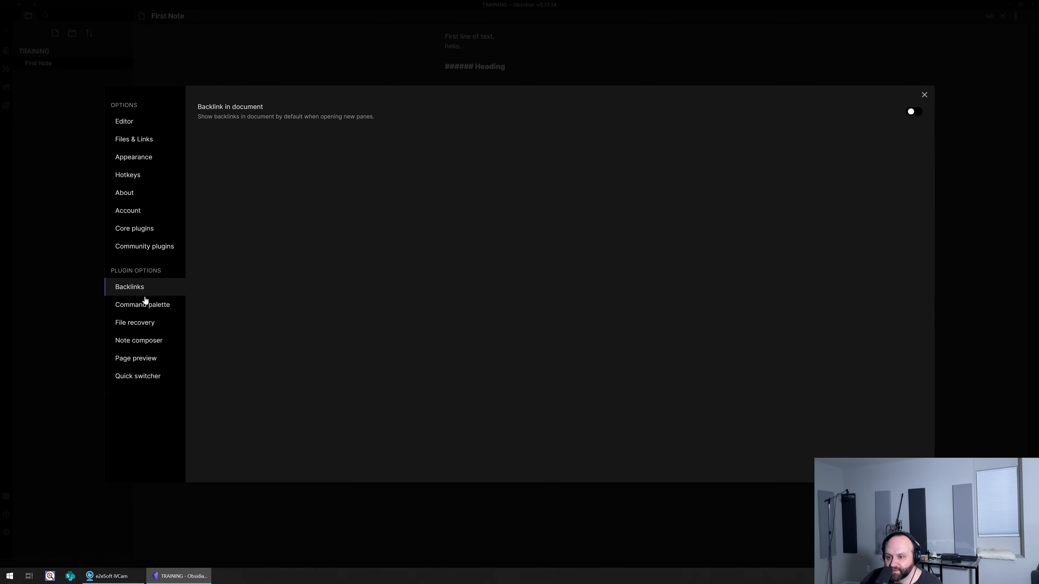
click(149, 310)
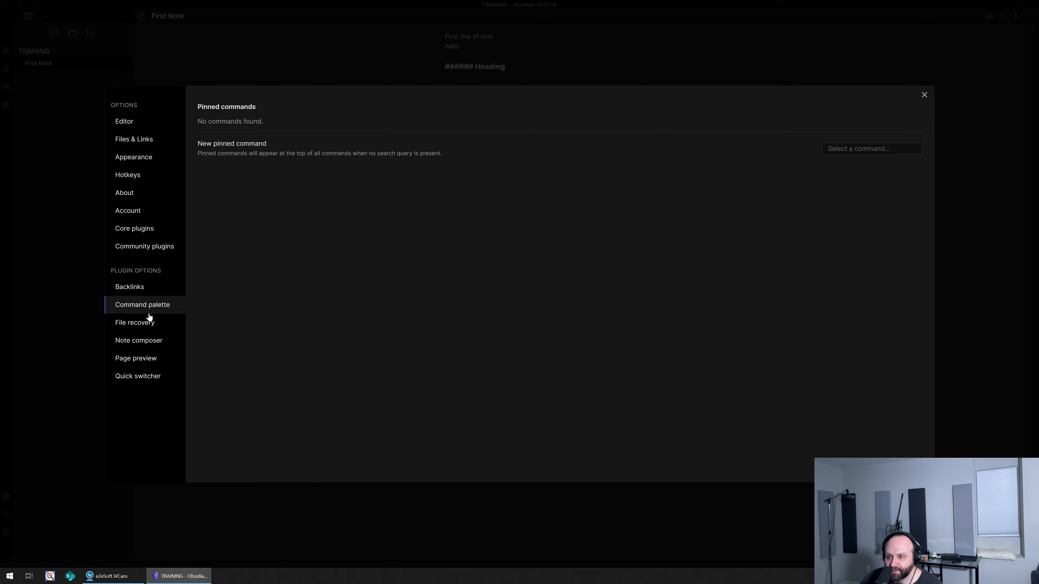
click(139, 329)
click(140, 343)
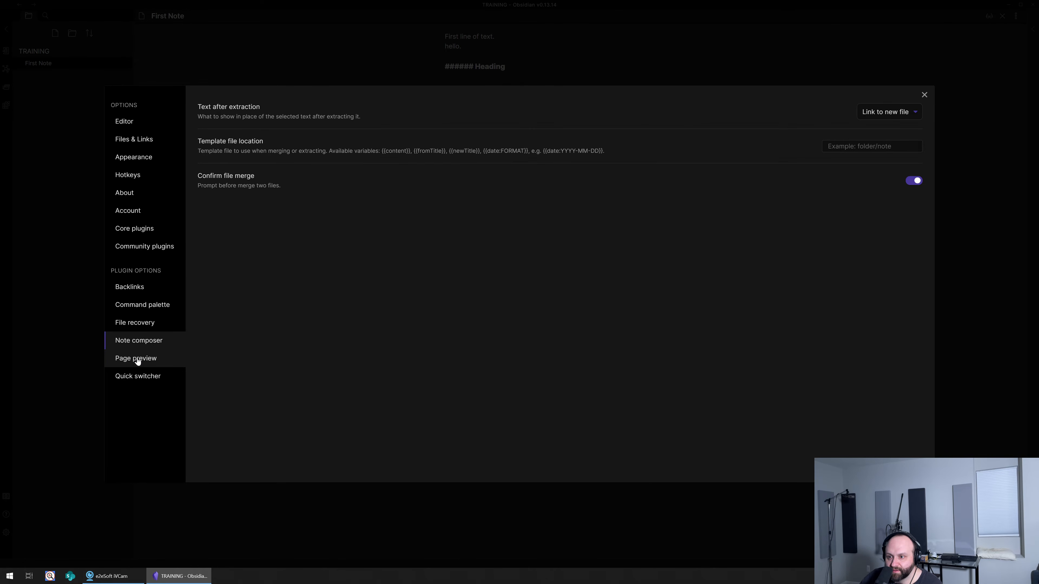
click(137, 362)
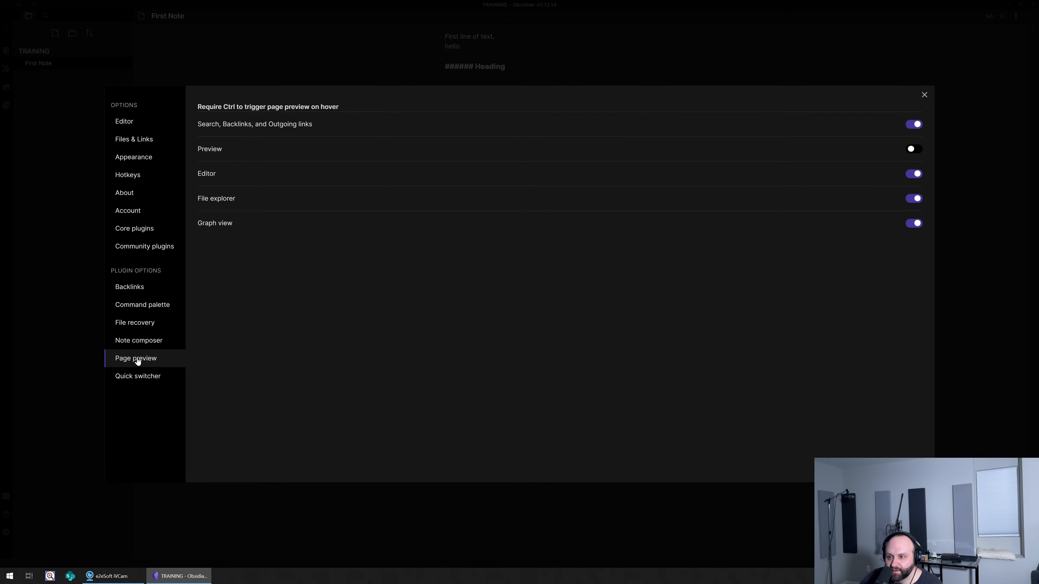
click(137, 374)
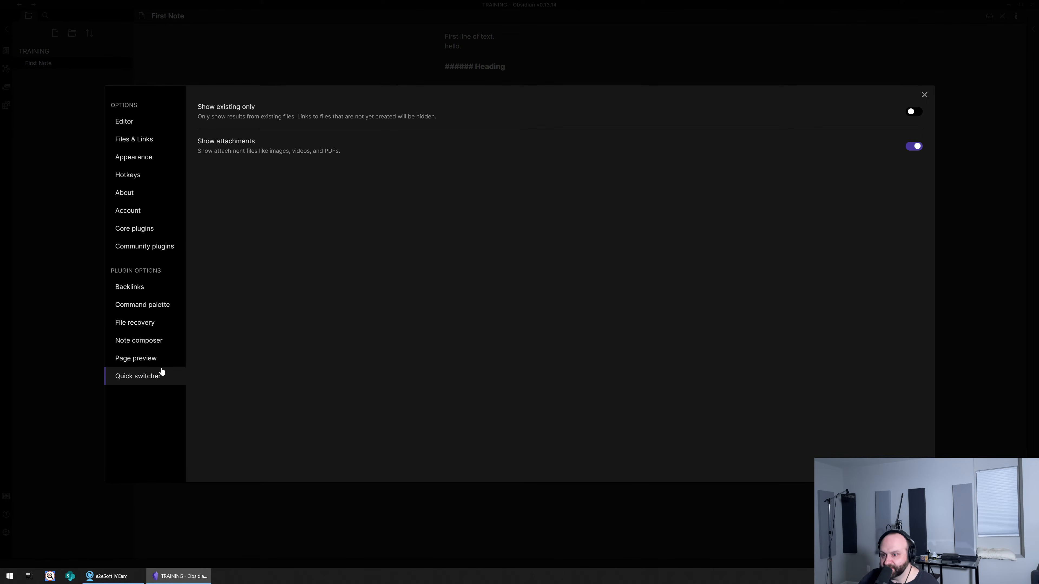
click(923, 94)
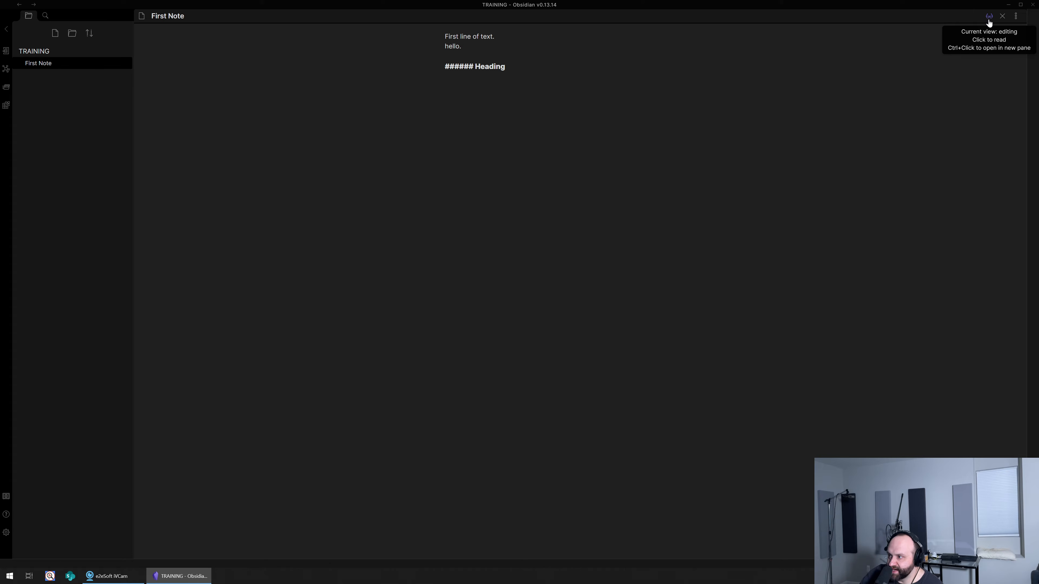
- Check the additional options of First Note, and switch the note repeatedly between reading and editing view
click(1016, 21)
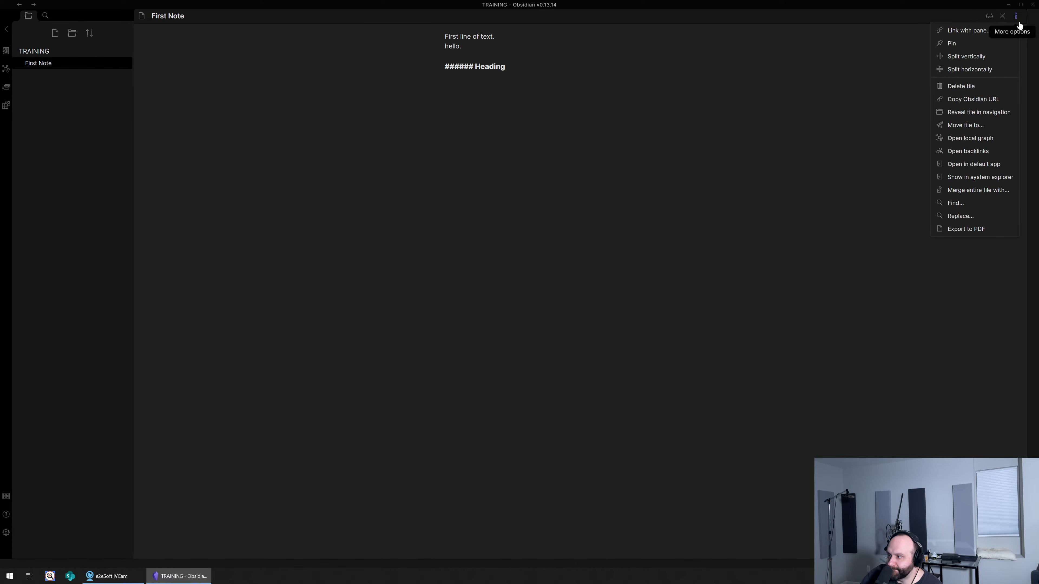
click(897, 64)
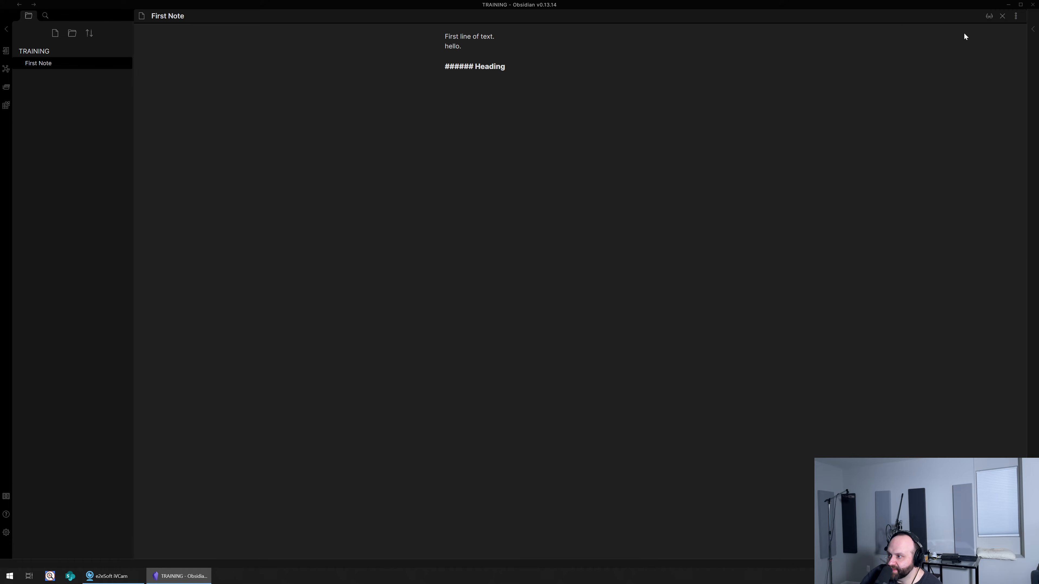
click(989, 16)
click(989, 19)
click(989, 18)
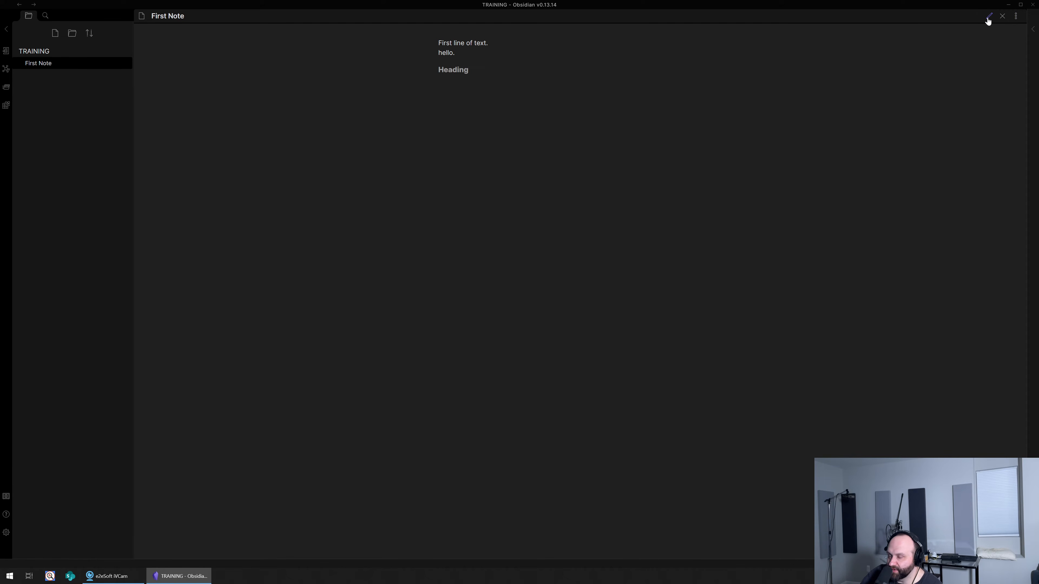
click(989, 18)
click(989, 17)
click(988, 18)
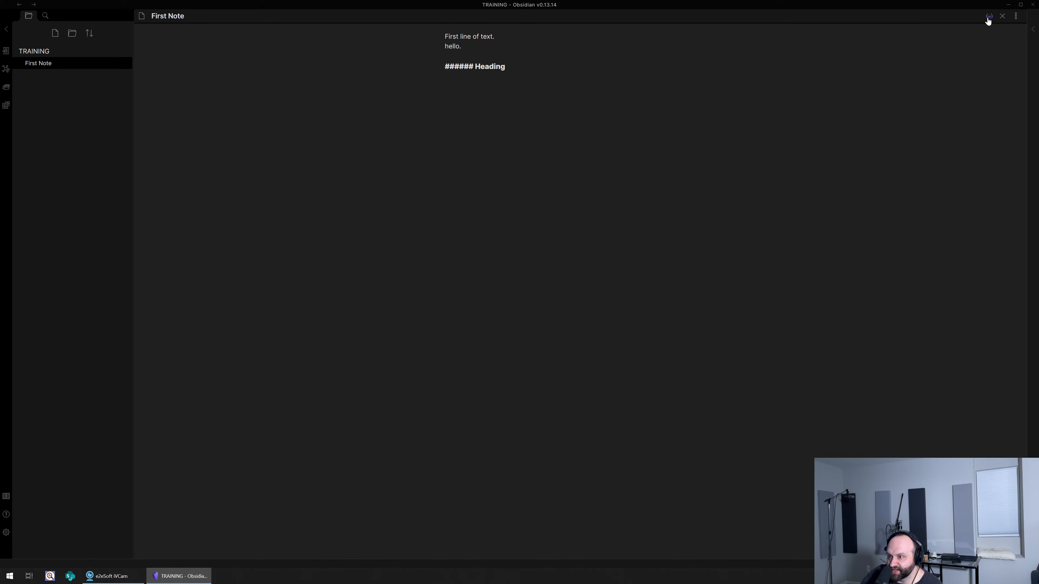
click(988, 18)
click(988, 19)
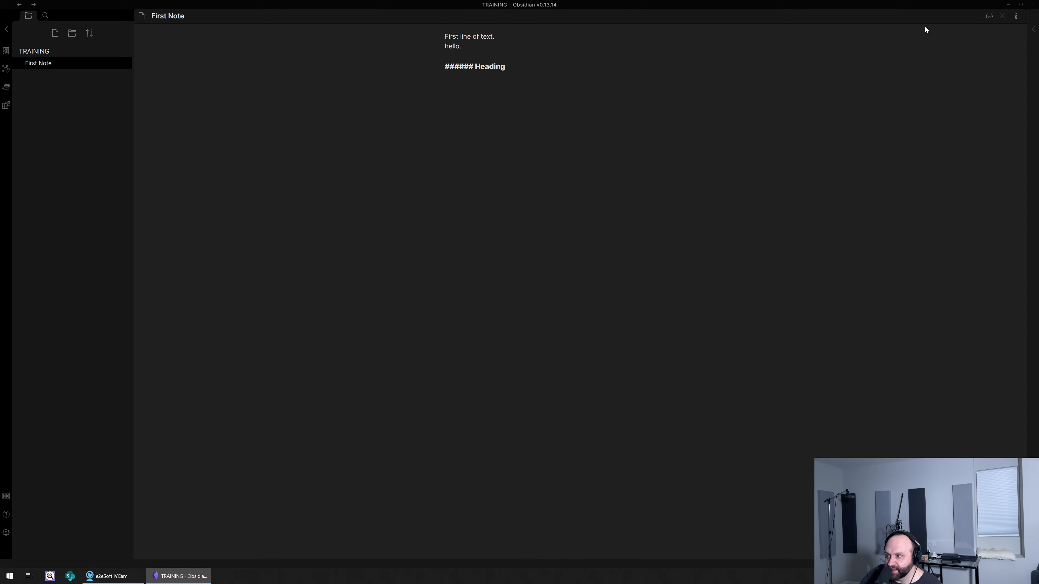
click(988, 18)
click(988, 19)
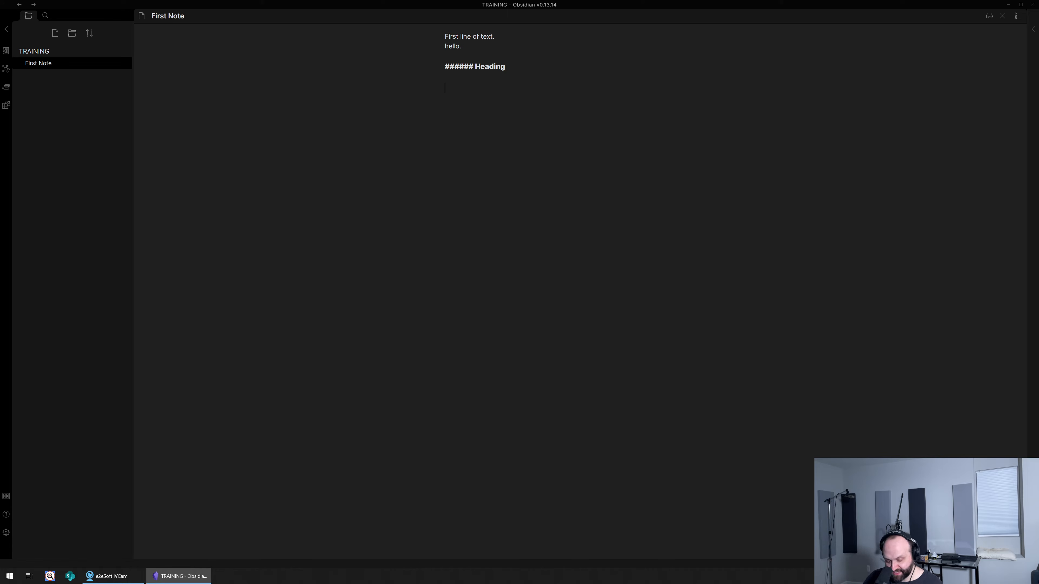
- Add the level-one heading "# Heading 1" below the level-six heading, and toggle the reading view on and off
key(Return)
key(Return)
text(# He)
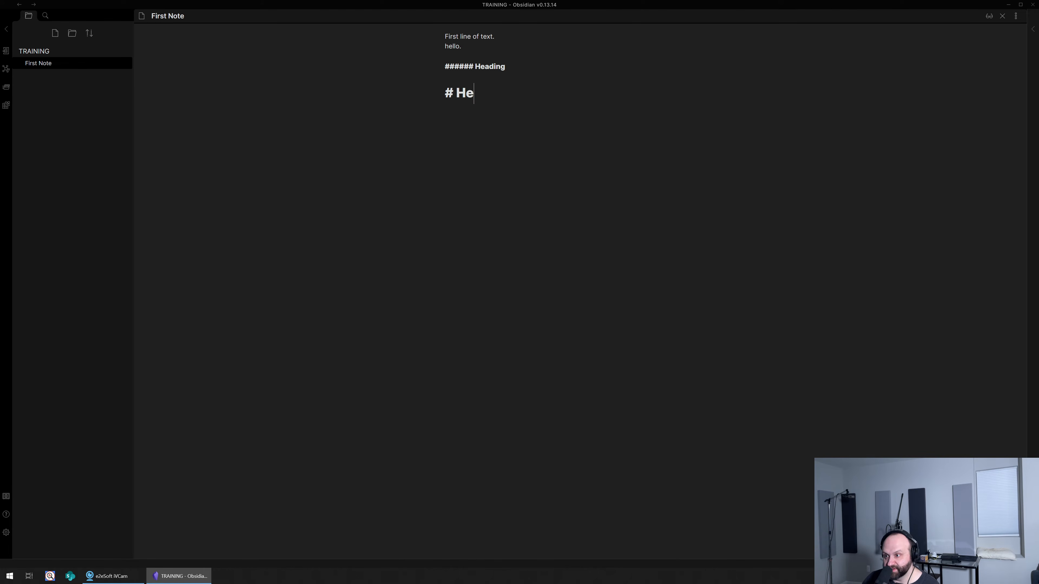
text(ading 1)
key(Return)
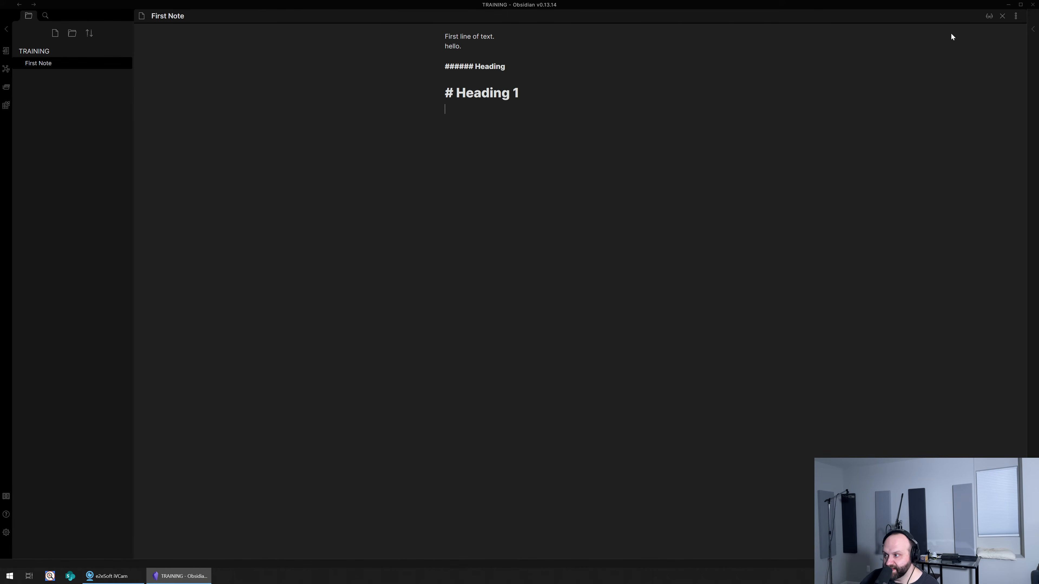
click(989, 17)
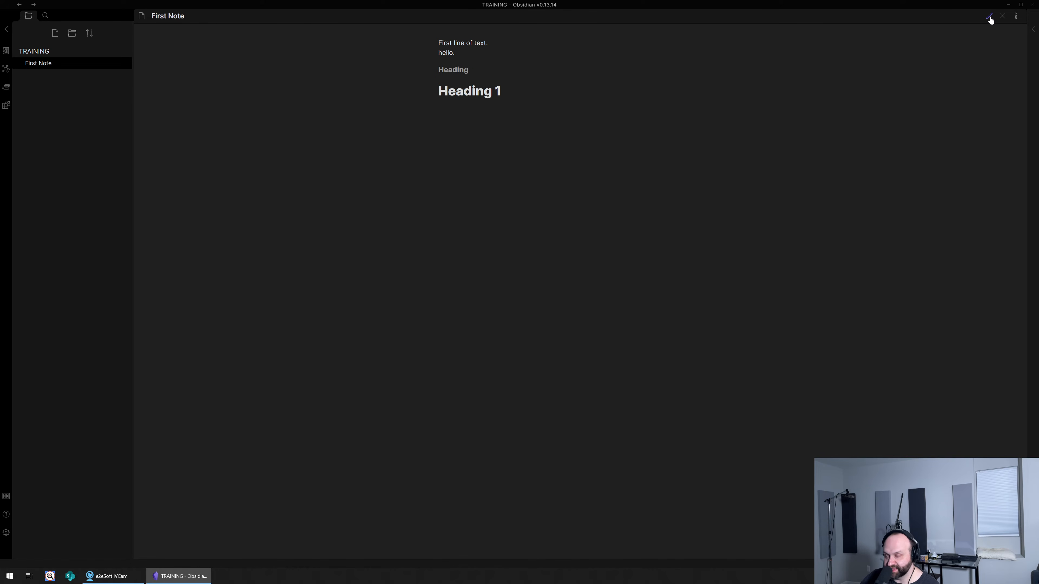
click(989, 18)
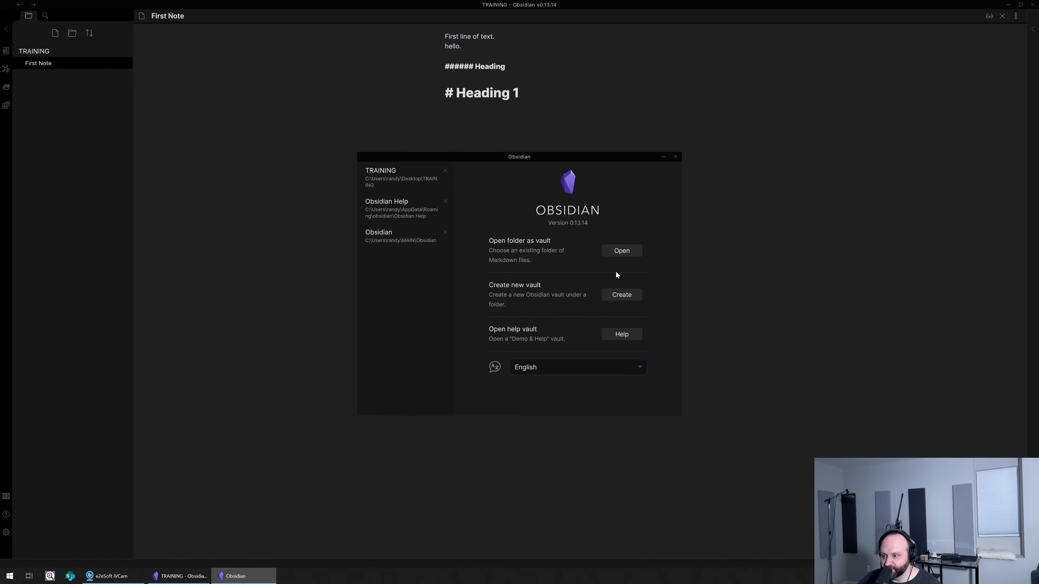
- Create a new vault named Test inside the TRAINING folder on the Desktop and turn on Live Preview for it
click(620, 295)
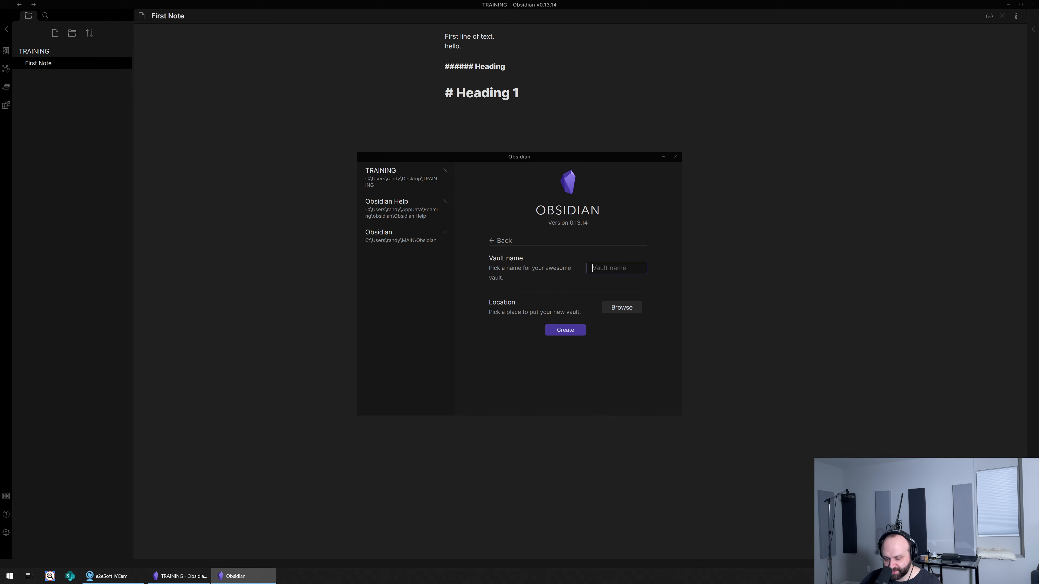
text(Test)
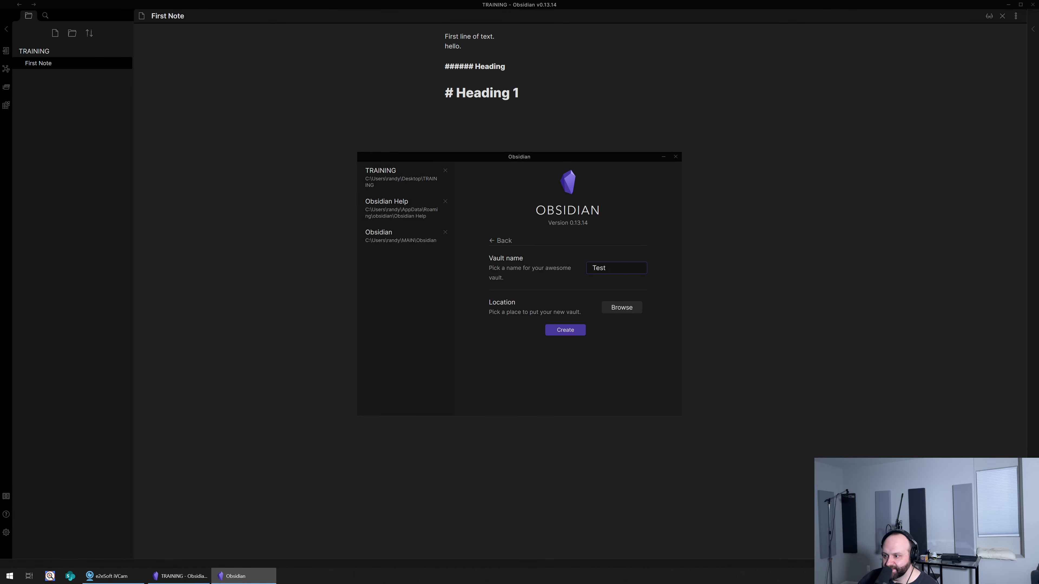
click(579, 330)
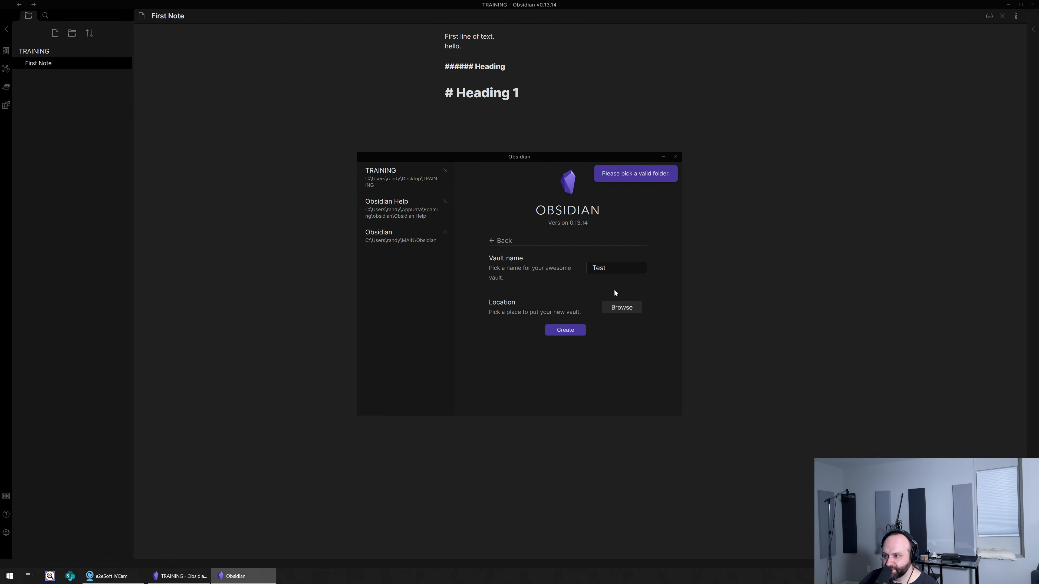
click(612, 310)
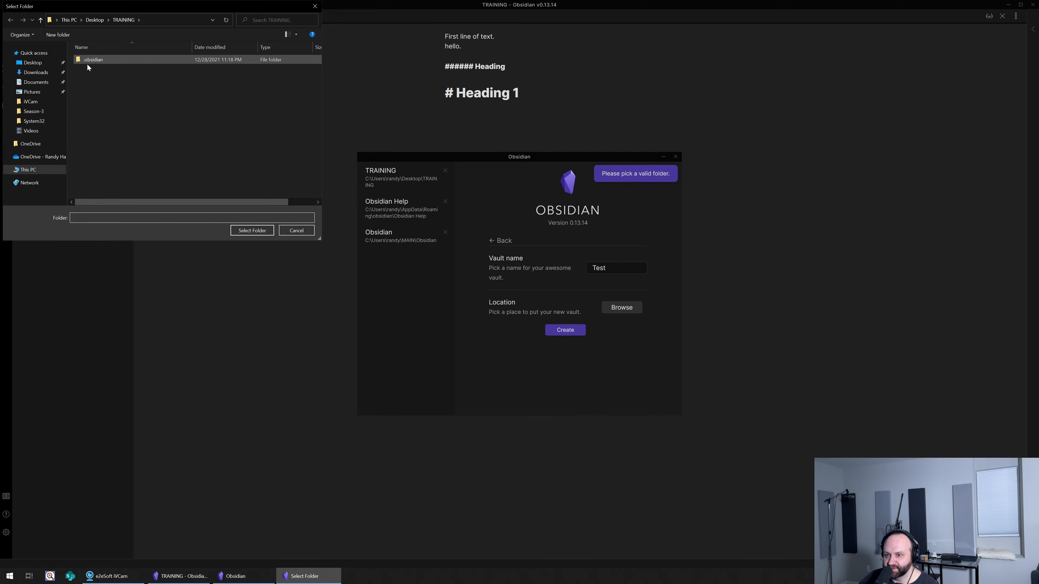
click(241, 230)
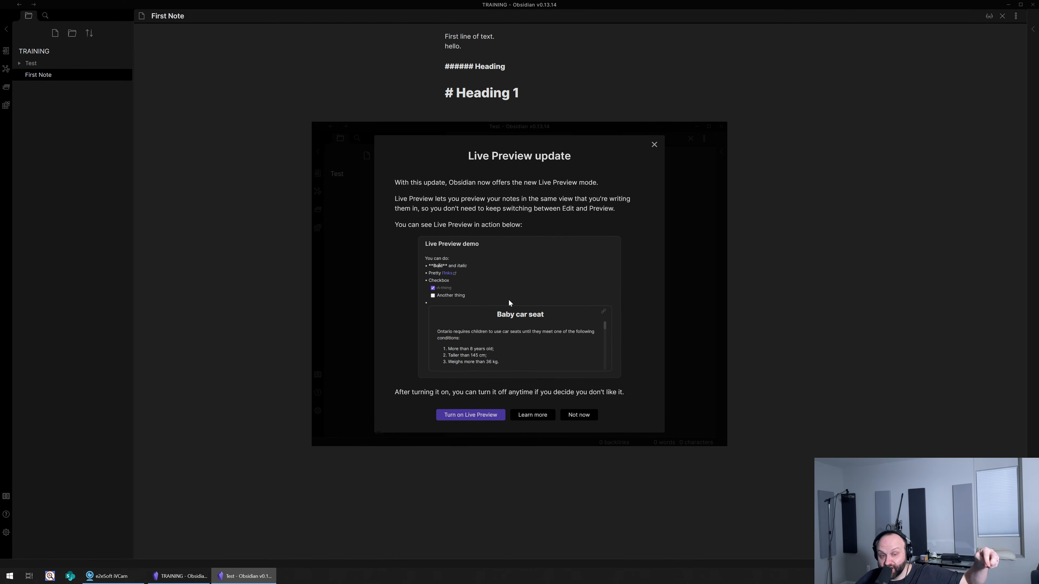
click(474, 416)
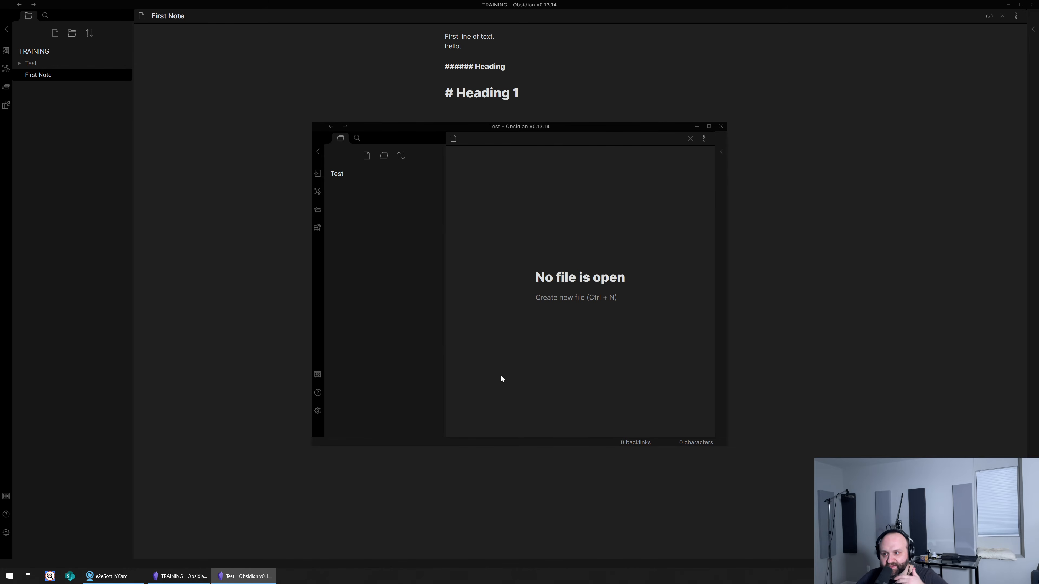
- Maximize the Test vault window and create a note named First Note with the level-one heading "Intro"
click(708, 127)
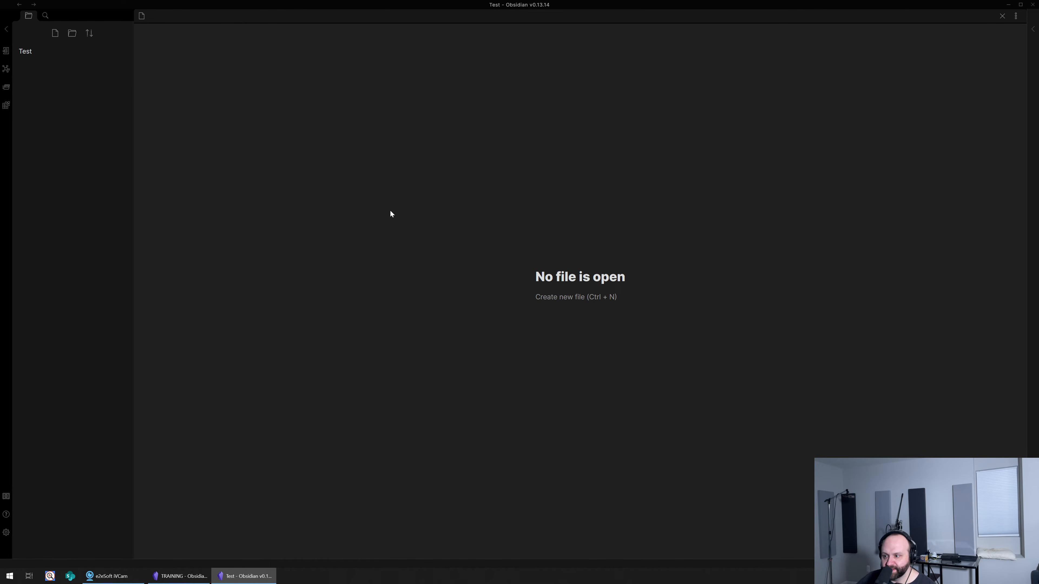
key(ctrl+n)
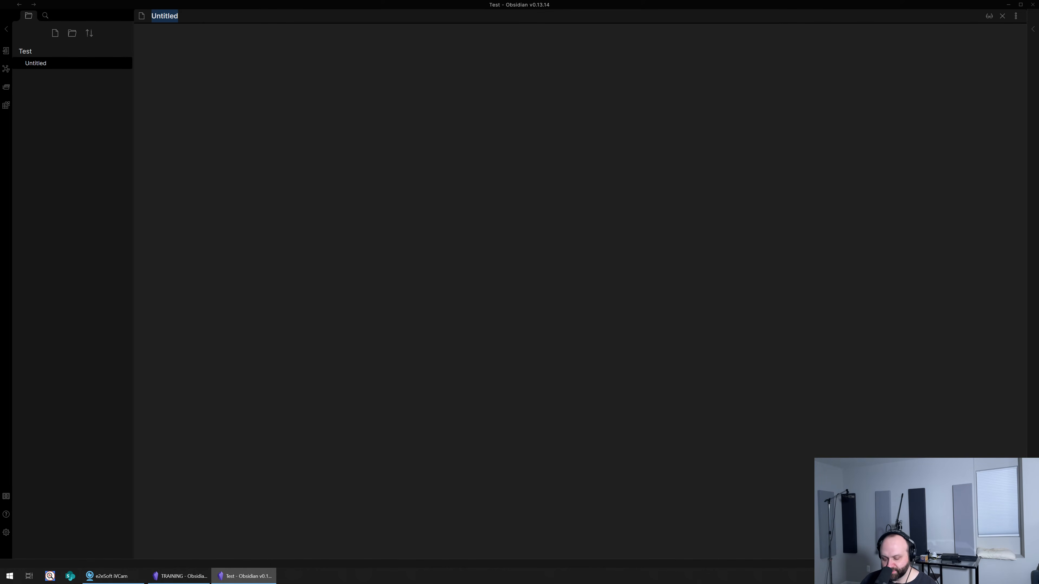
text(First Note)
key(Return)
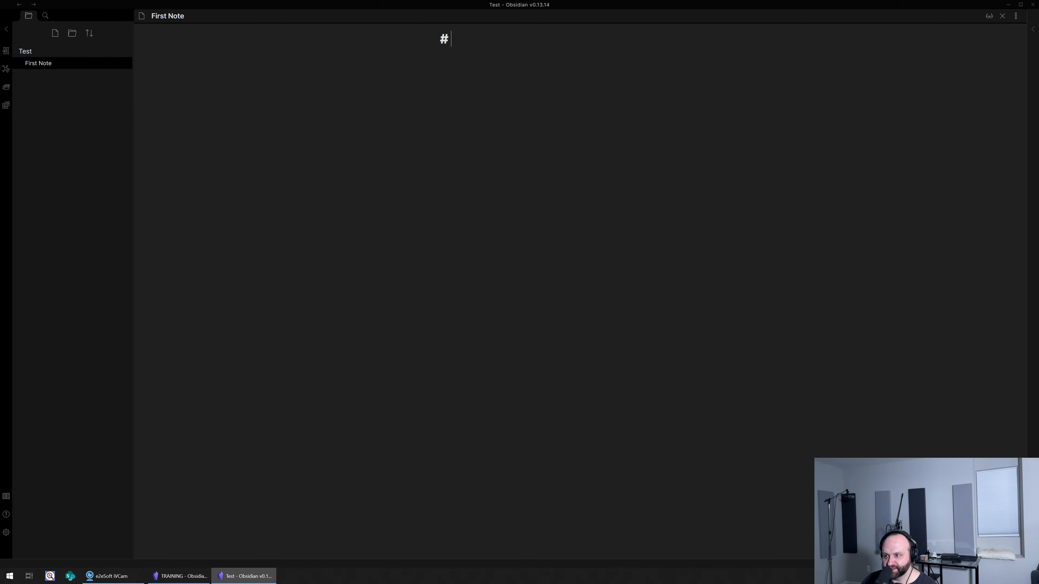
text(Intro)
key(Return)
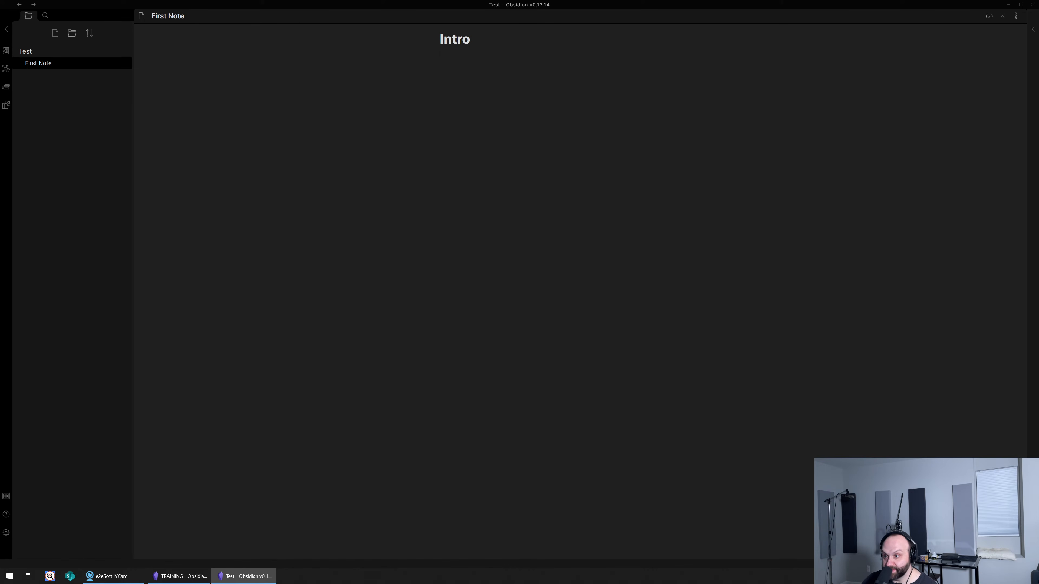
- Add the line "This is bold" below the Intro heading and format the whole line as bold
text(So)
key(BackSpace)
key(BackSpace)
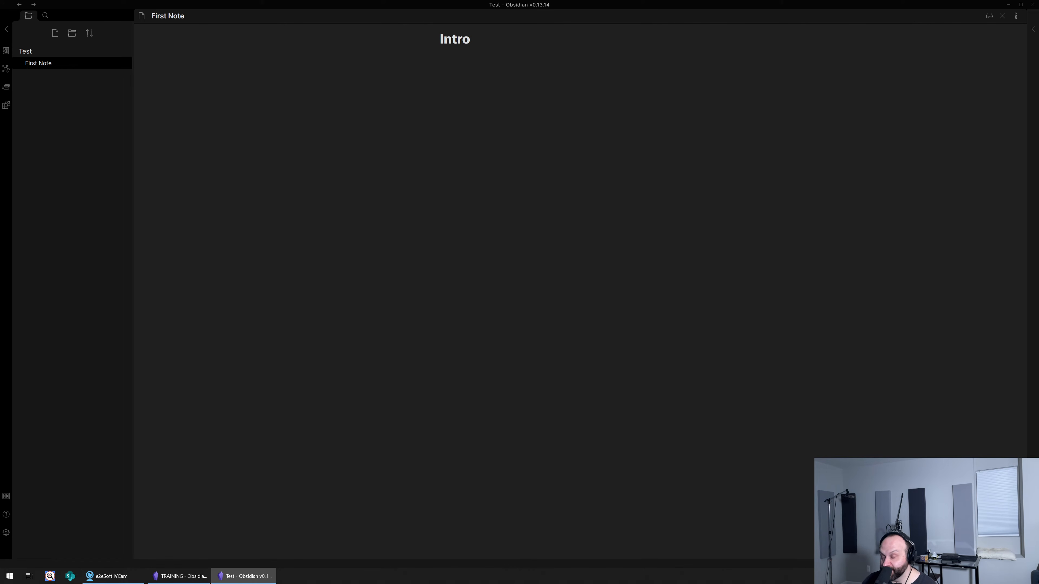
text(This is bold)
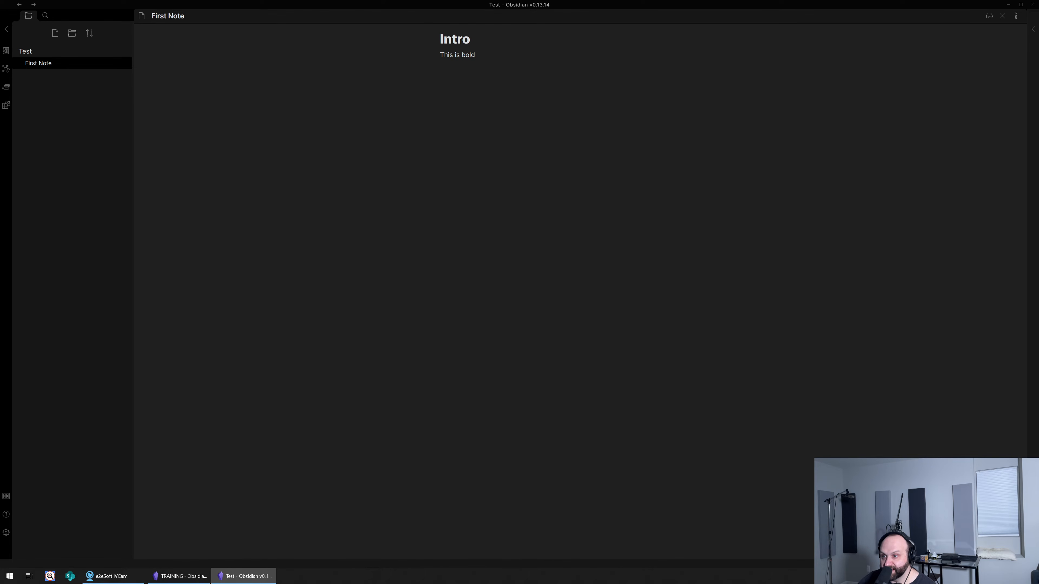
drag(475, 54, 434, 57)
key(ctrl+b)
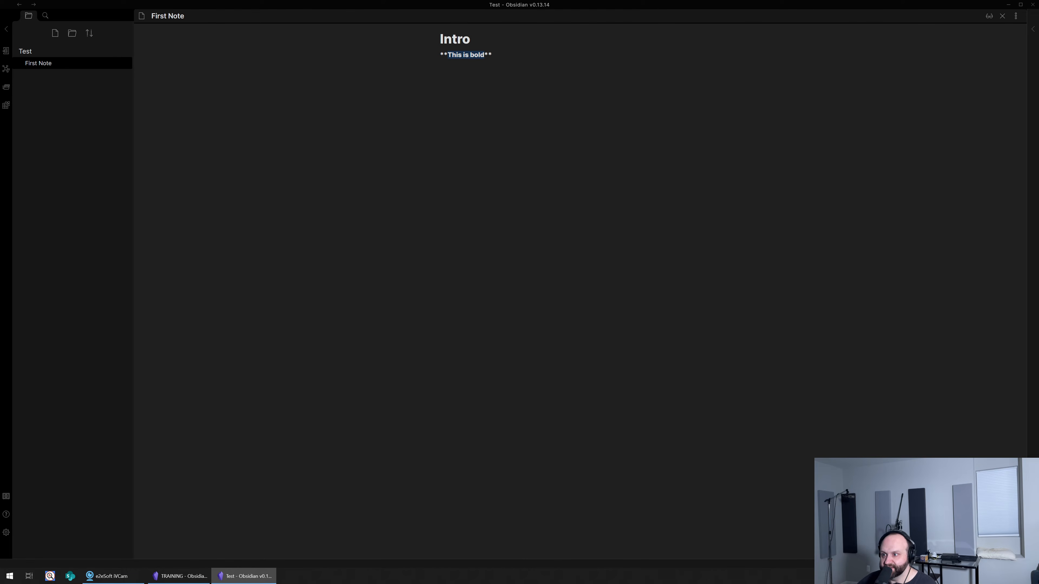
key(End)
key(Return)
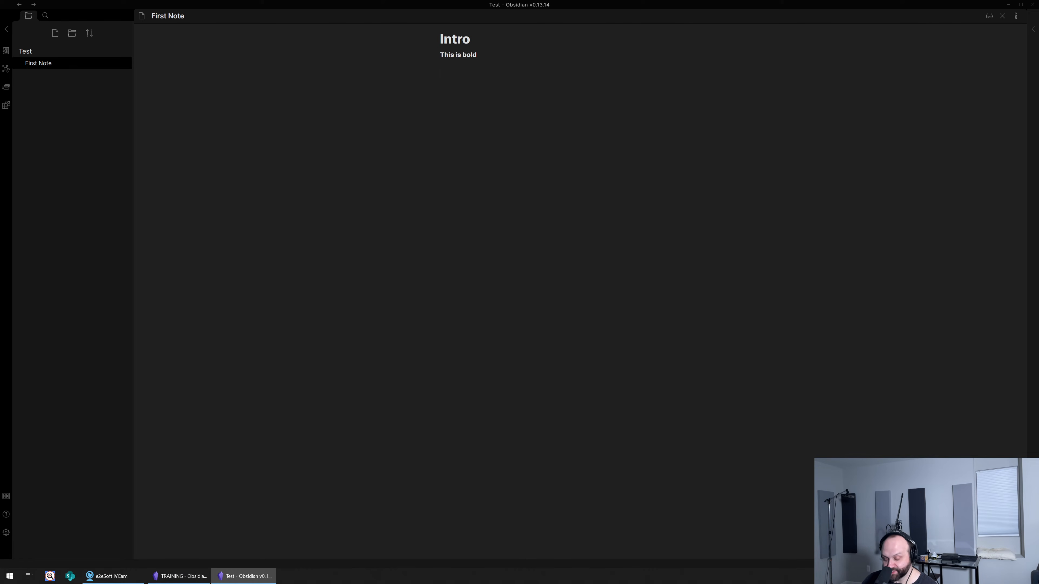
- Add the italic line "*This is italics.*" below the bold line, with the closing asterisk on the same line
text(*This is italics.*)
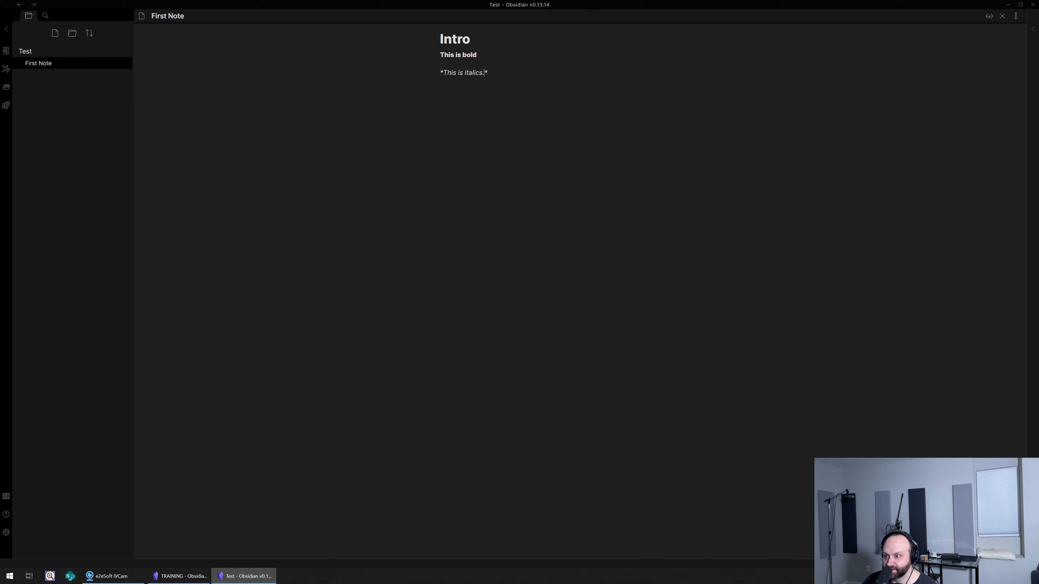
text(.)
key(Return)
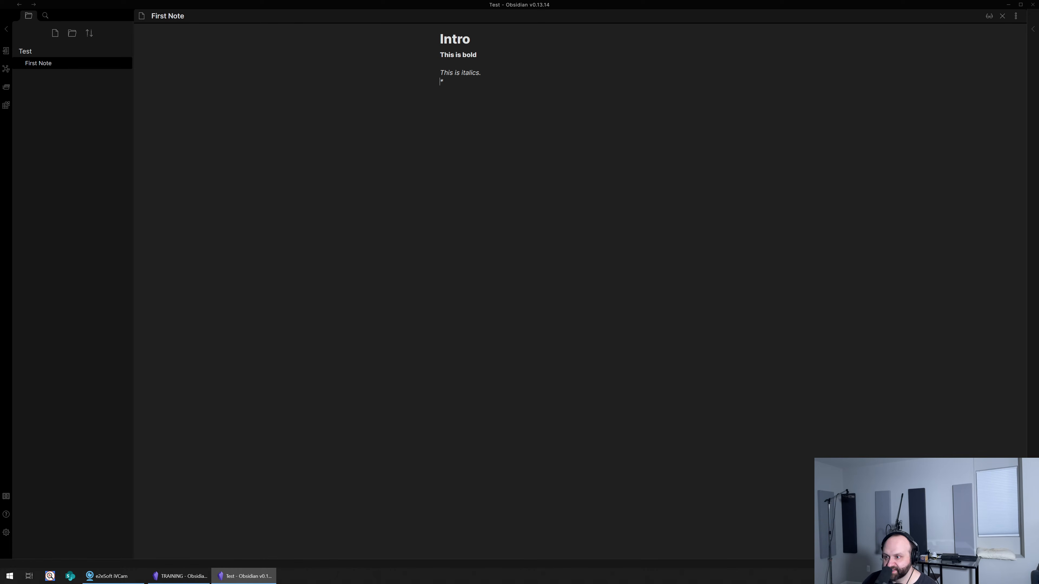
key(BackSpace)
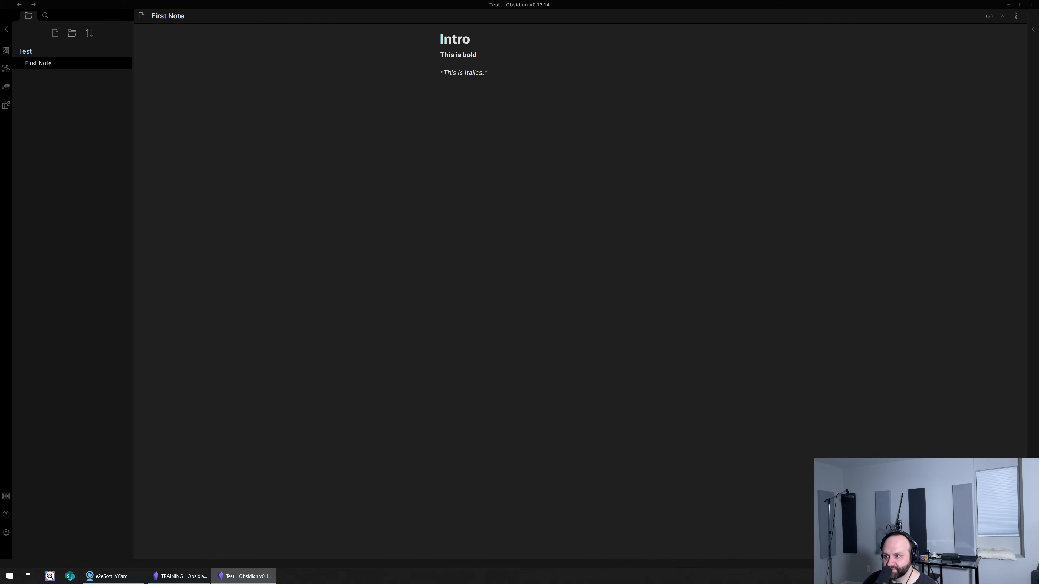
key(End)
key(Return)
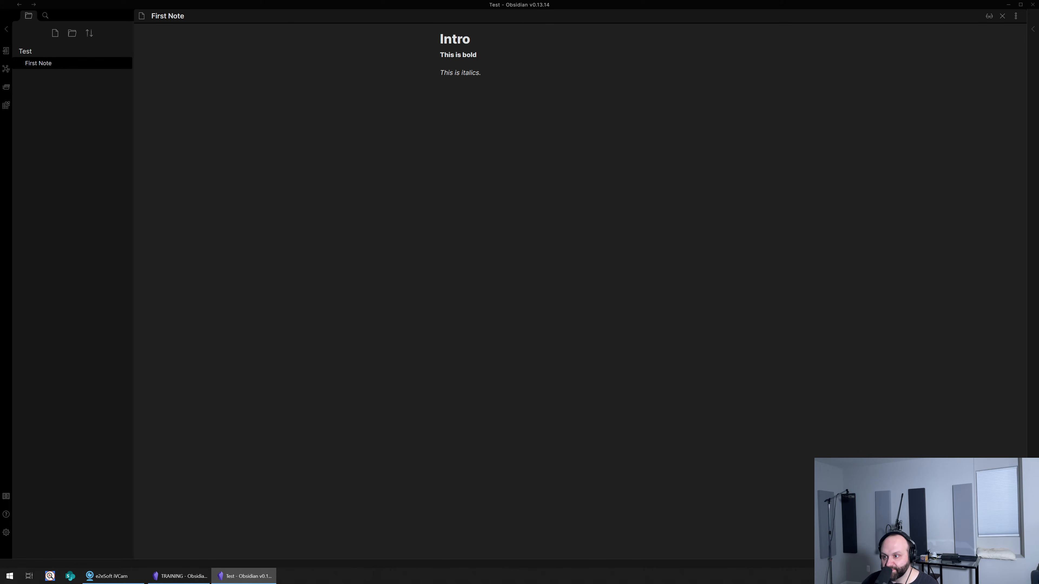
drag(501, 82, 414, 70)
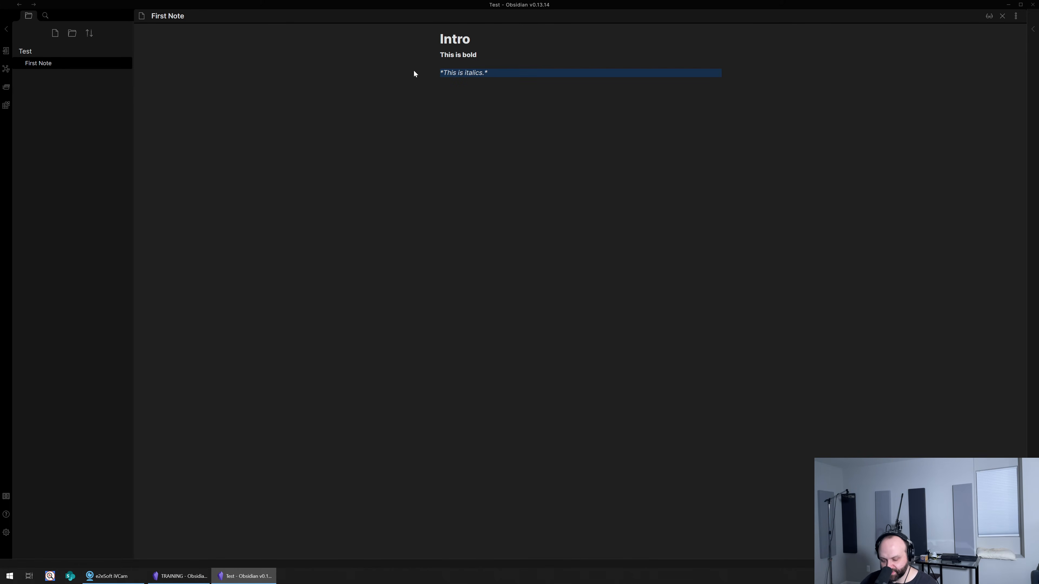
key(shift+Left)
key(shift+Left)
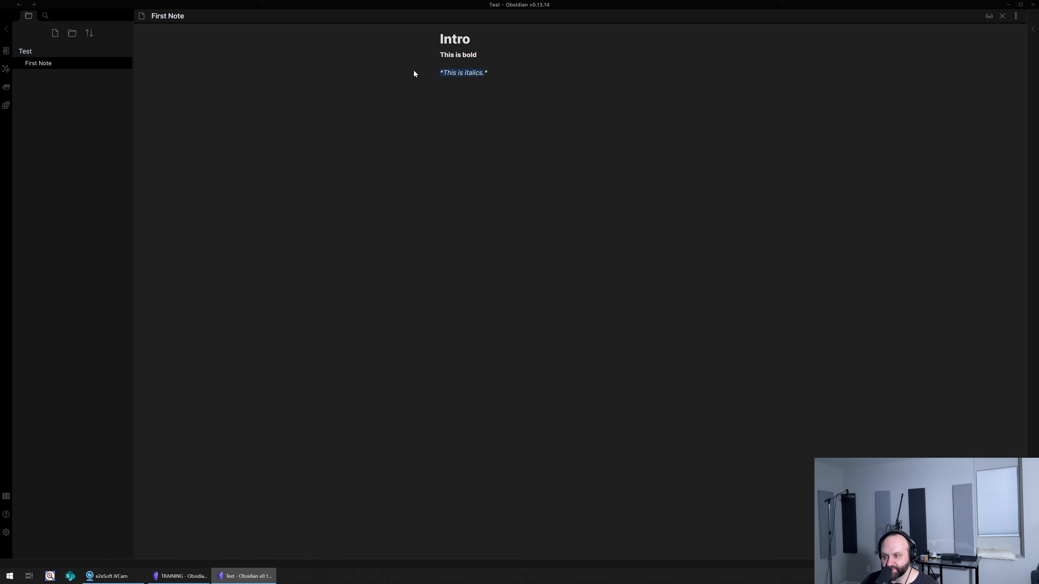
key(Down)
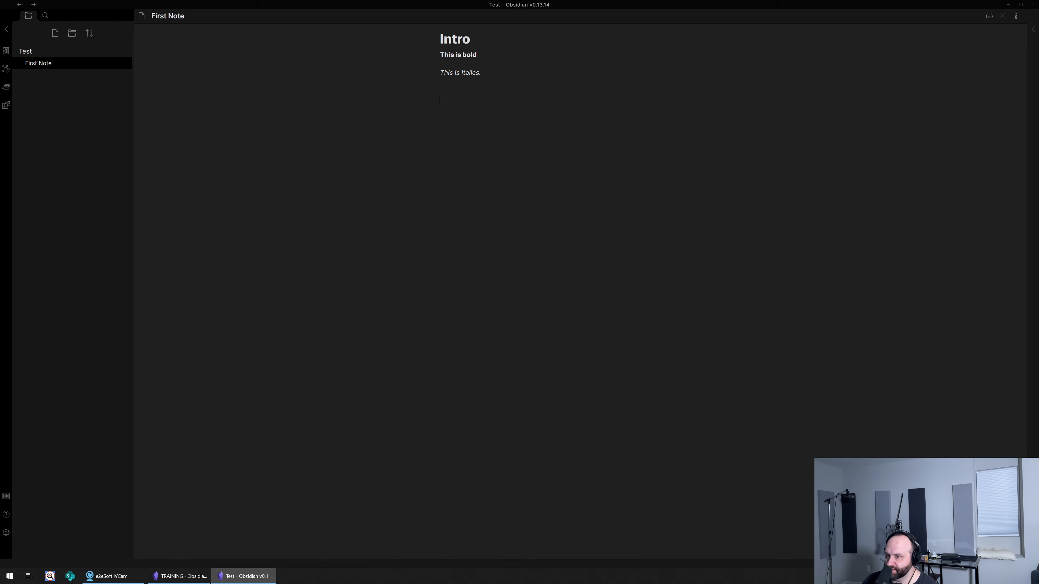
- Write "Here is what I think about Obsidian" below the italic line, with the indented dash item "This is text." under it
text(Here is what I think abou)
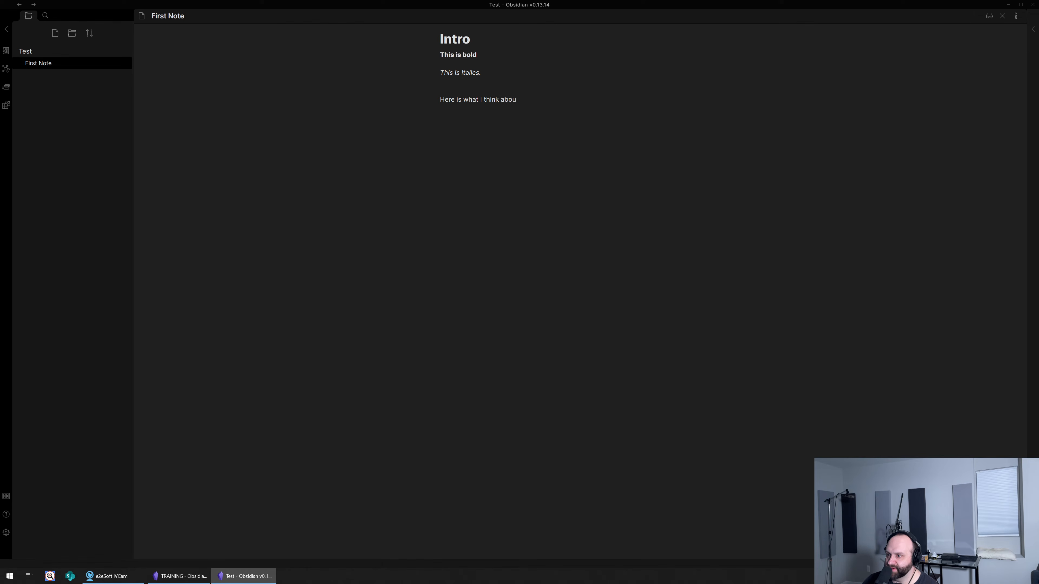
text(t Obsidian)
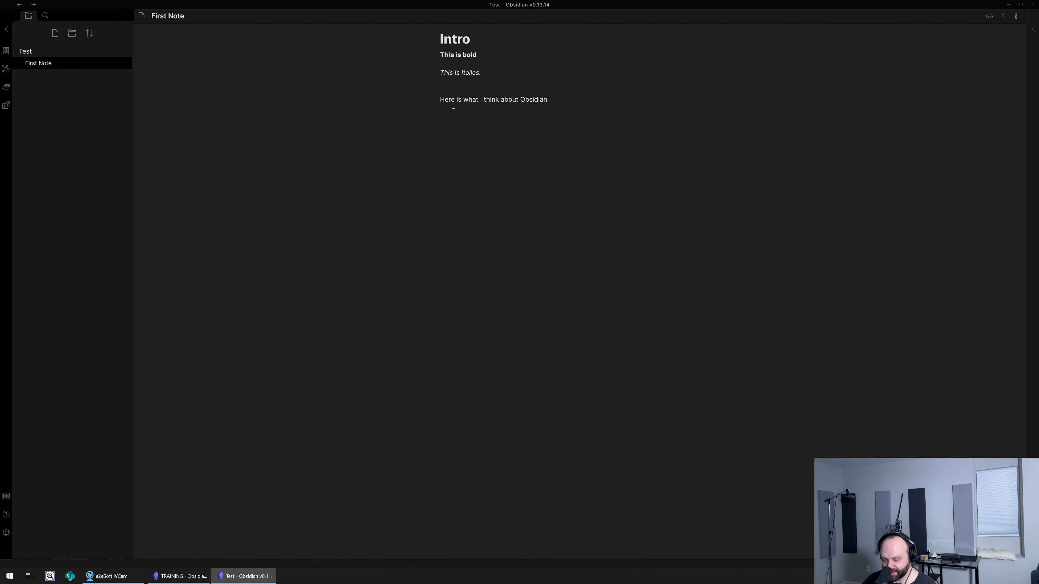
text(Thi)
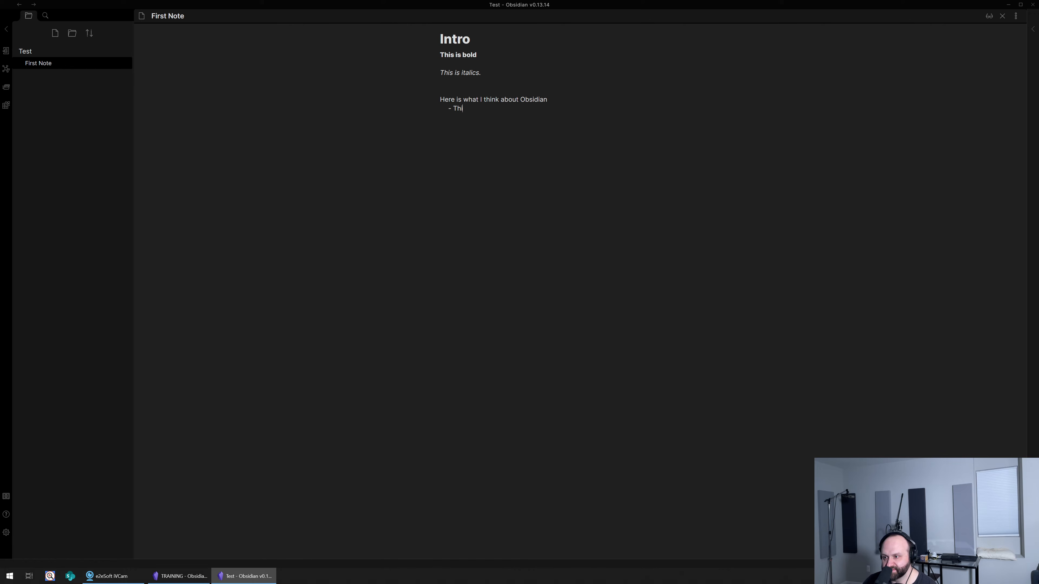
text(s is text.)
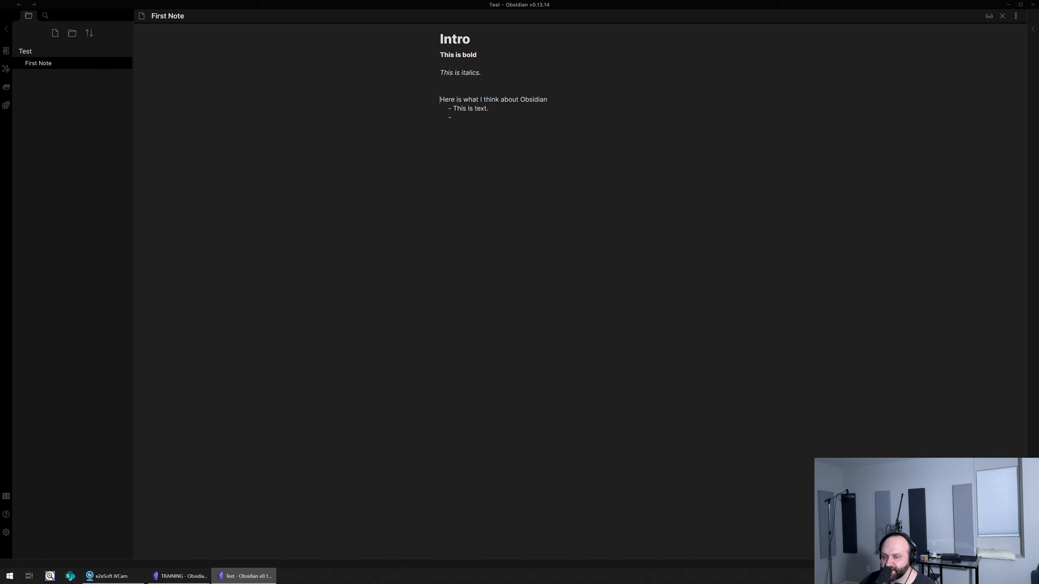
- Turn on Fold indent in the editor settings, and collapse and expand the items under "Here is what I think about Obsidian"
click(6, 532)
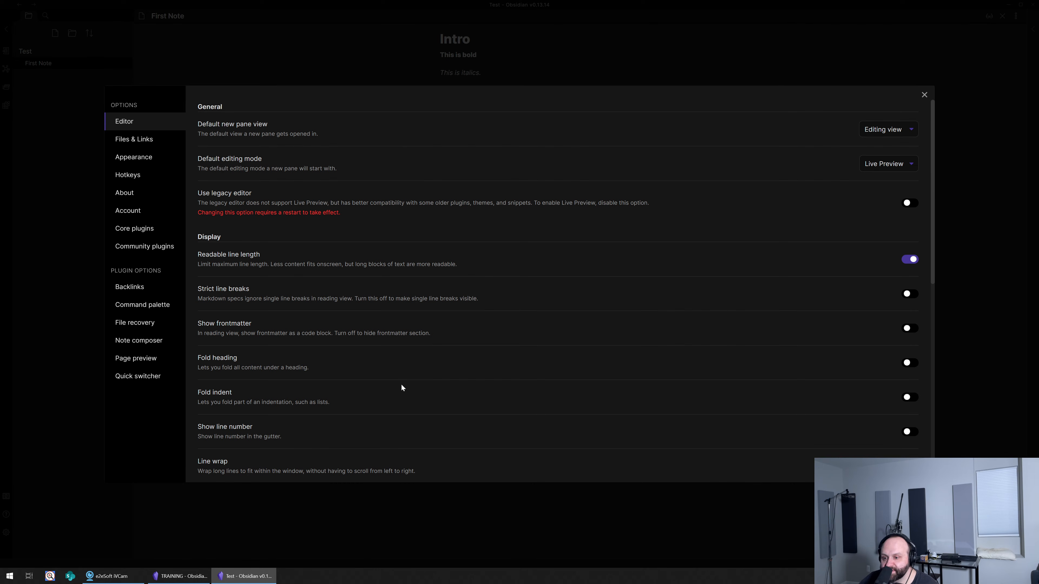
scroll(349, 407, down, 3)
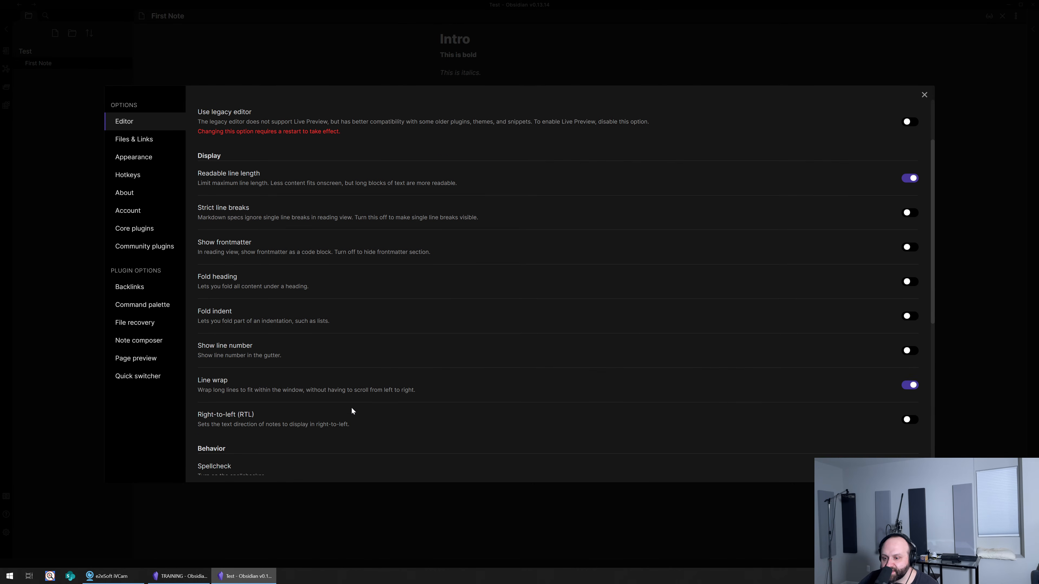
scroll(352, 407, up, 2)
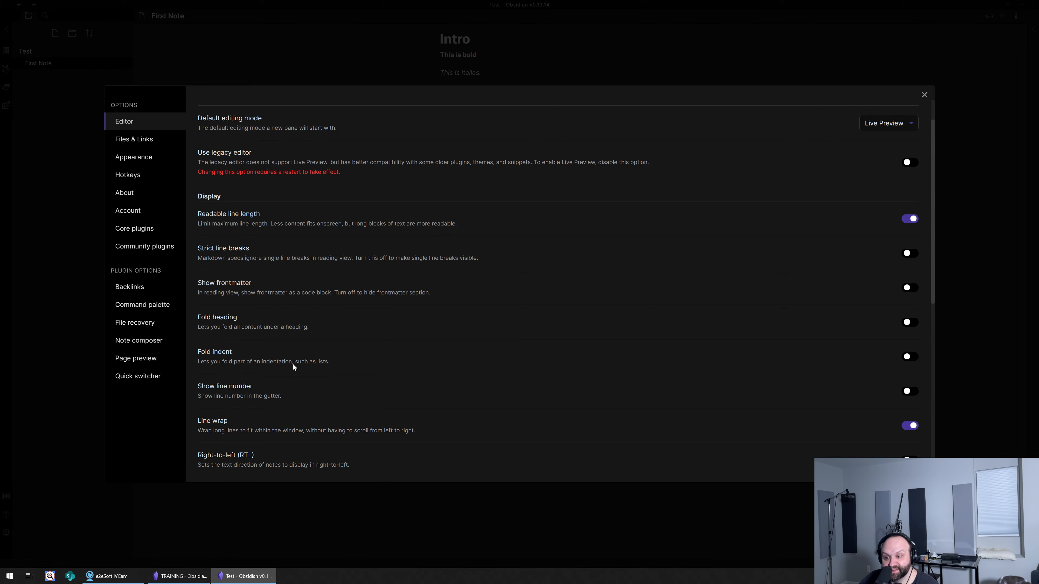
click(909, 356)
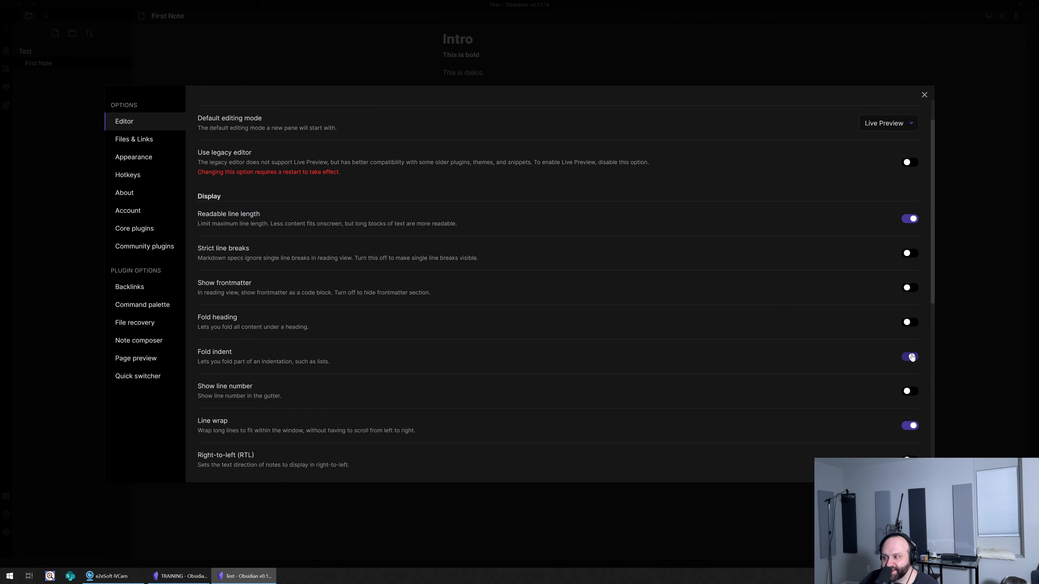
click(924, 95)
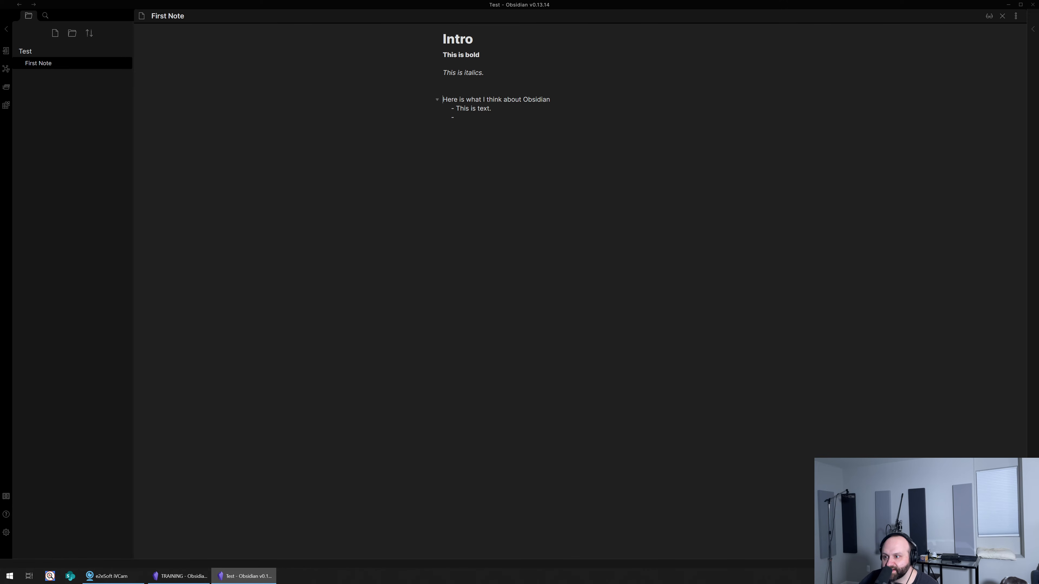
click(437, 99)
click(437, 99)
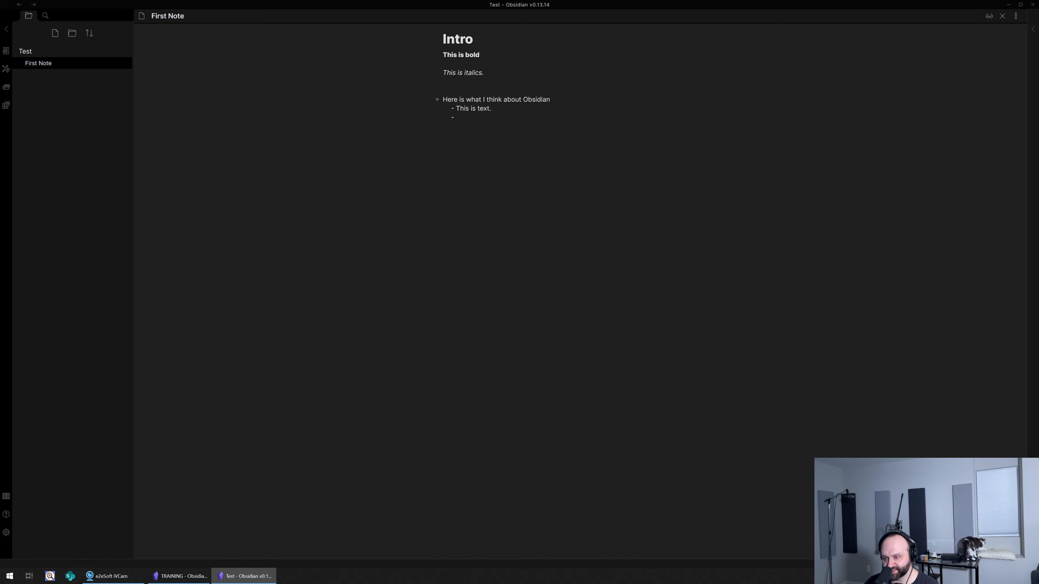
- Add the indented dash items "This is more test" and "Last line", and fold and unfold the list
text(This is mor)
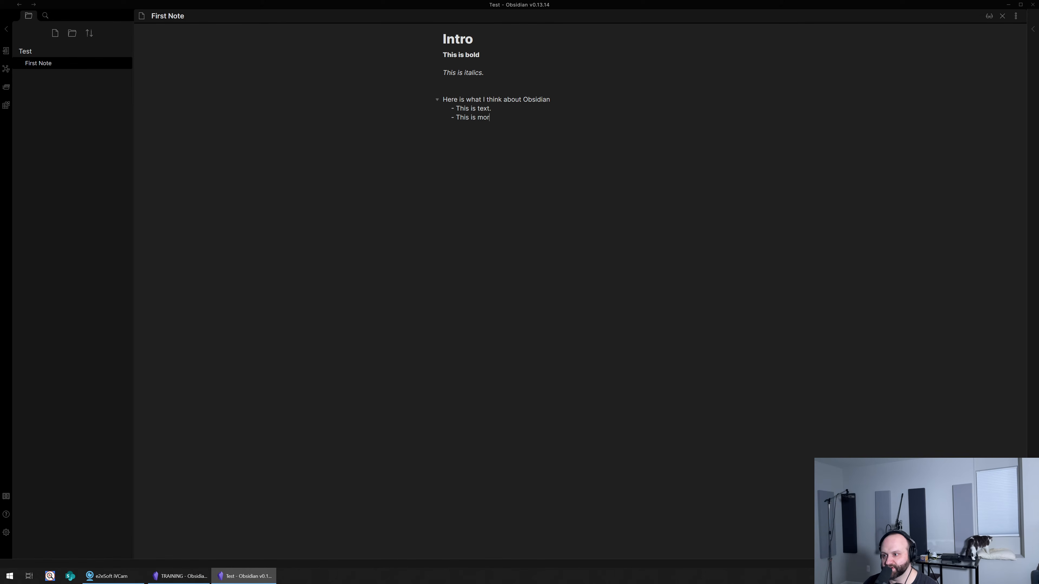
text(e test - )
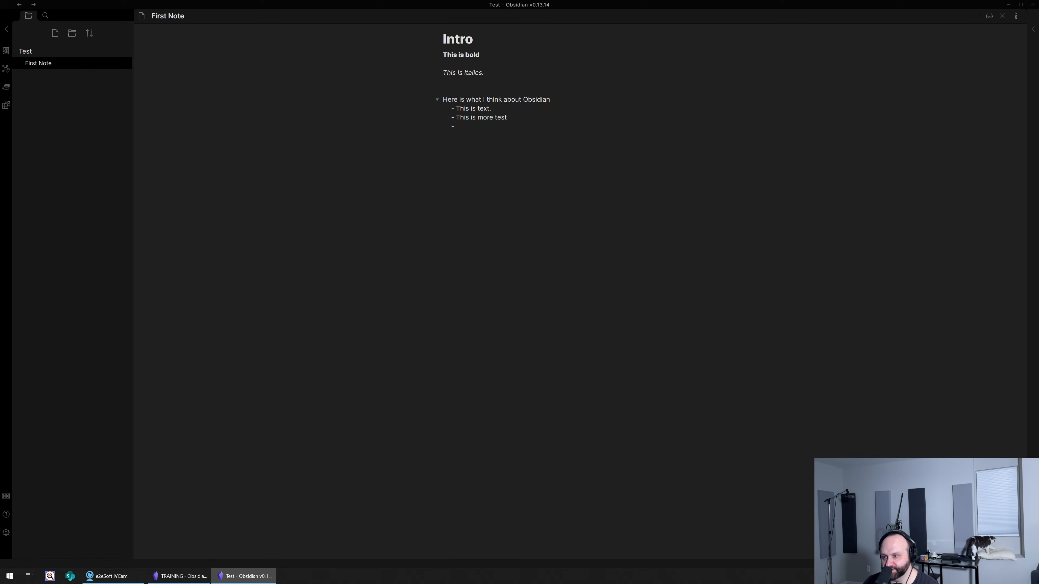
text(Last line)
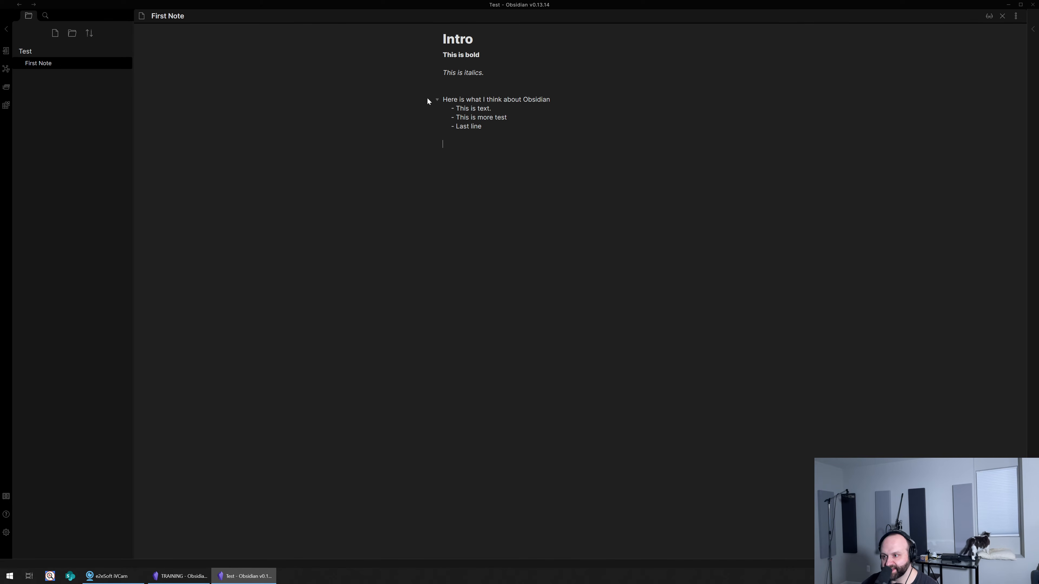
click(436, 99)
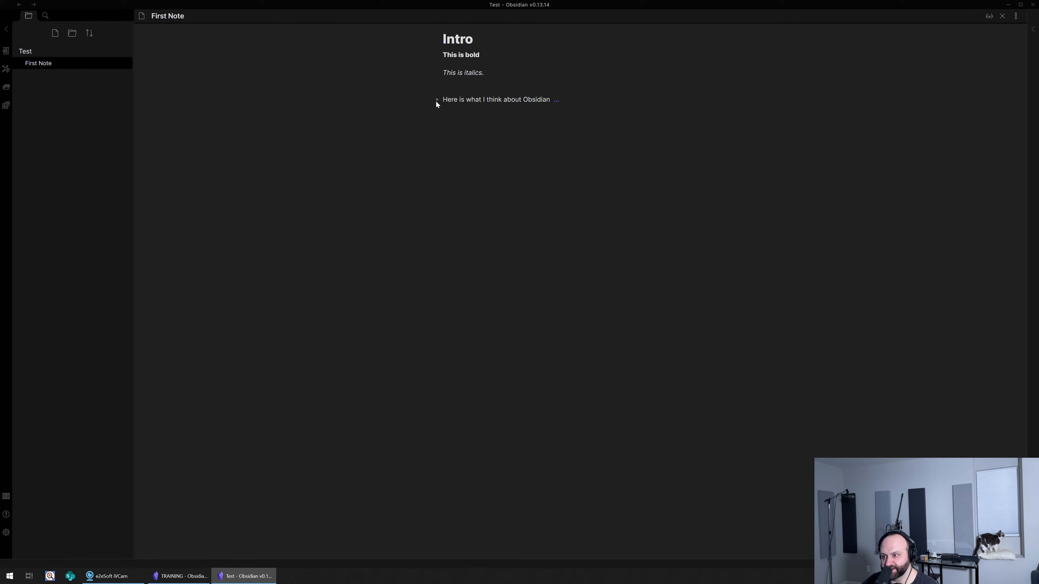
click(556, 100)
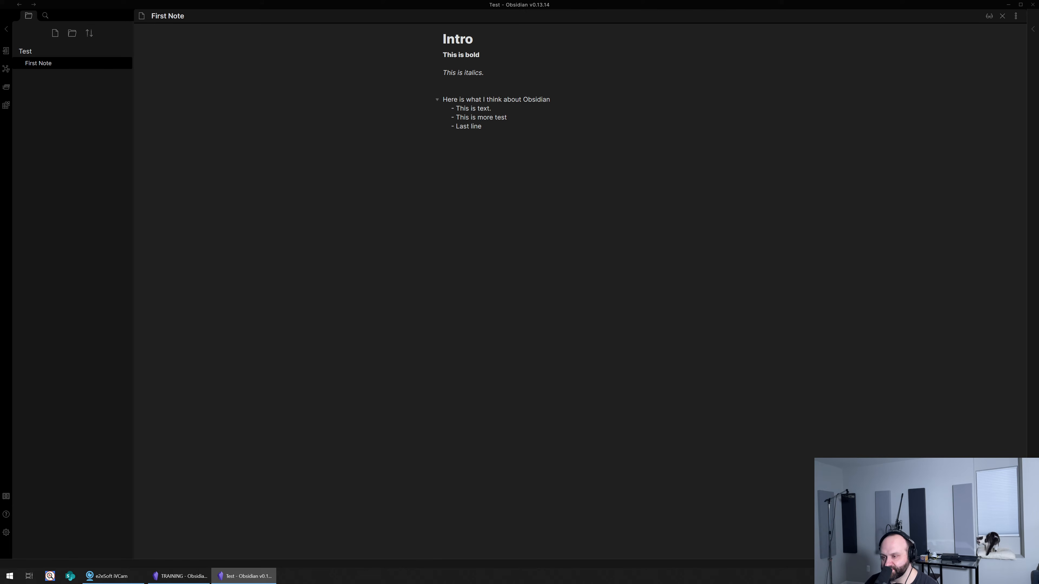
- Add a numbered list below the dash items with the entries "First line" and "Second line", and end the list
key(Return)
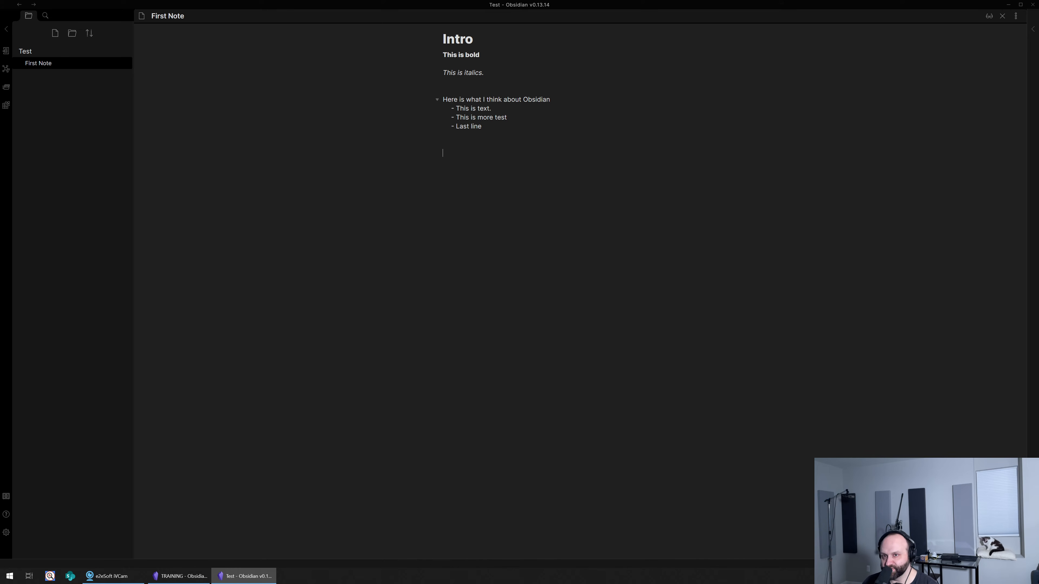
text(1)
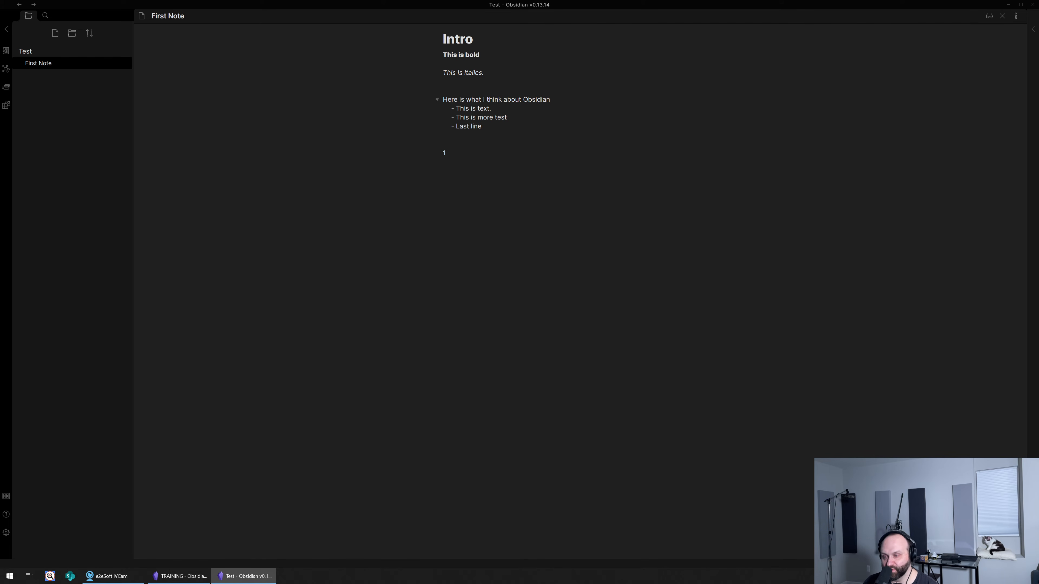
text(.)
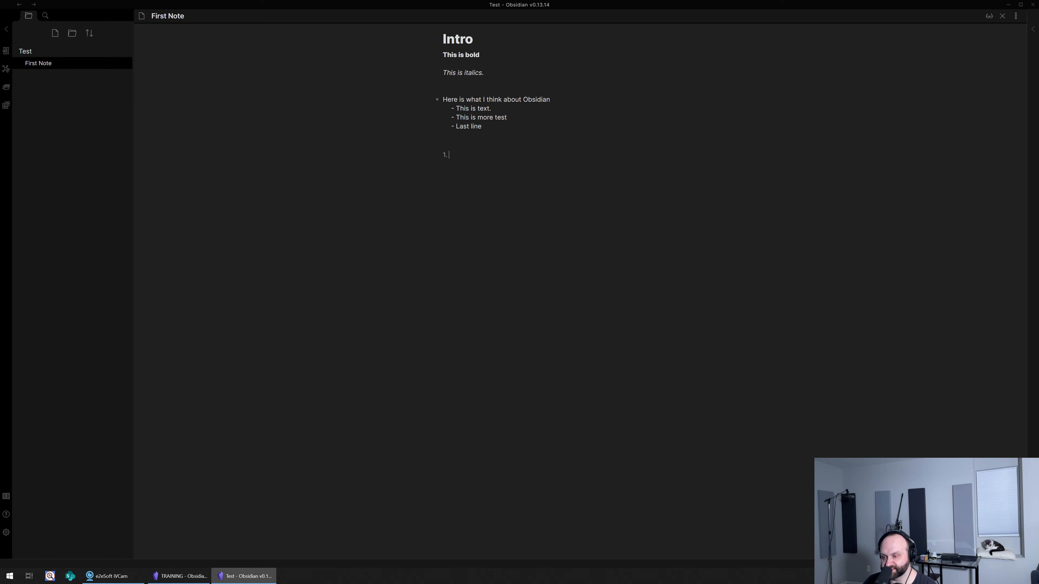
text(First line)
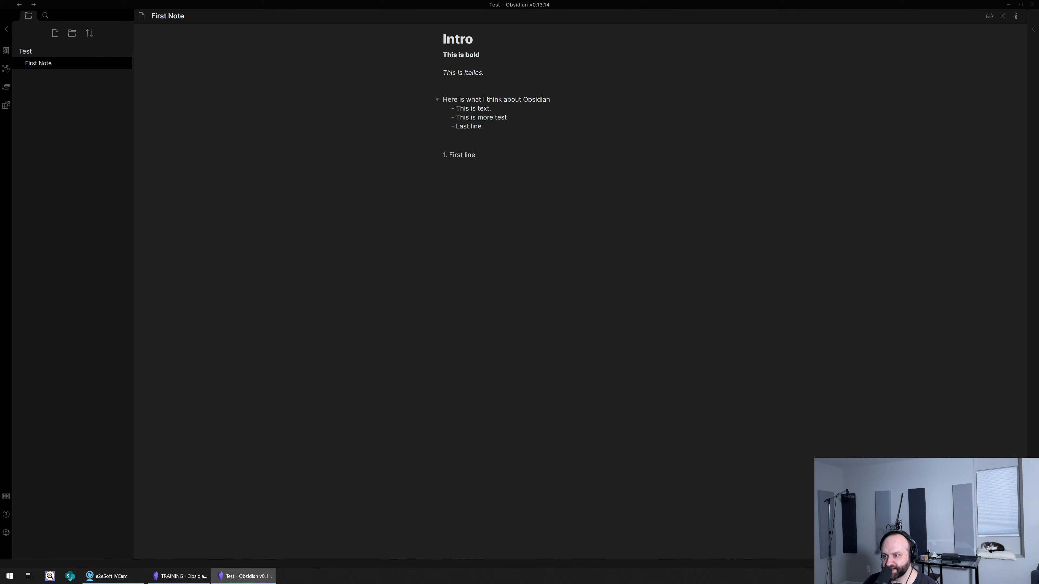
key(Return)
text(Sedon li)
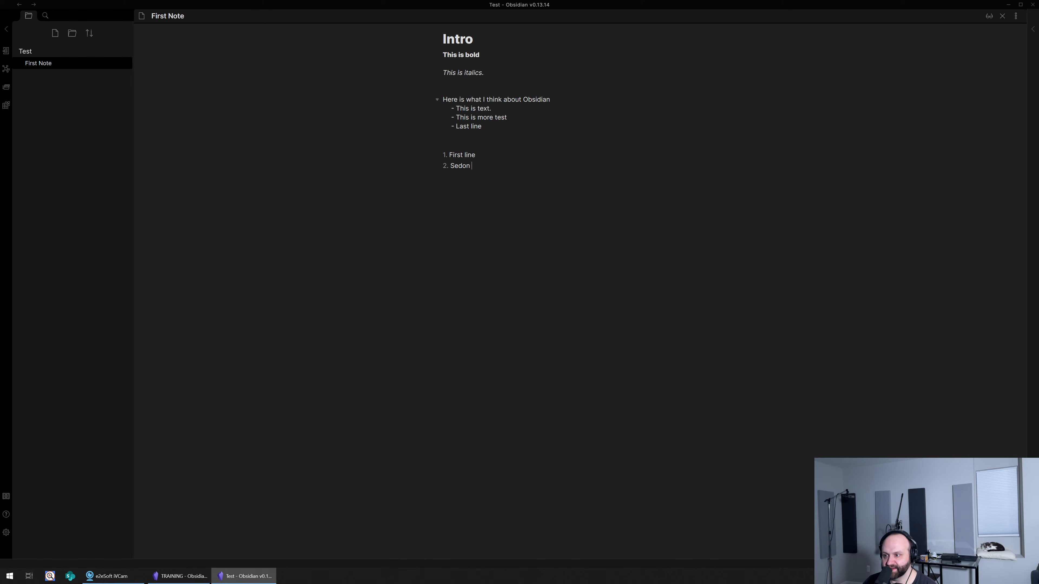
key(BackSpace)
key(BackSpace)
key(BackSpace)
key(BackSpace)
key(BackSpace)
text(cond line)
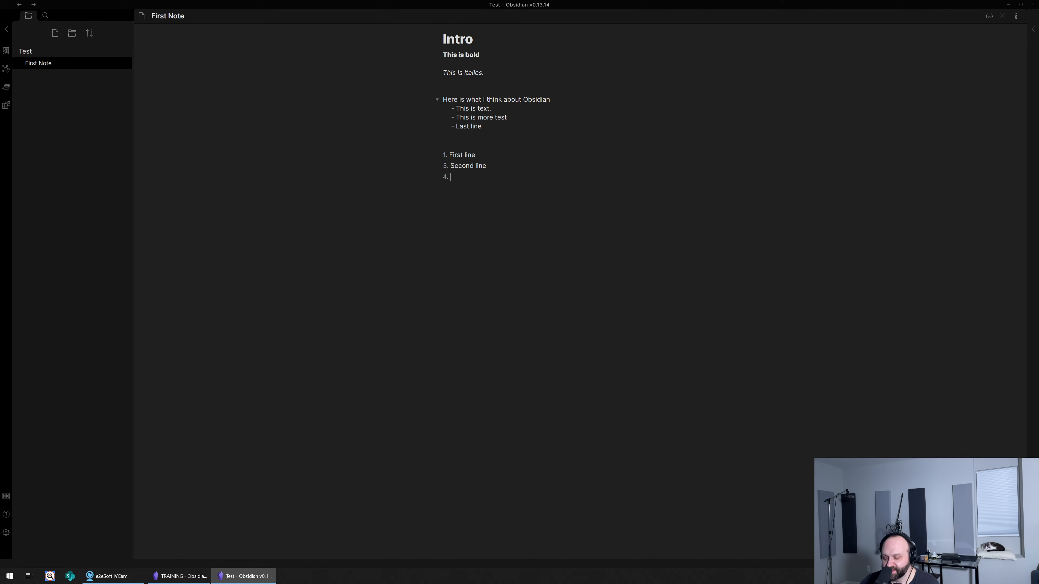
key(Return)
key(Return)
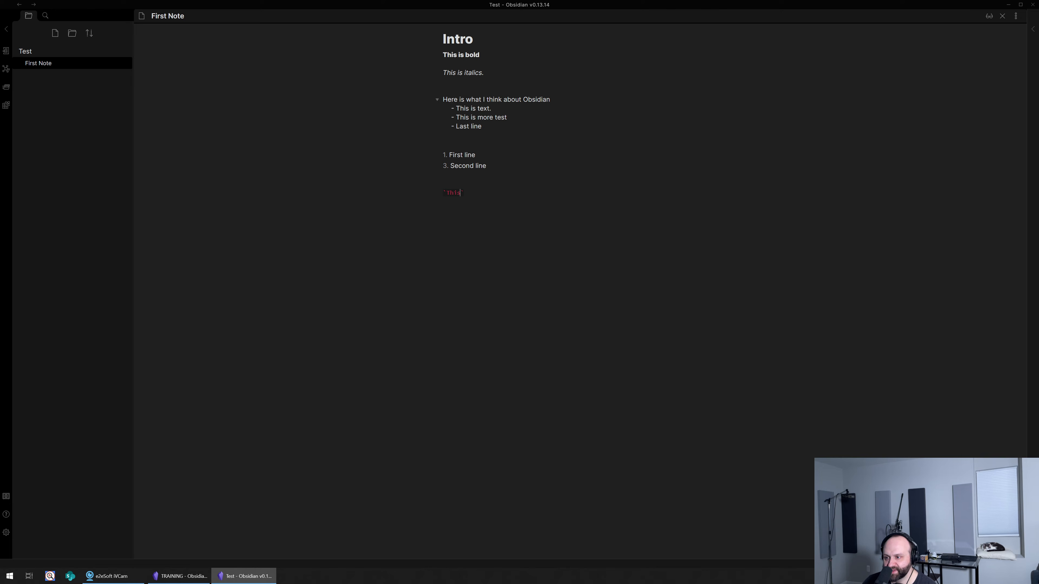
- Write the inline code line "This is some nice-looking text. Lets type a little bit more til it goes to the next line." below the numbered list
text(some nice)
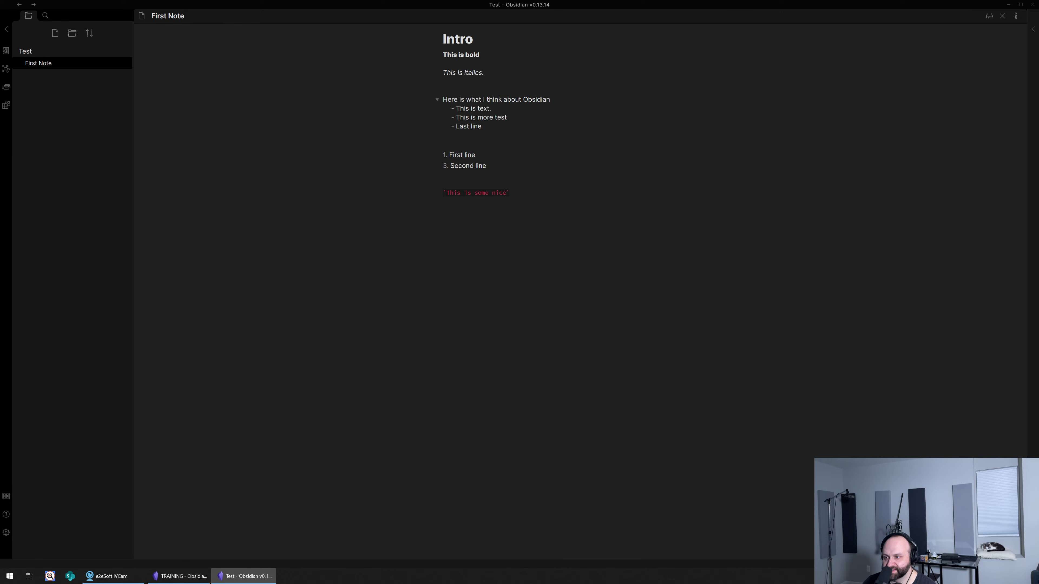
text(-looking texxt)
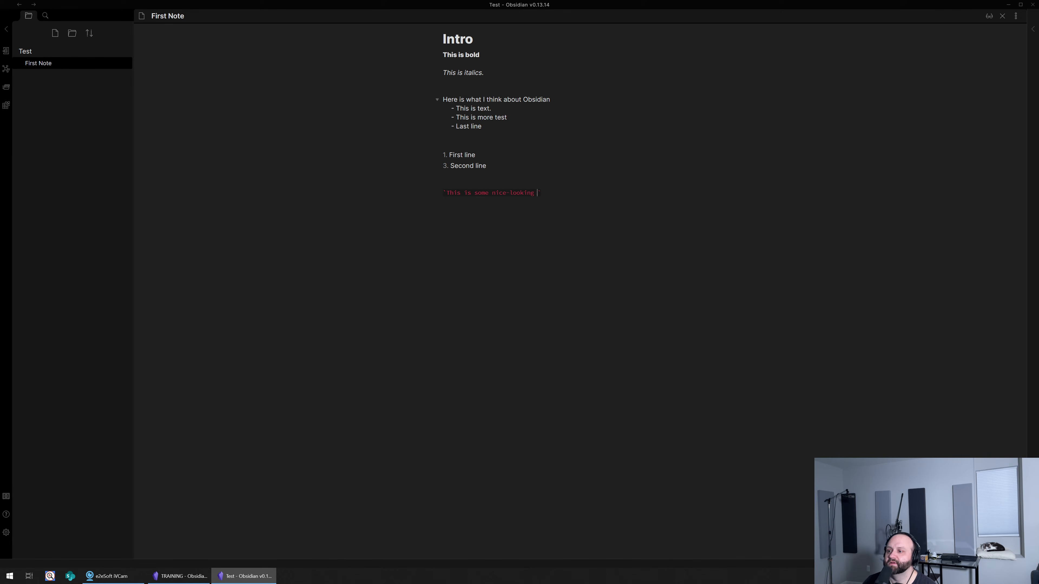
key(BackSpace)
text(t. Lets type a li)
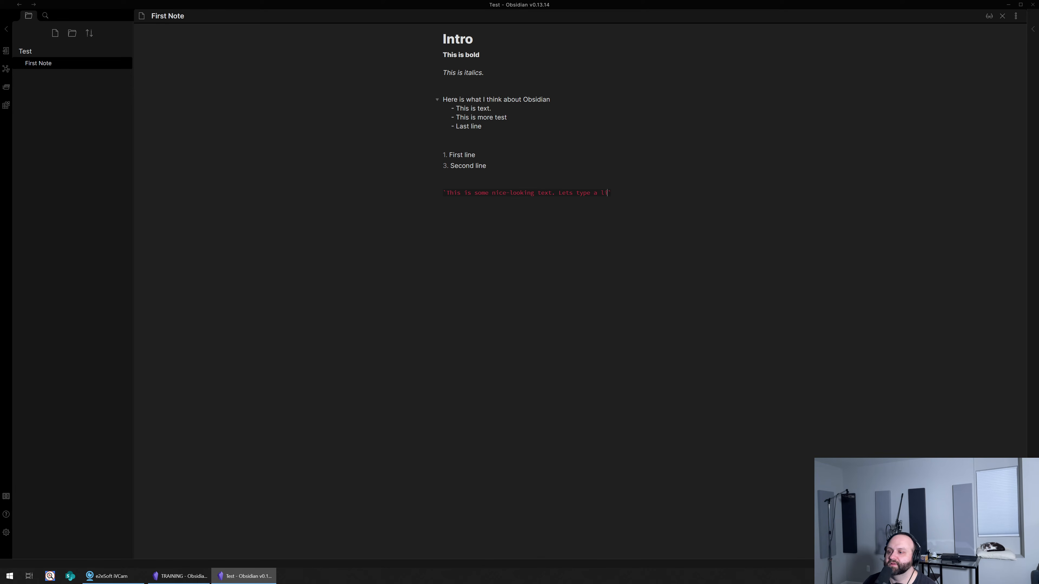
text(ttle bit more til it goes to the next line.)
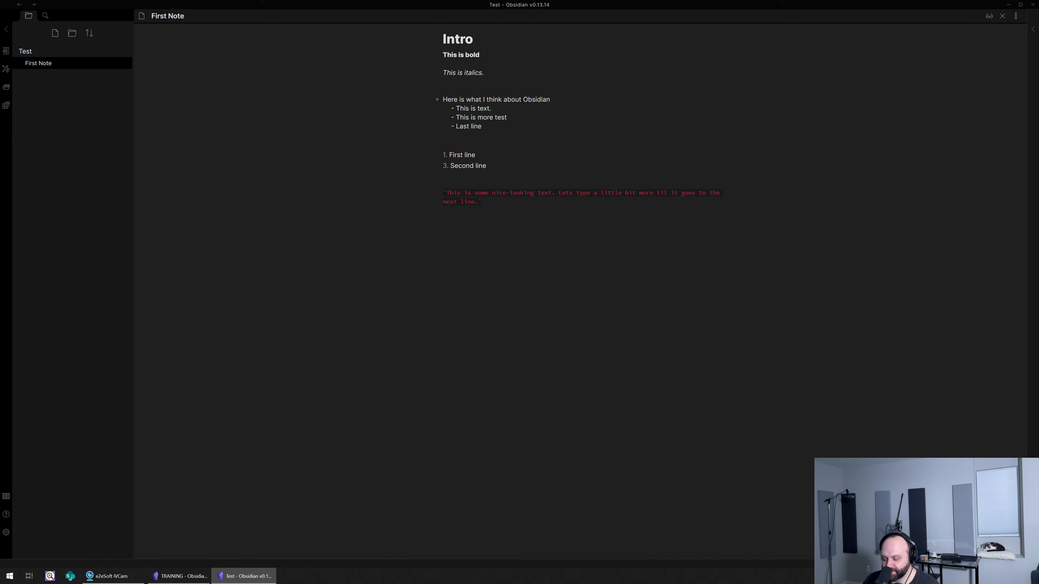
key(Return)
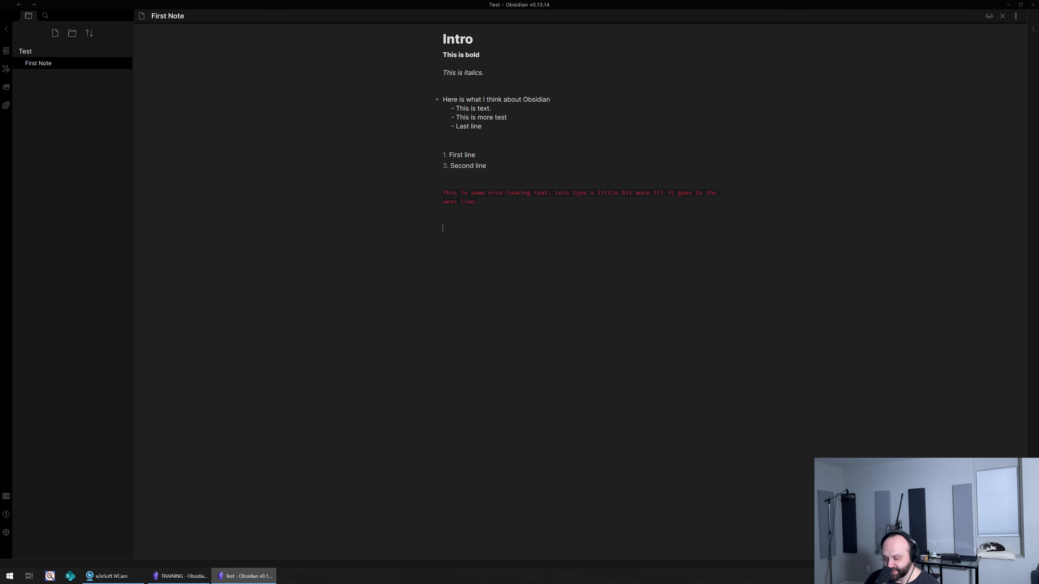
- Insert the internal link "[[Second Note]]" on its own line below the inline code text
text([[)
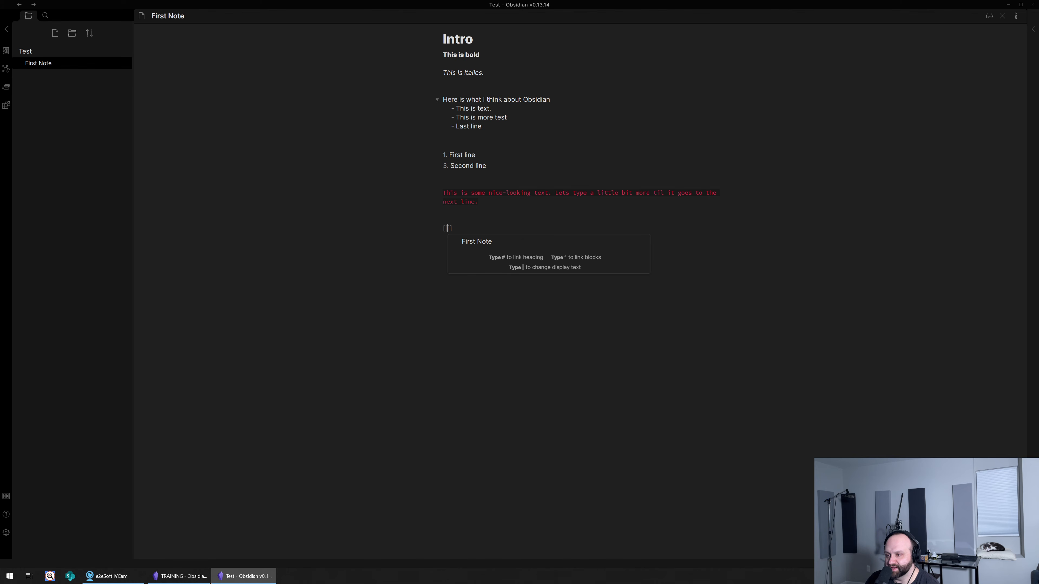
text(Second Note)
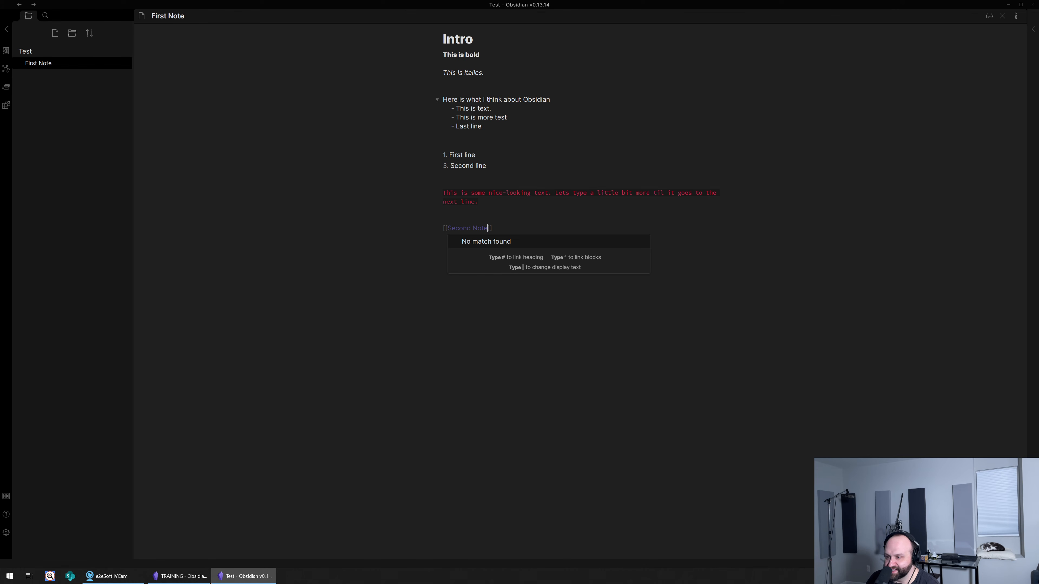
key(Return)
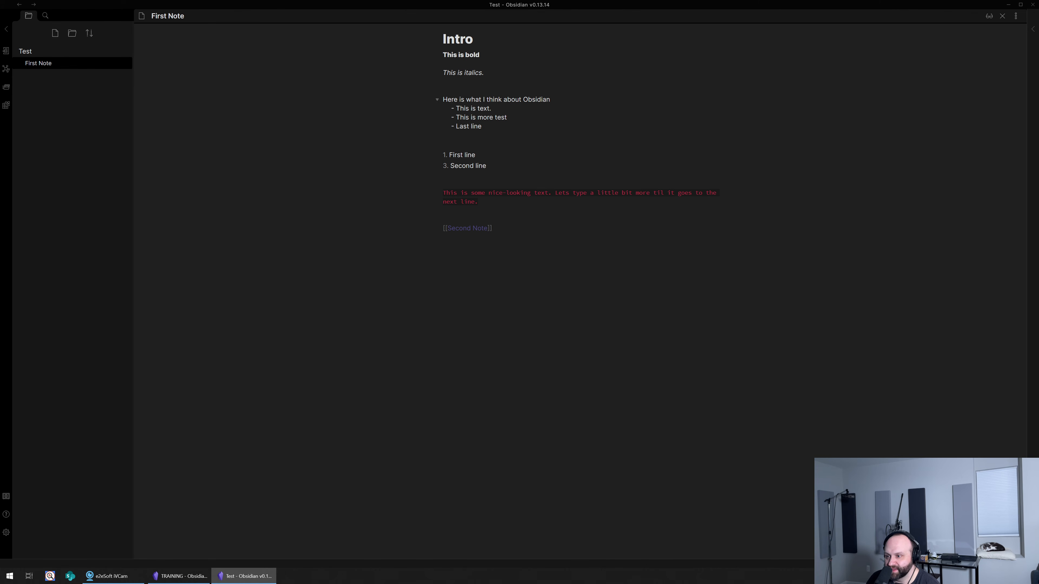
key(Return)
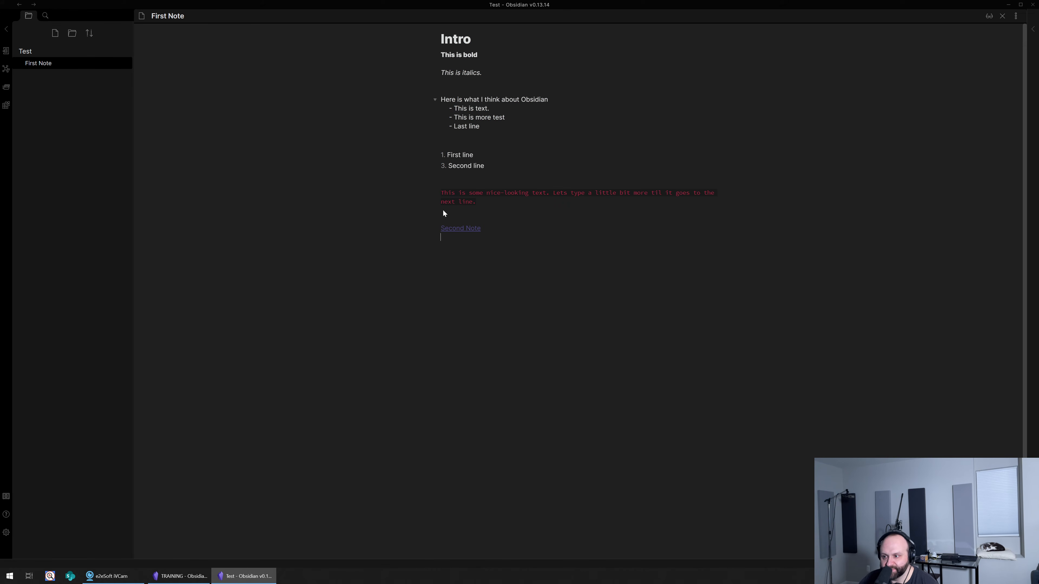
- Create Second Note from its link and write "This is my new note." with "This is the first note that I've linked to." below it
mouse_move(457, 229)
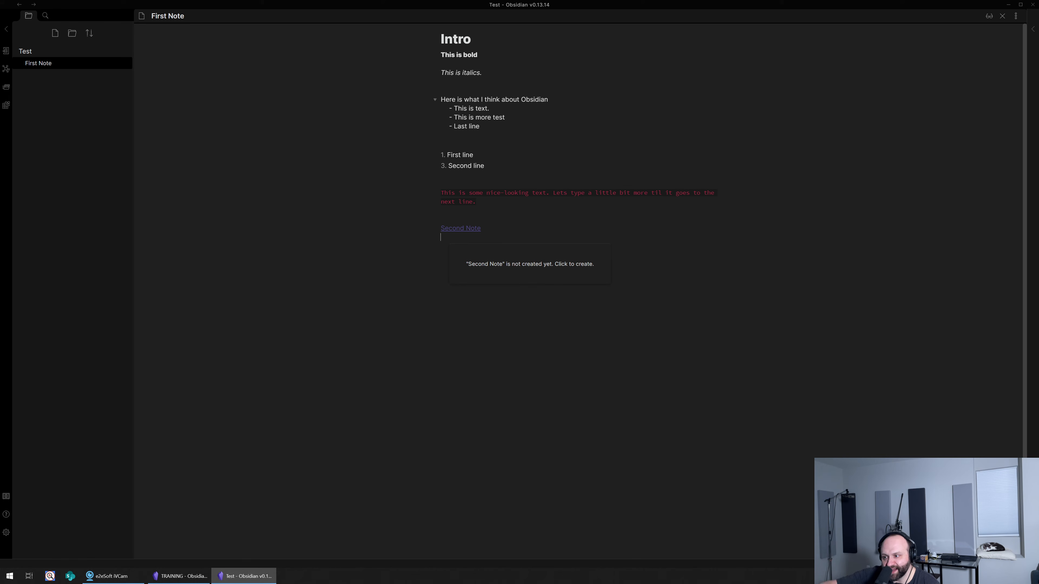
click(456, 228)
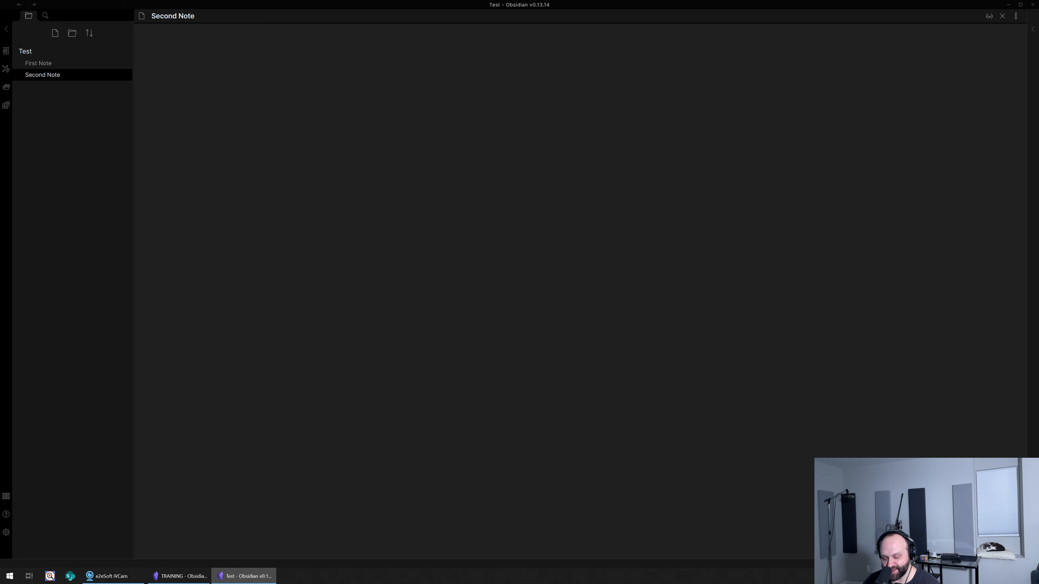
text(This is my new note)
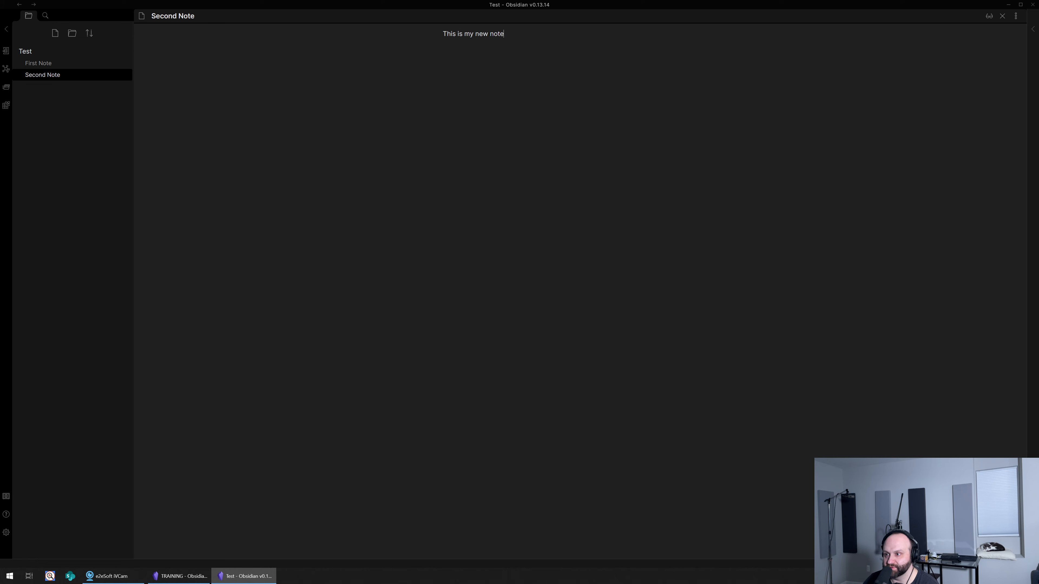
text(.  This is the fi)
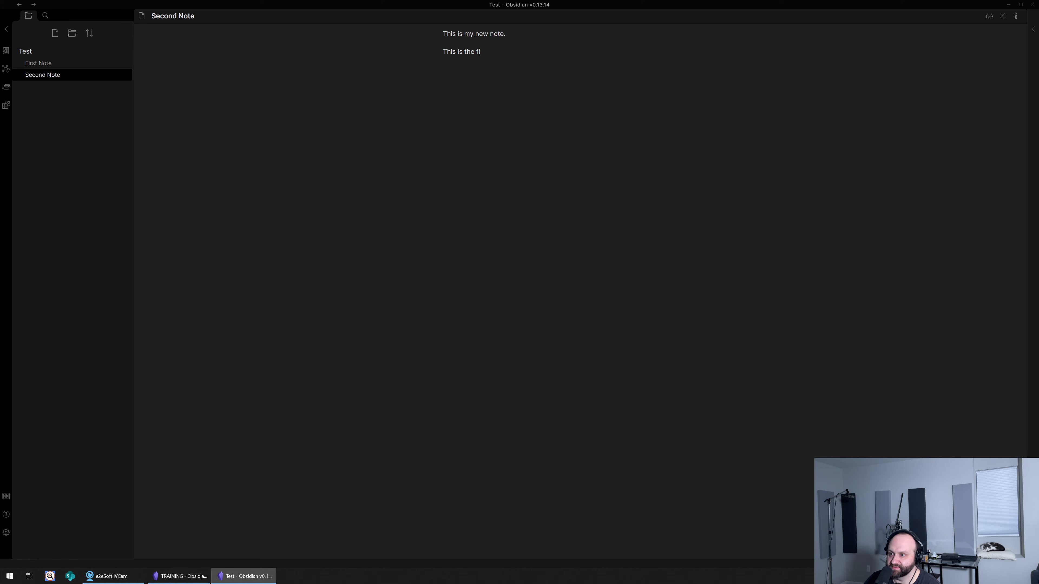
text(rst note that I've linke)
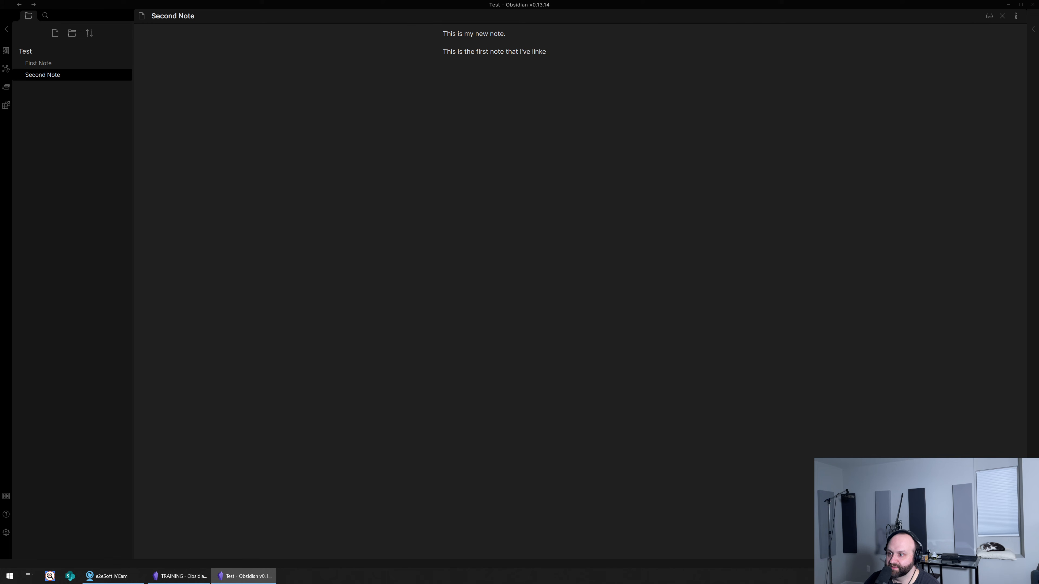
text(d to.)
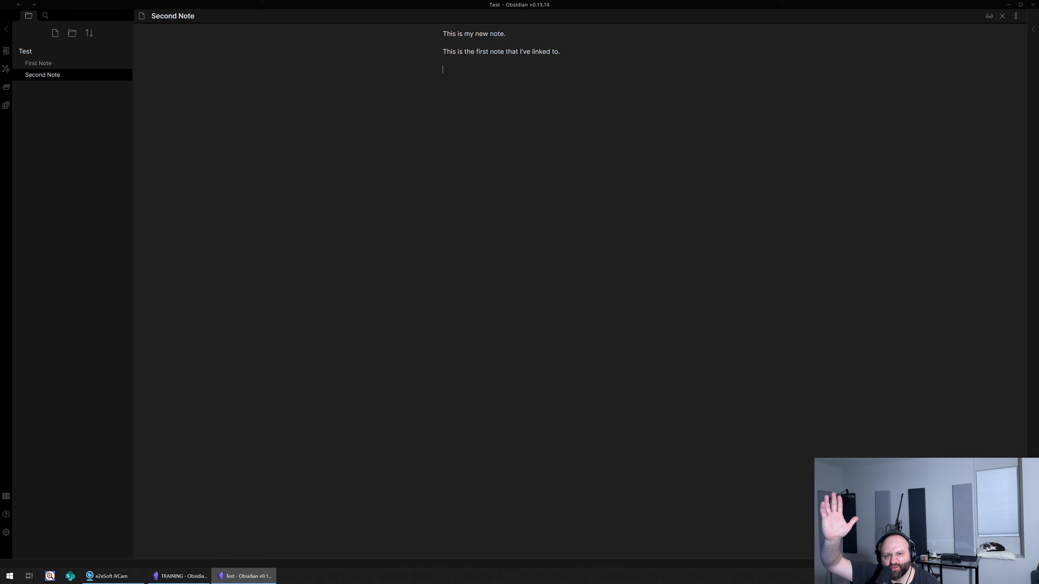
- Insert an internal link to First Note below the text in Second Note, and follow the links to First Note and back
text([[)
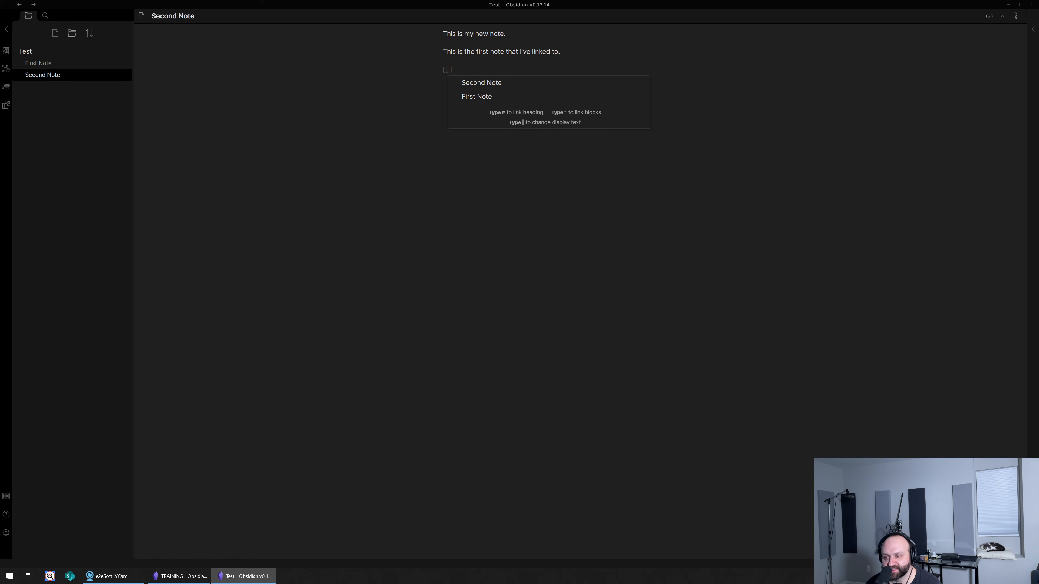
key(Down)
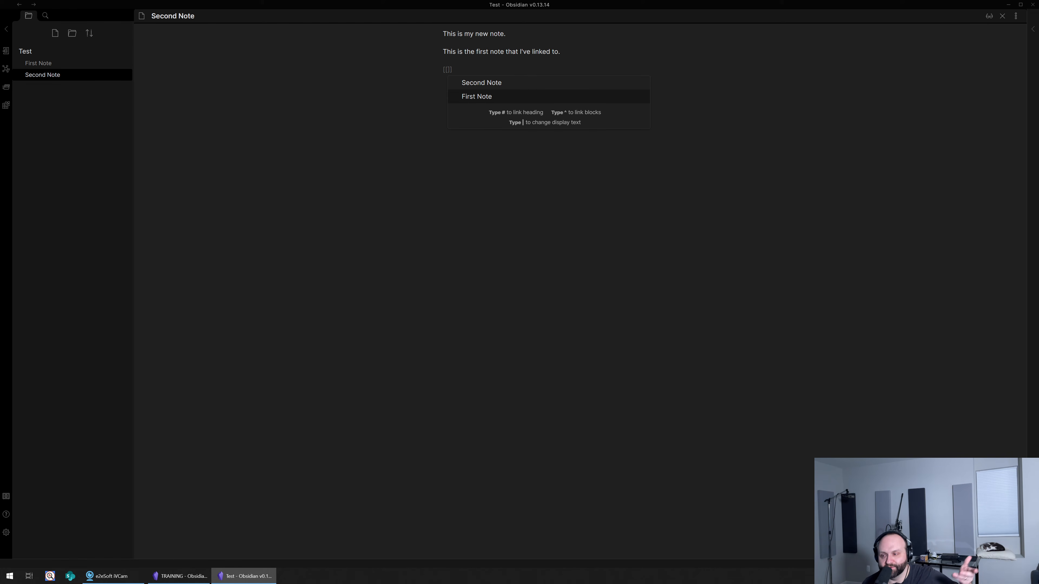
key(Up)
key(Down)
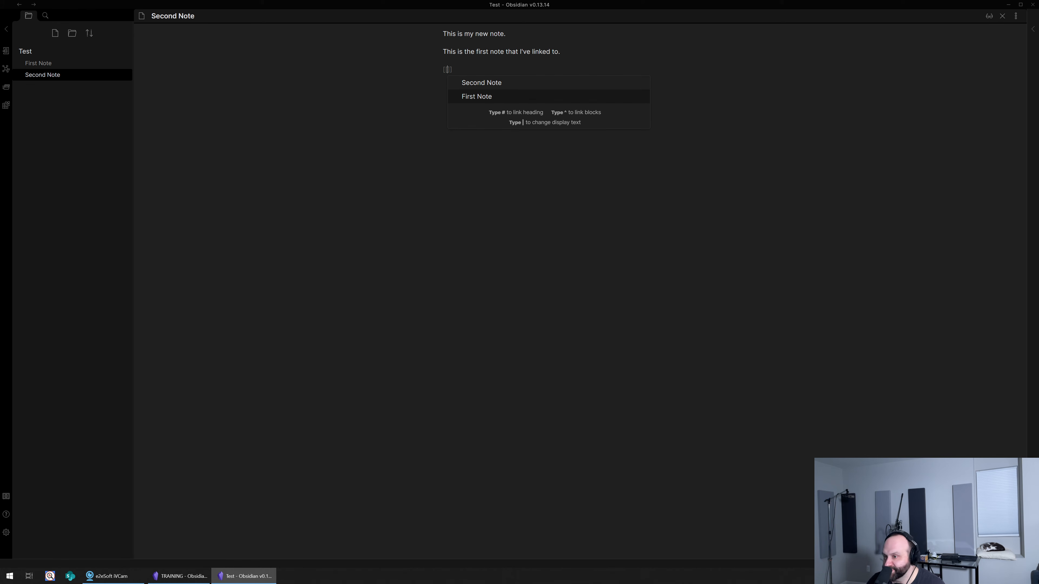
key(Return)
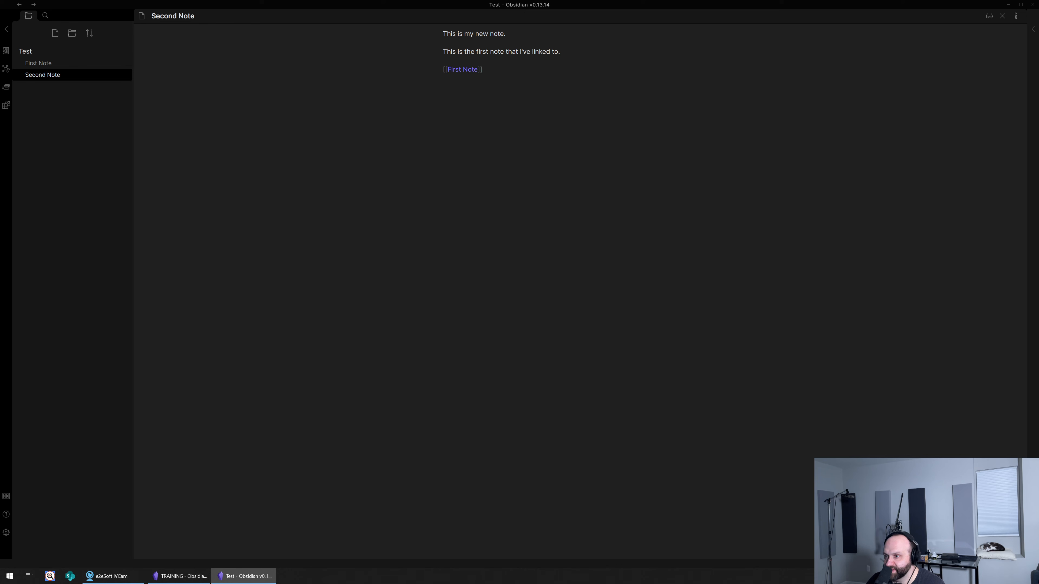
key(Return)
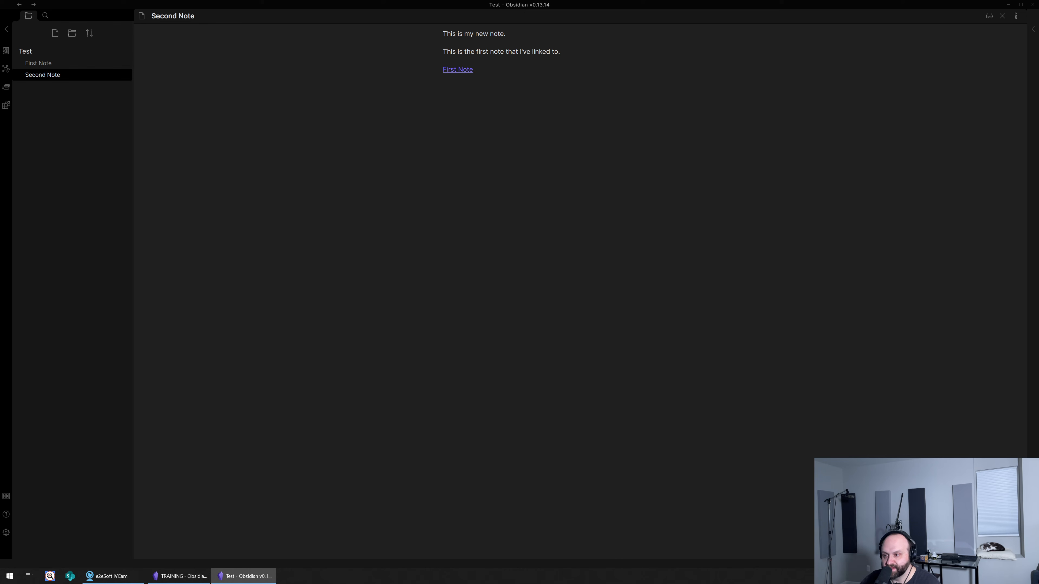
click(457, 69)
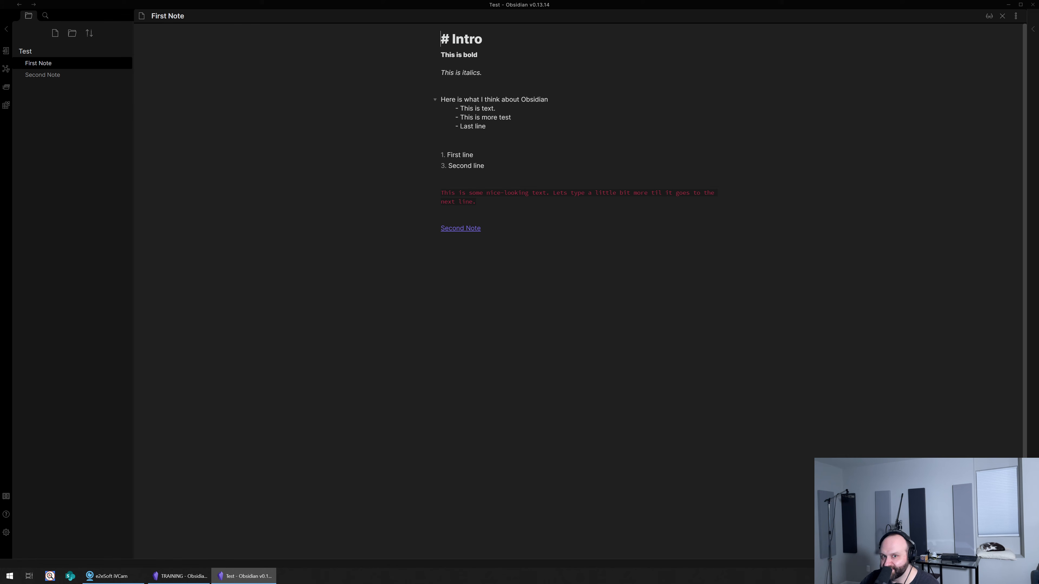
click(460, 228)
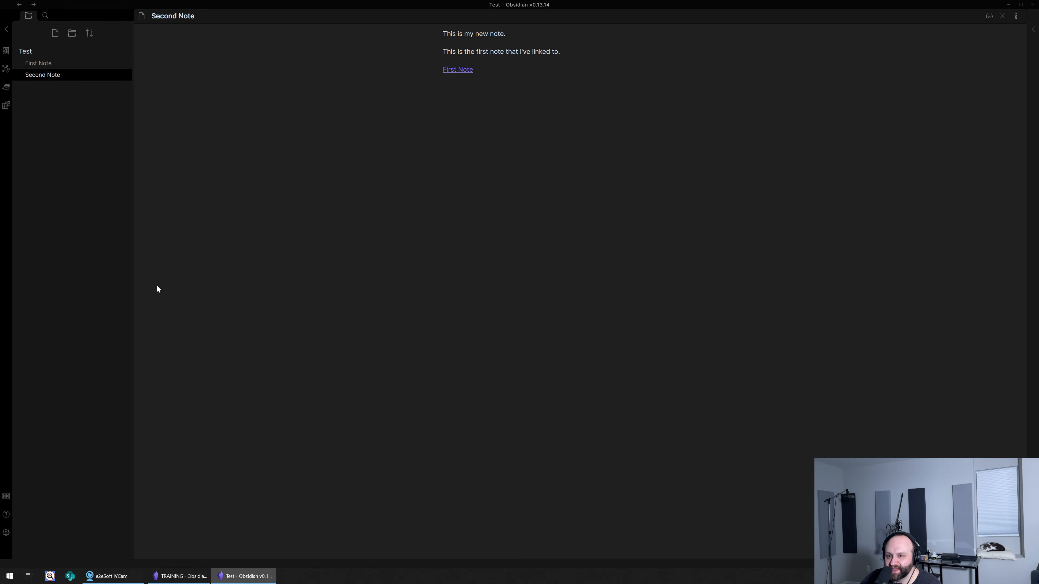
- Open the graph view of the vault and move the Second Note node to see how the linked notes follow
click(5, 69)
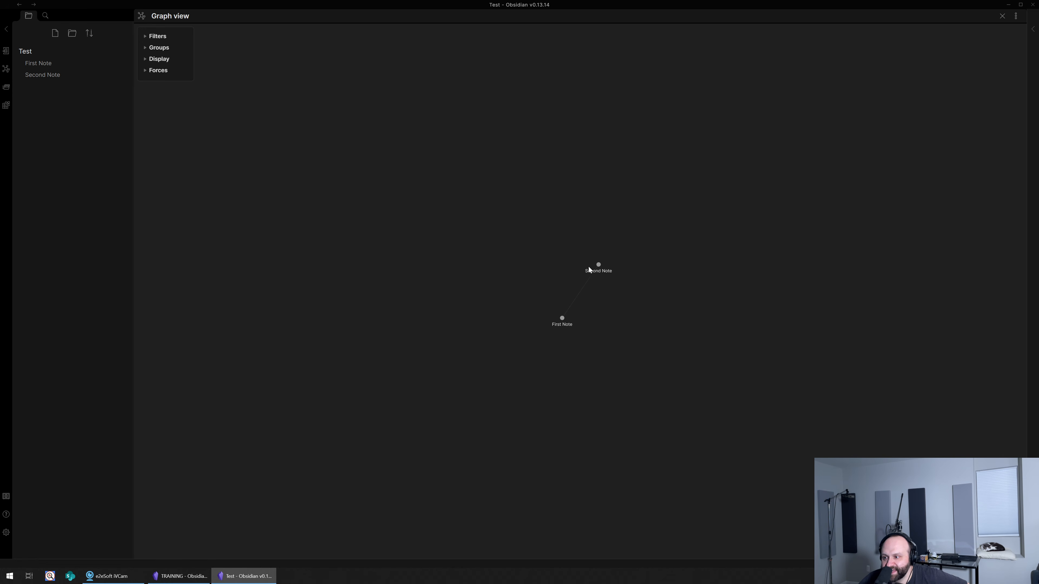
drag(598, 265, 450, 144)
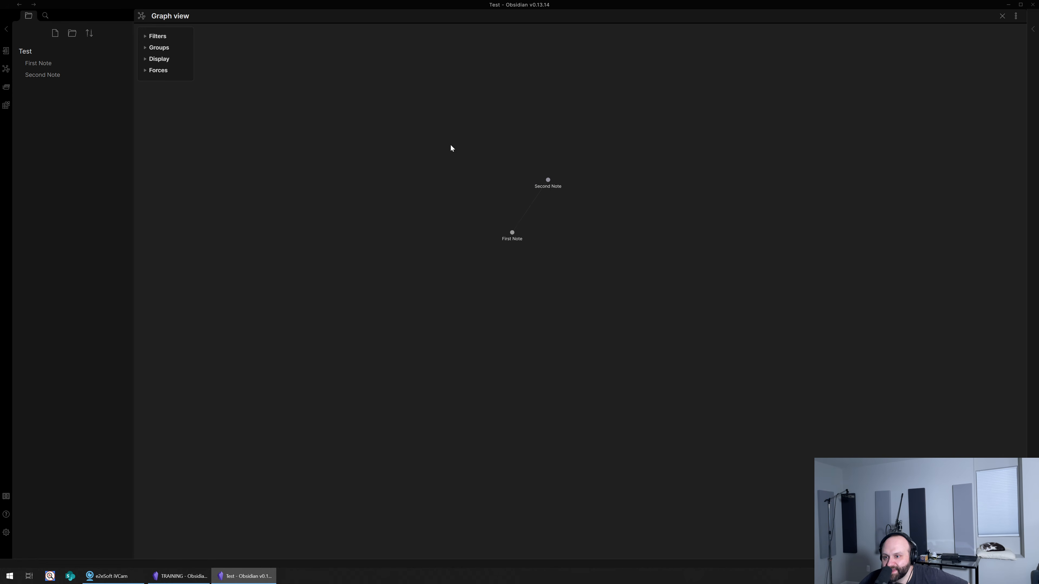